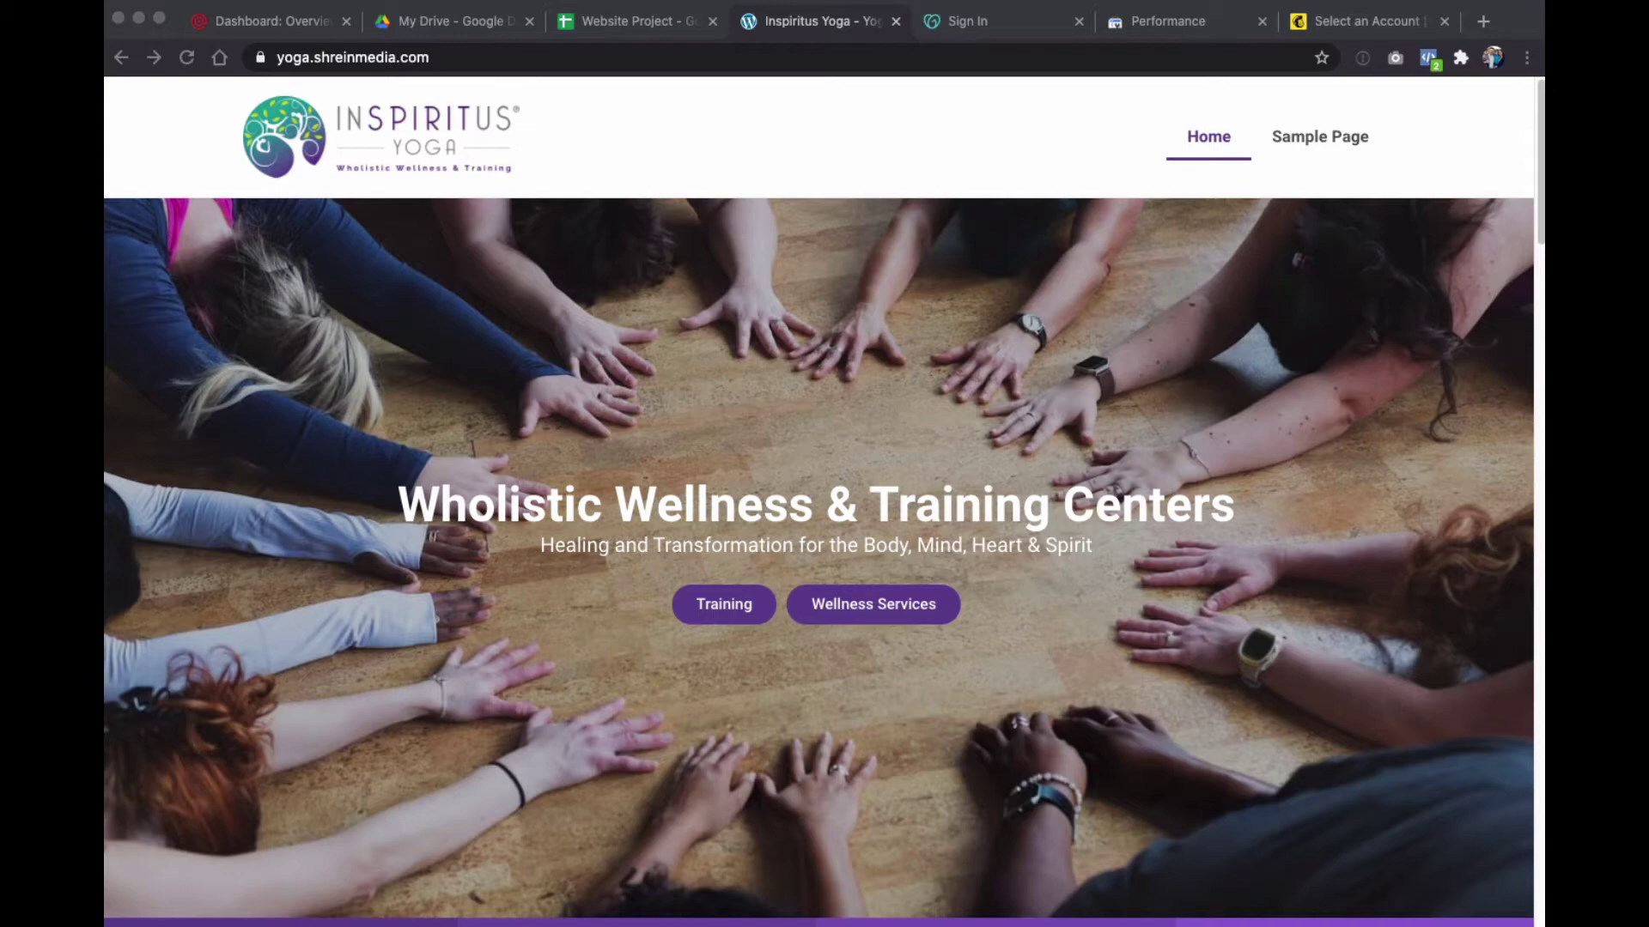
Go to /wp-admin and open the Elementor > Settings page
click(576, 60)
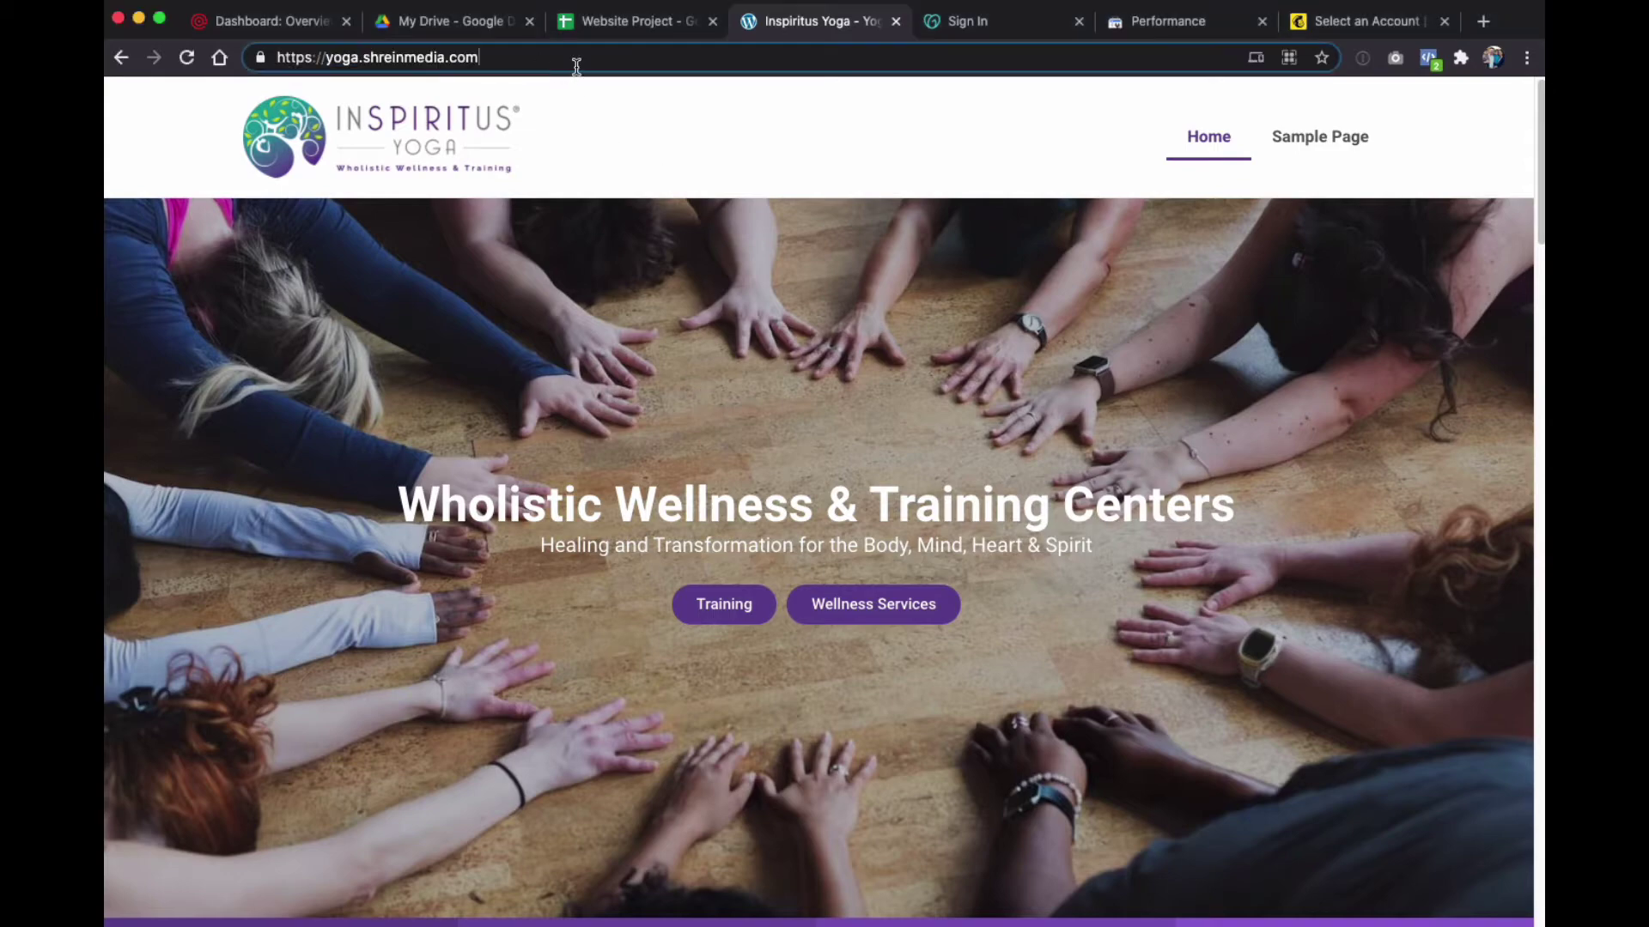
text(/wp-admin)
key(Return)
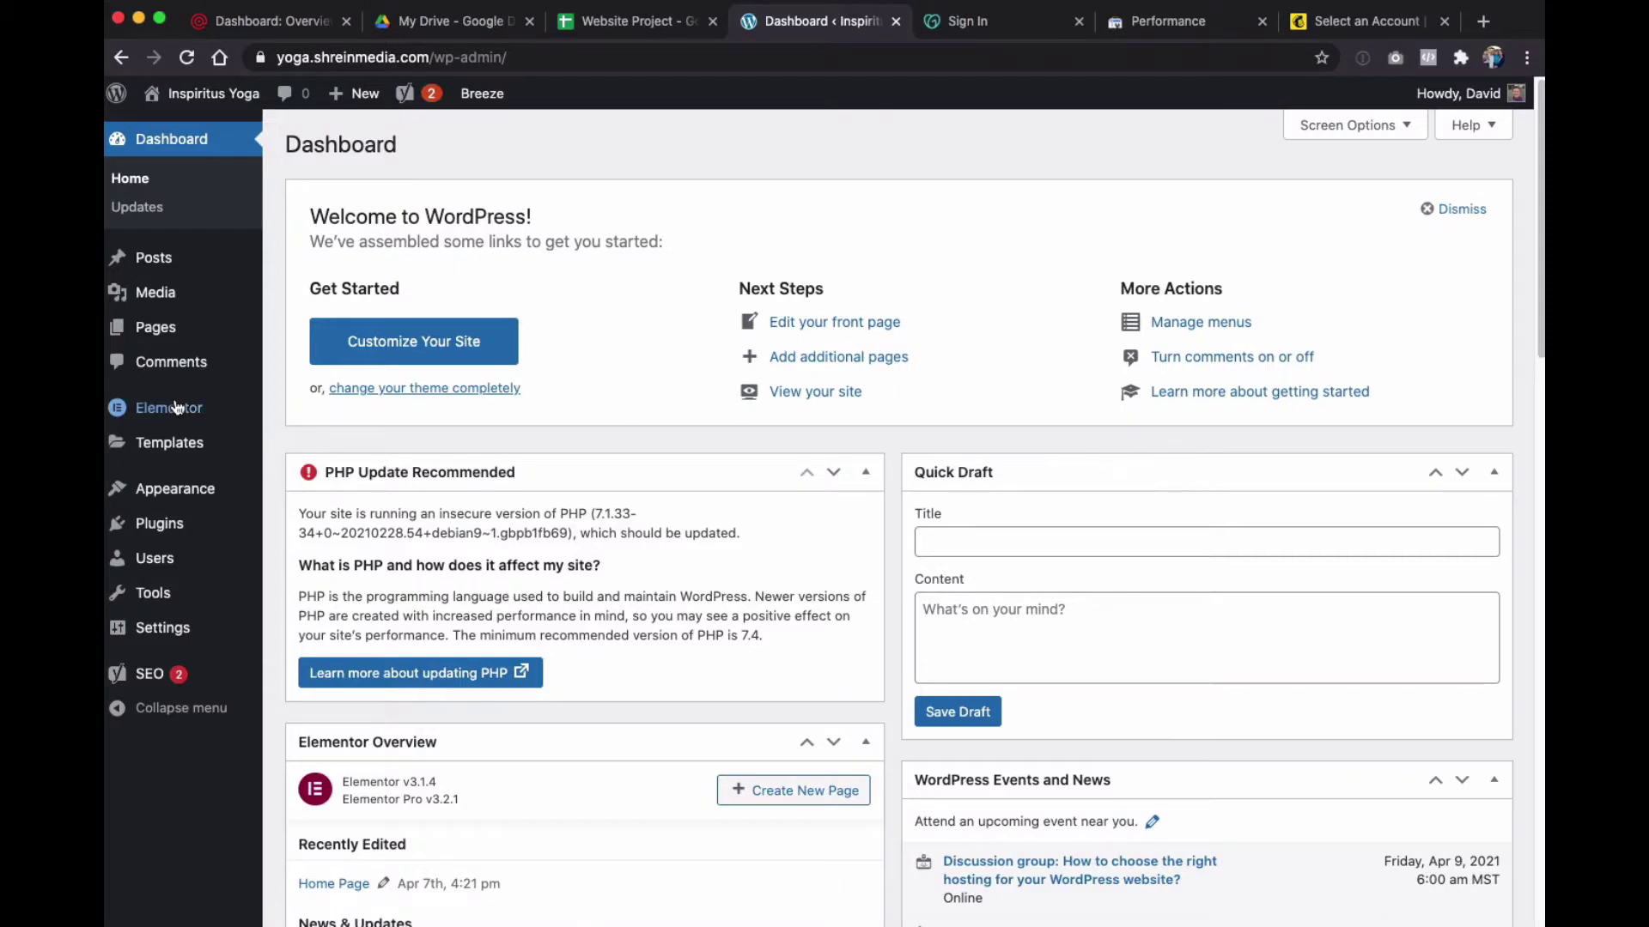
mouse_move(179, 407)
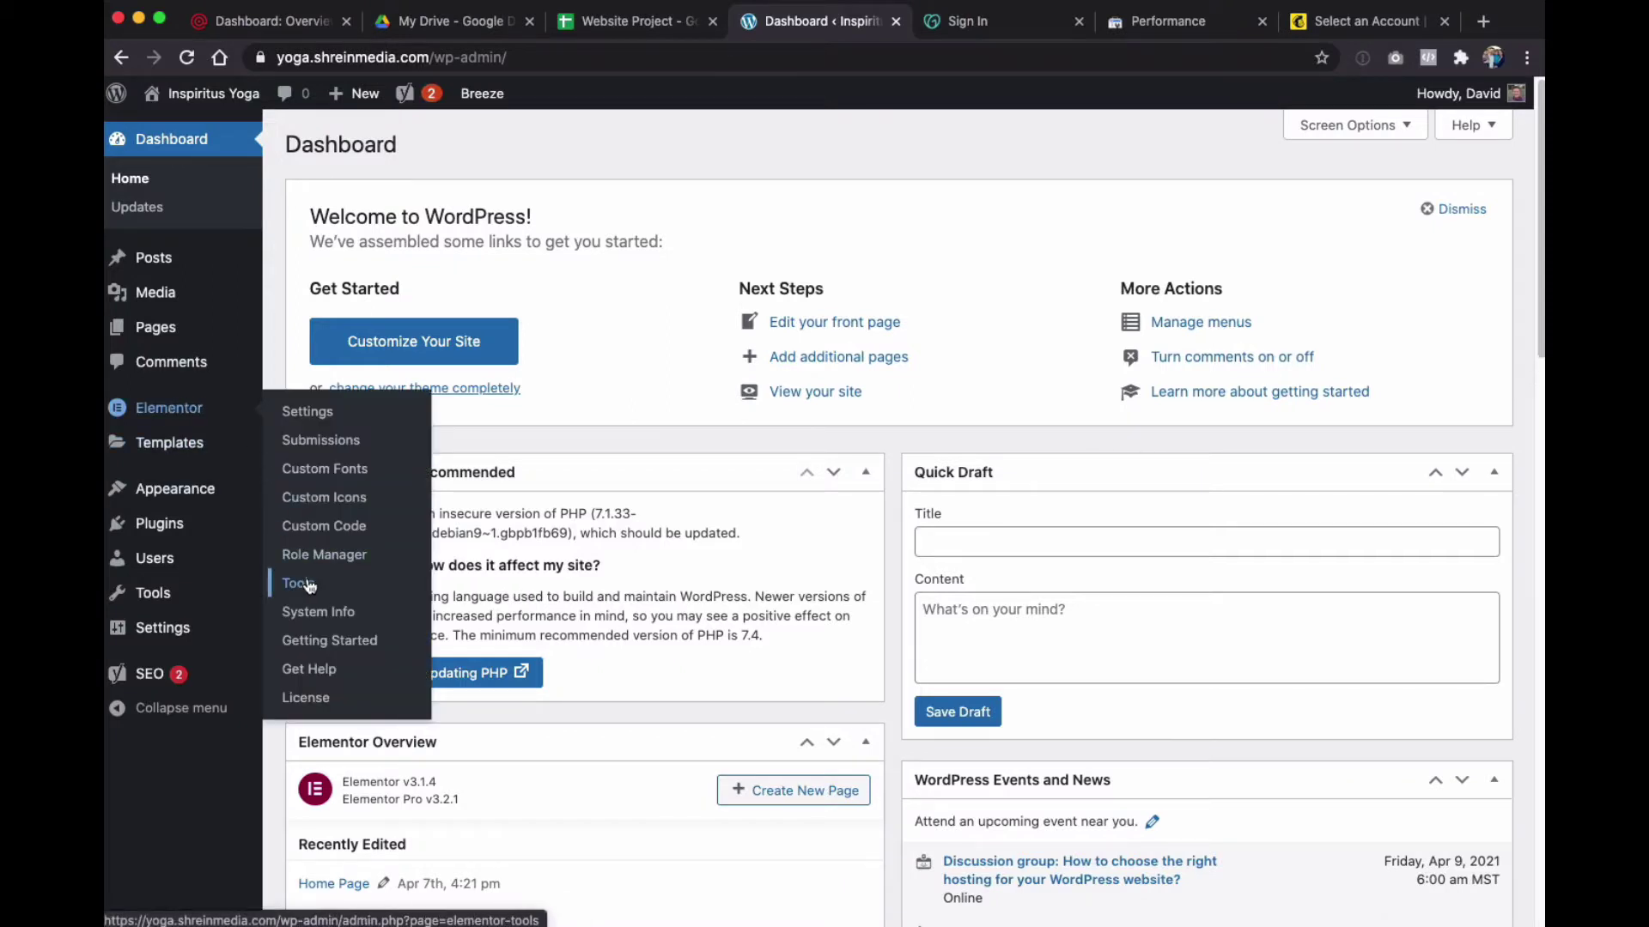
click(323, 417)
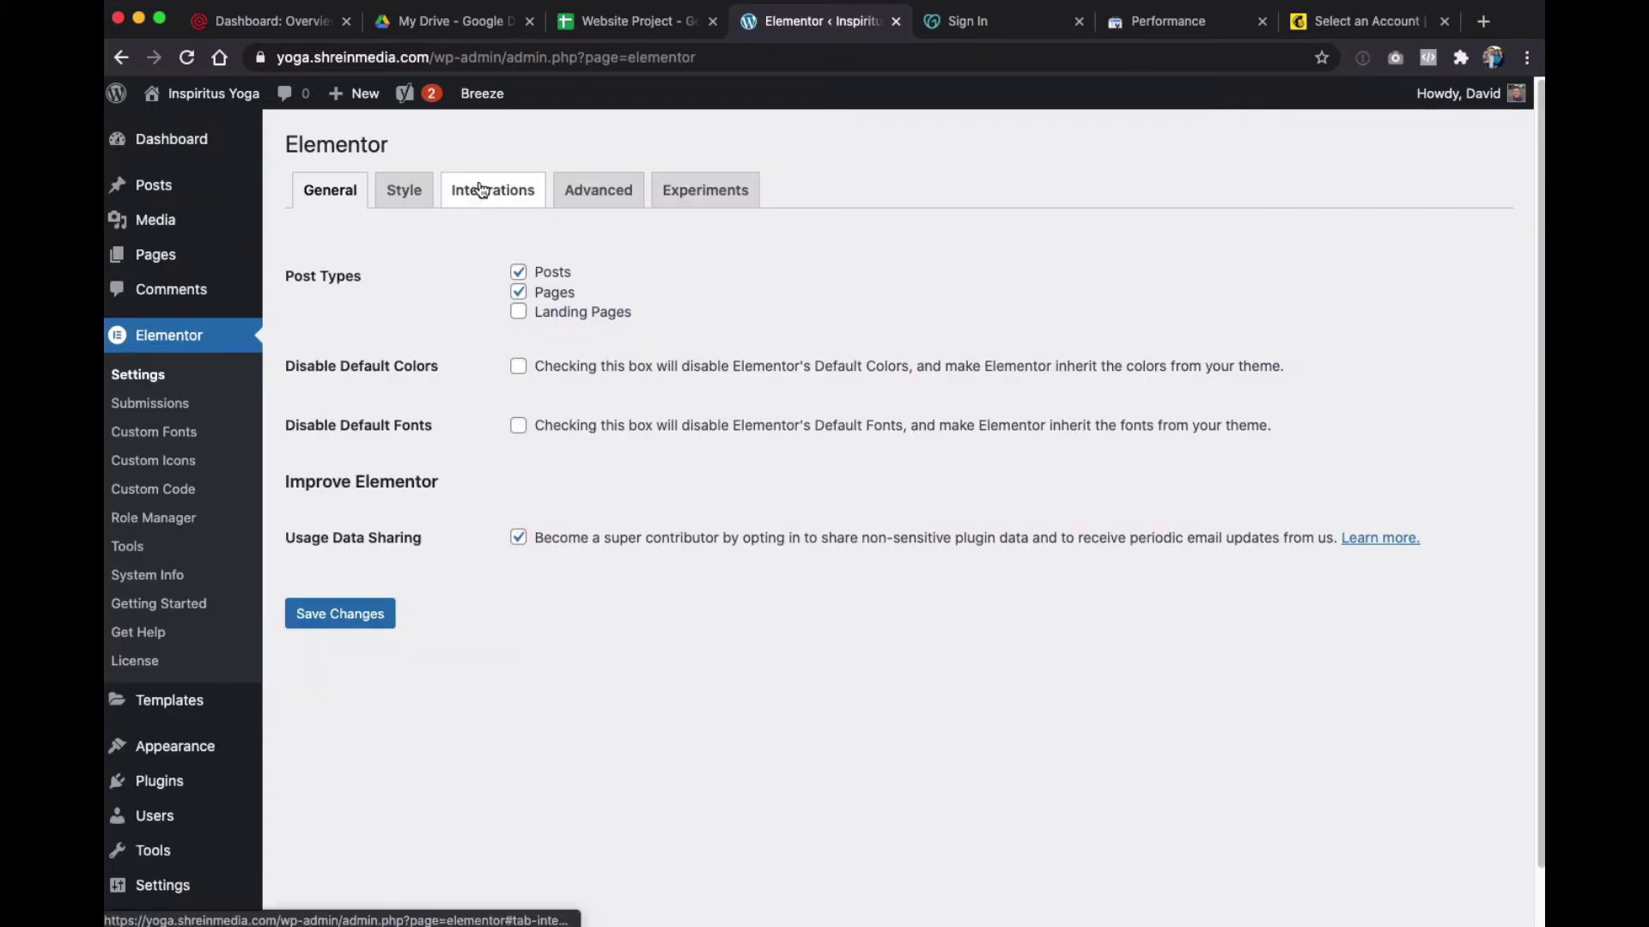
Show the Integrations tab and select the empty MailChimp API Key field
click(482, 189)
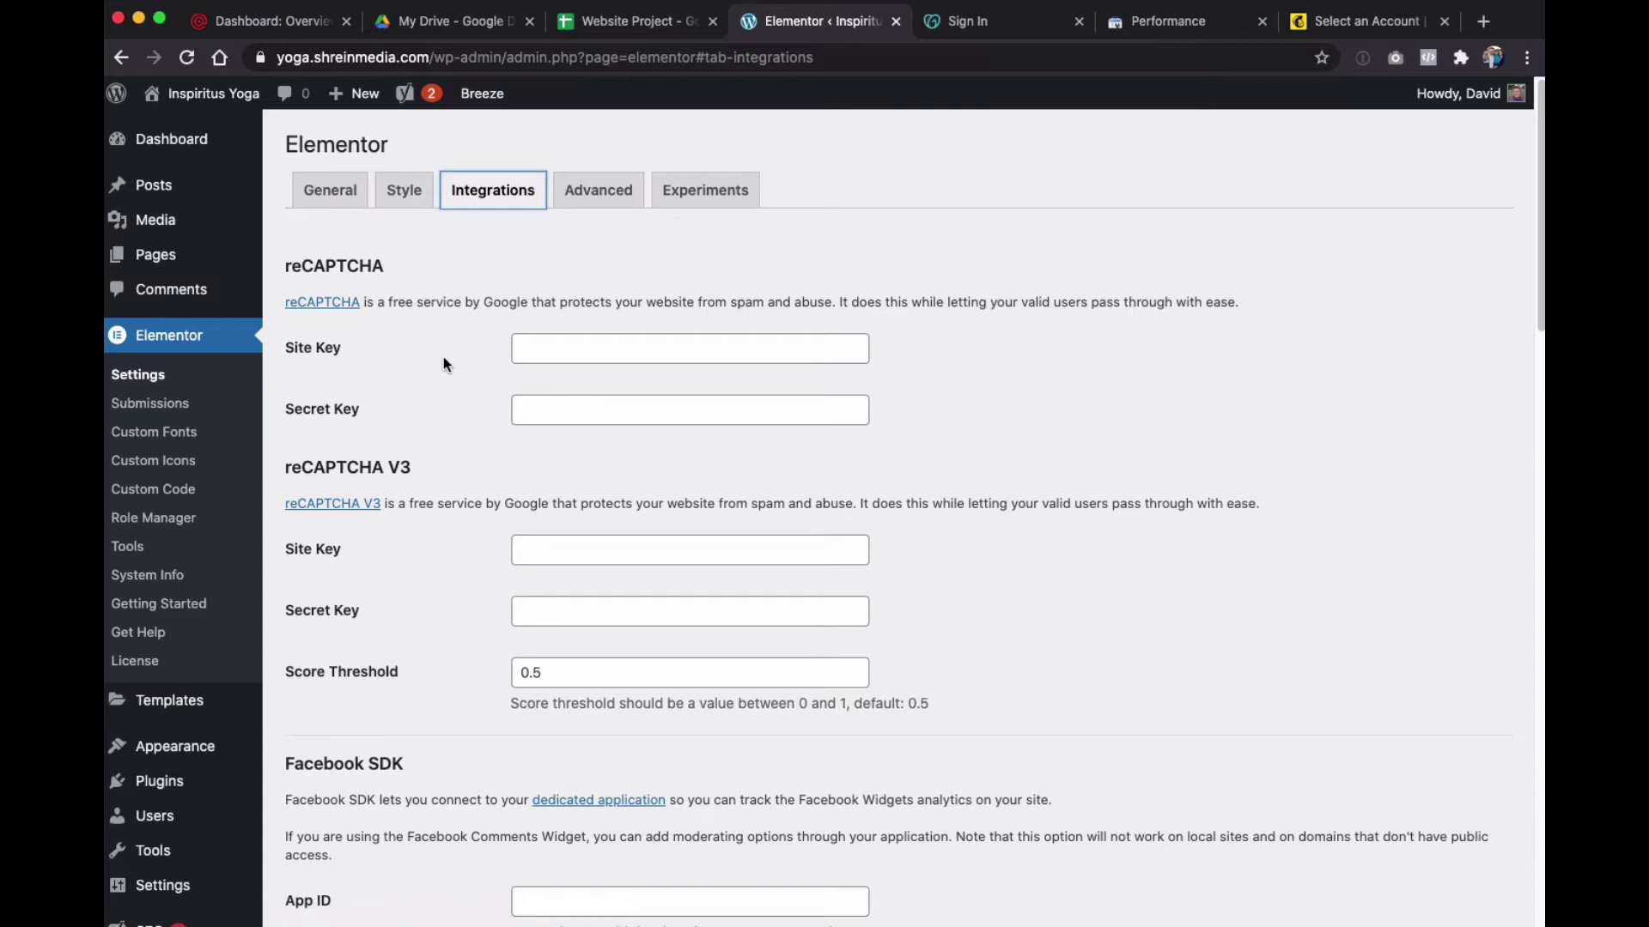
scroll(443, 357, down, 1)
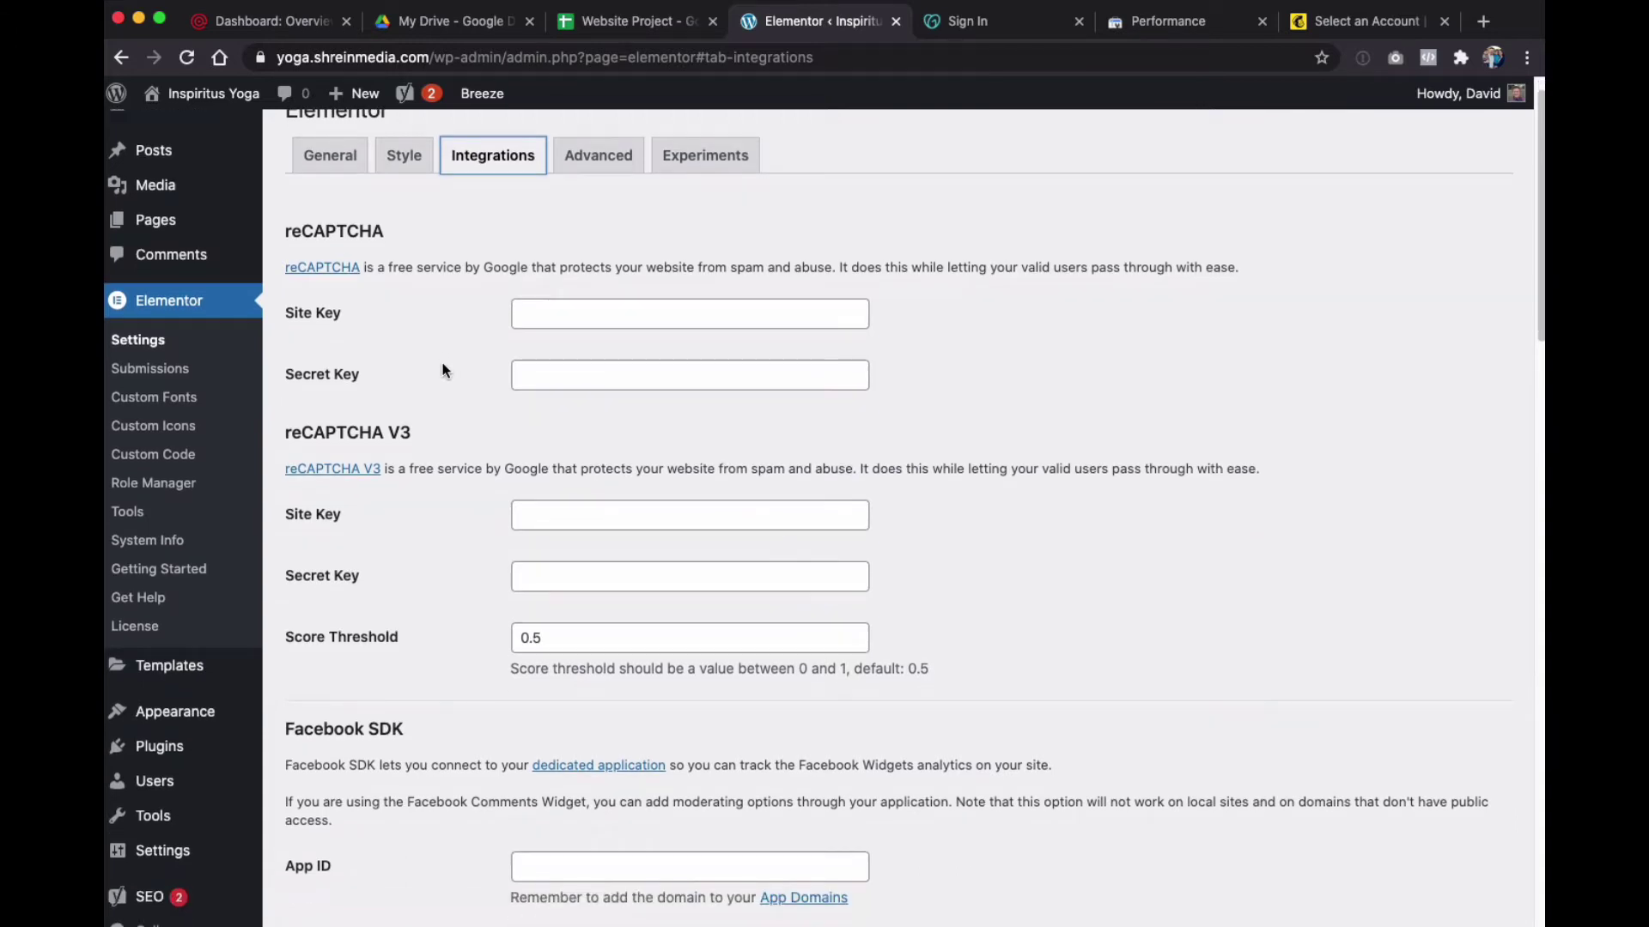
scroll(445, 364, up, 1)
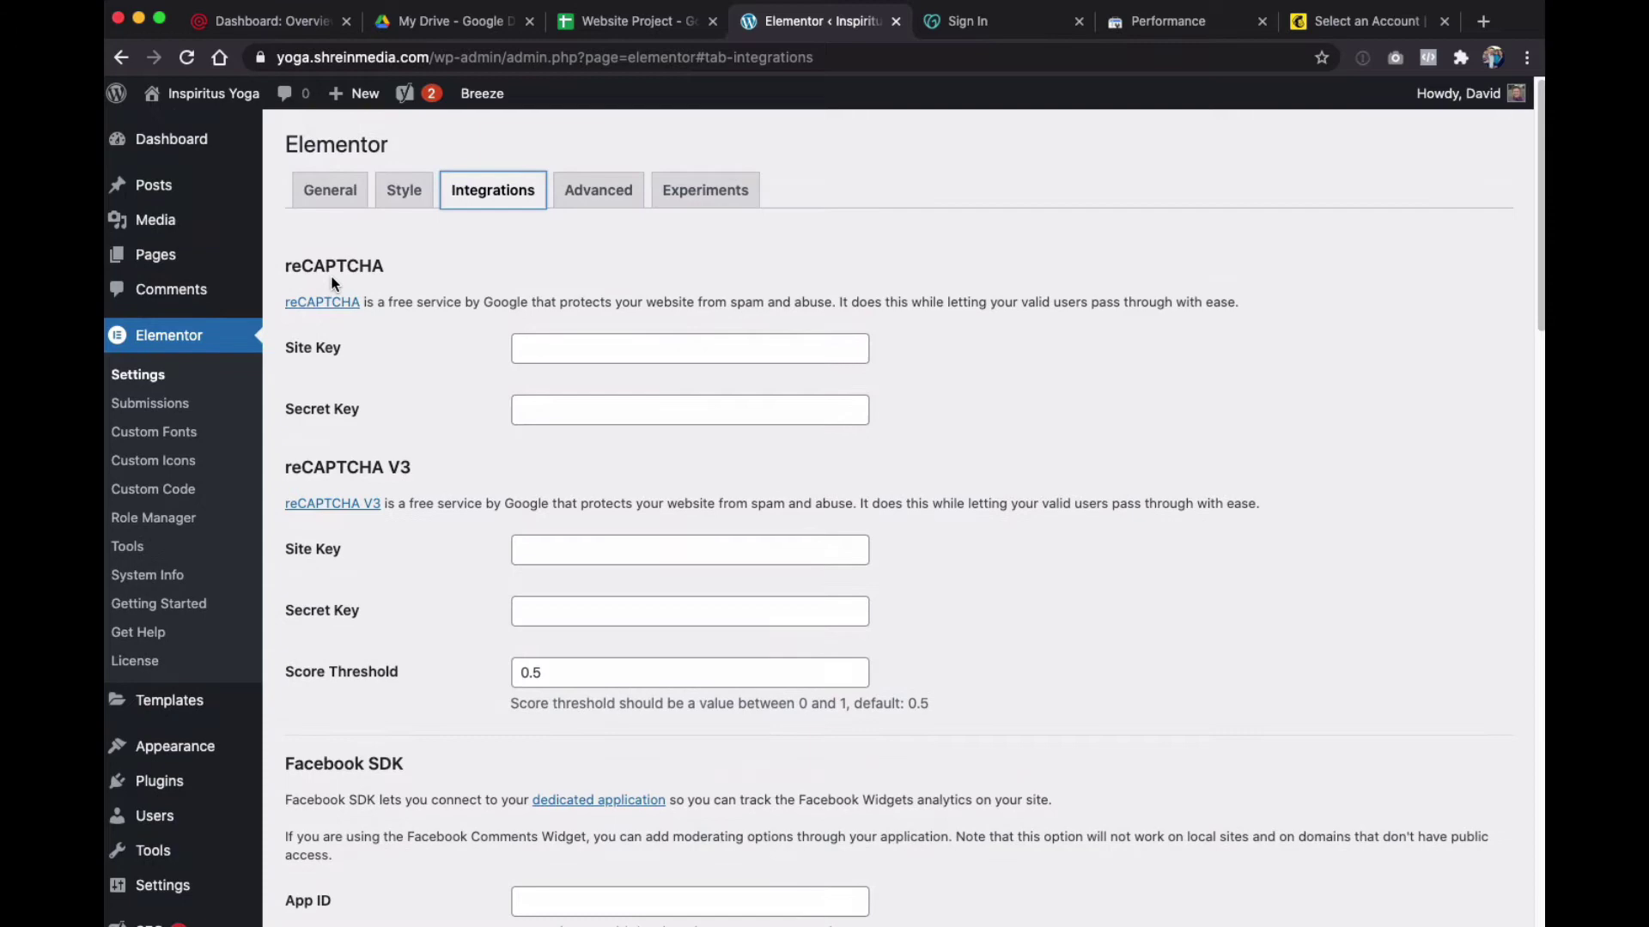
scroll(369, 391, down, 6)
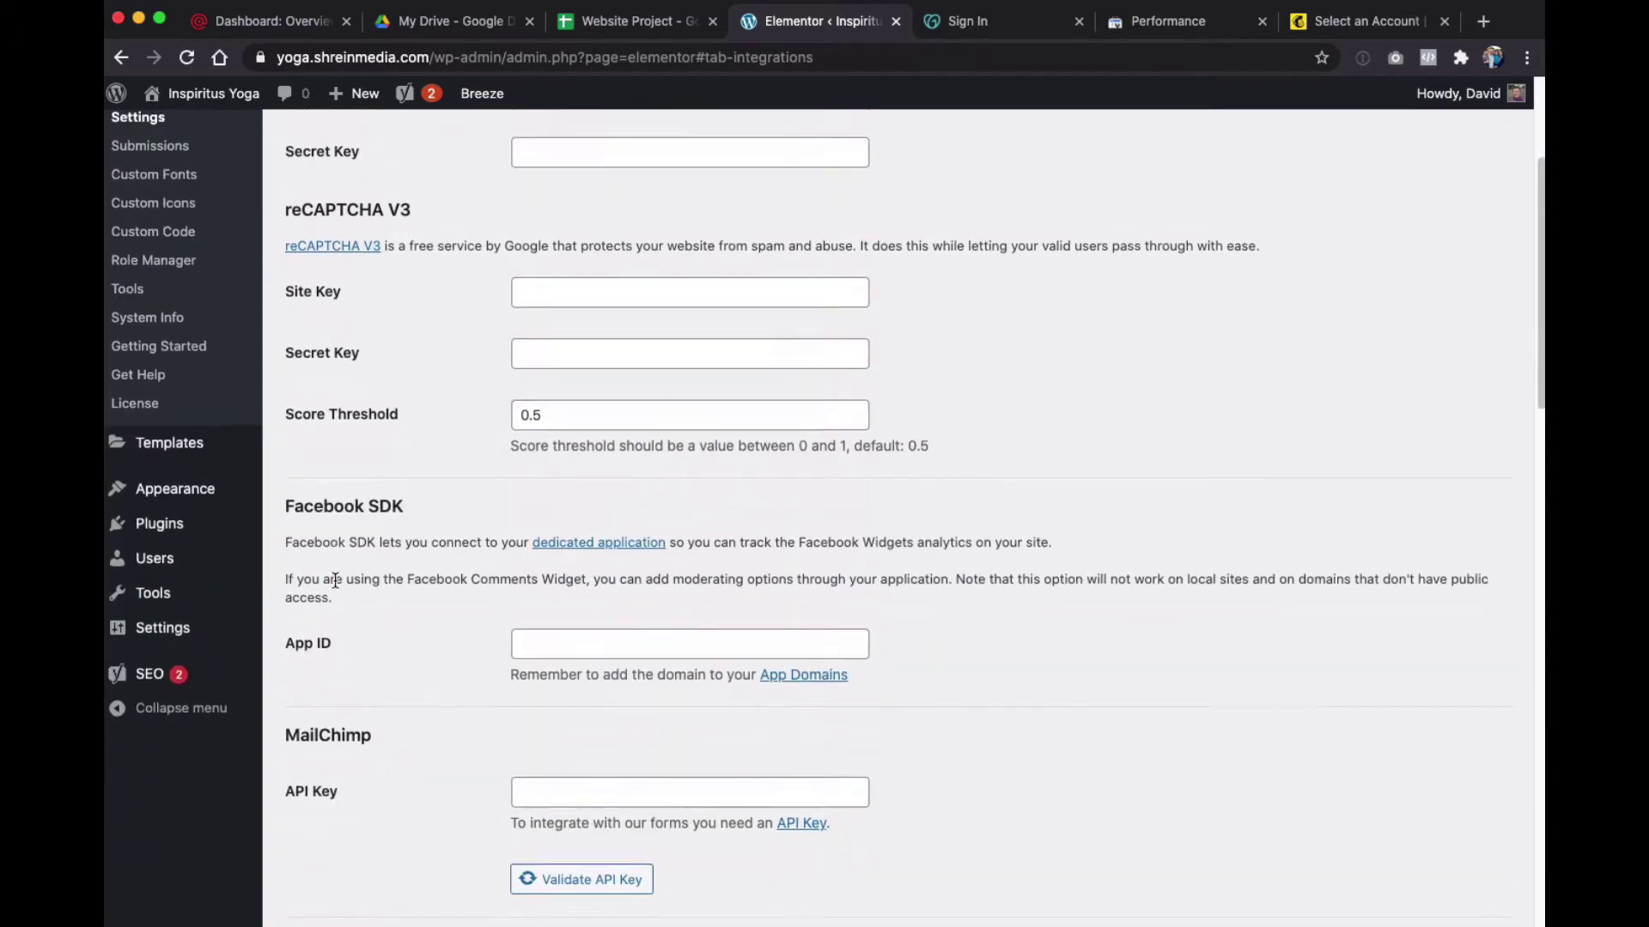
scroll(334, 581, down, 20)
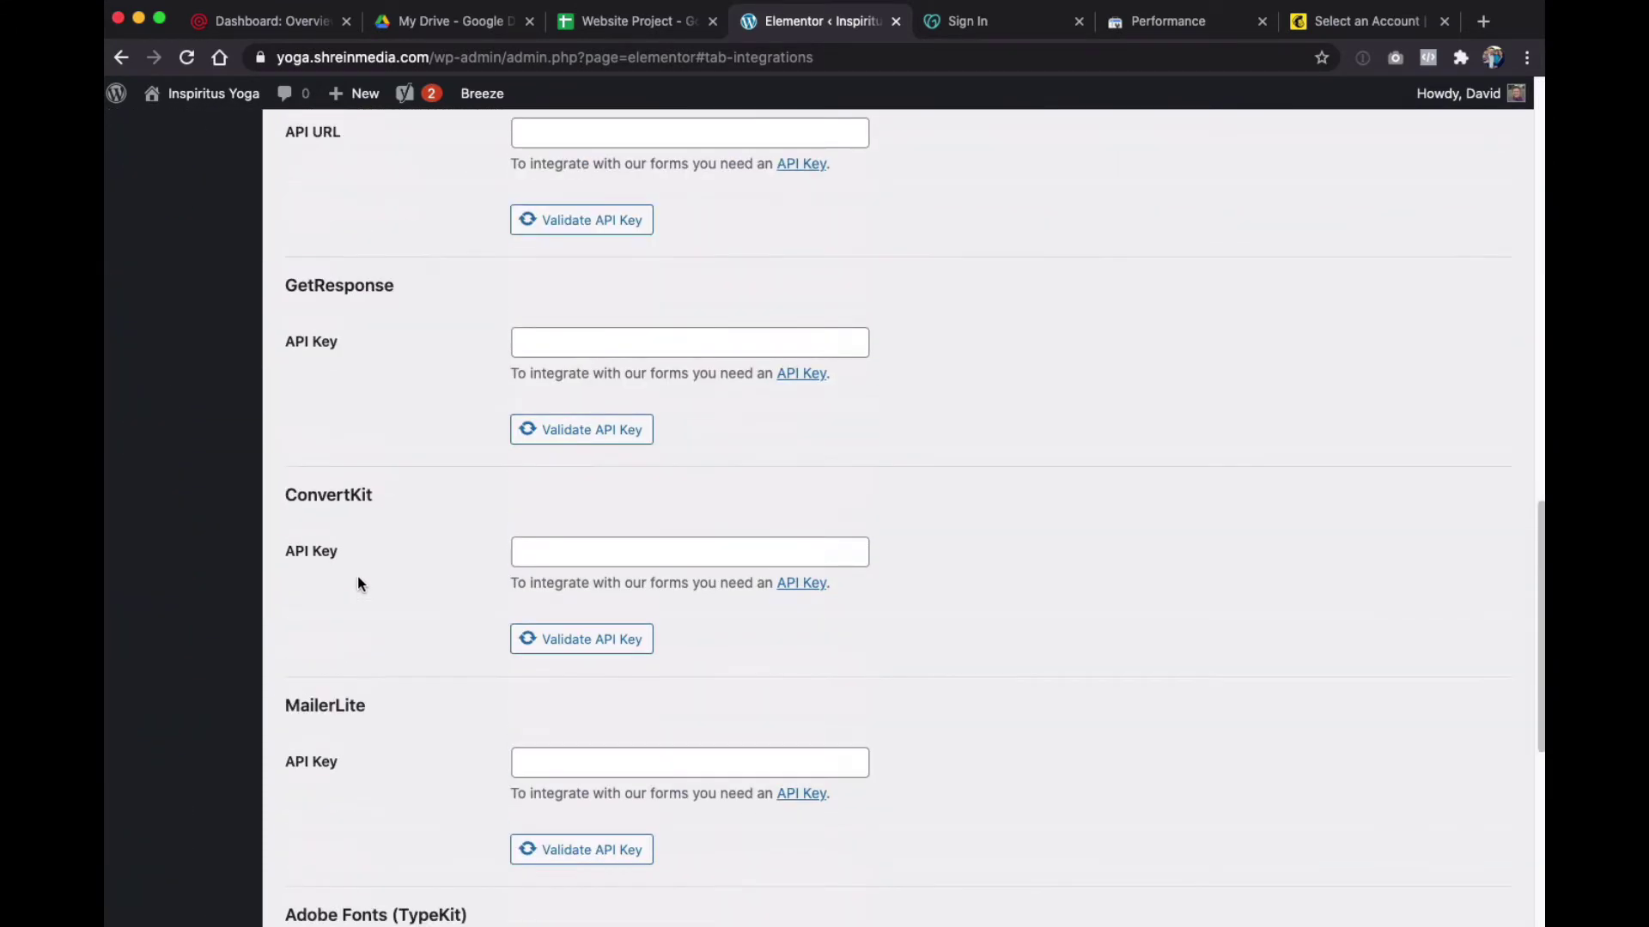
scroll(359, 582, down, 8)
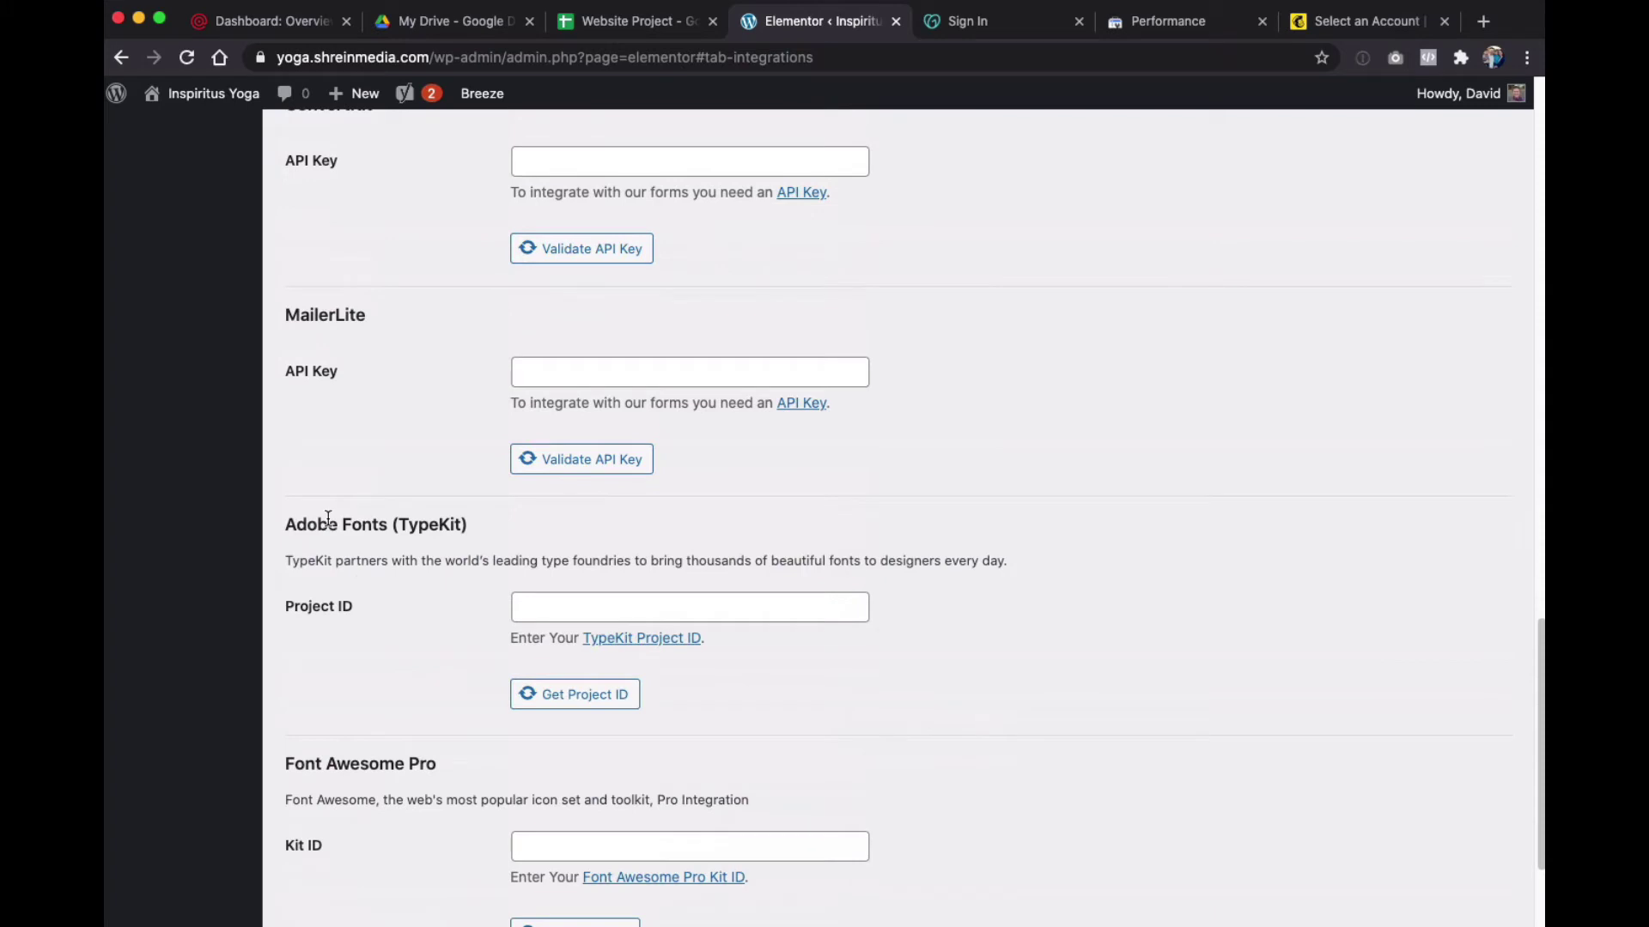
scroll(346, 546, down, 1)
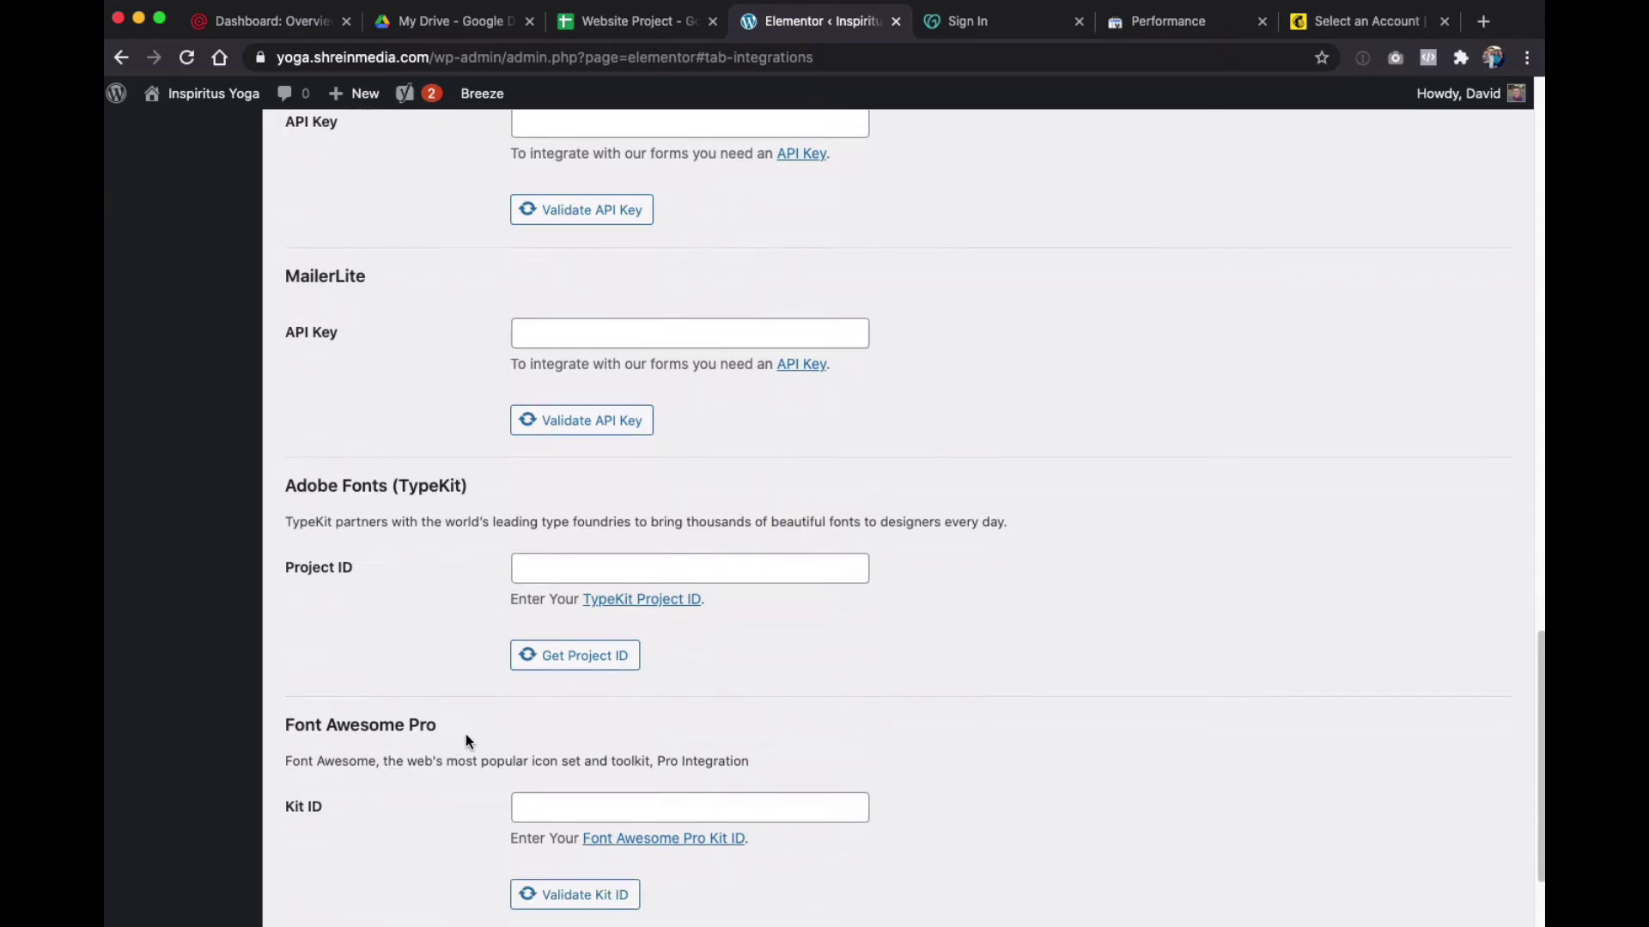
scroll(466, 732, down, 4)
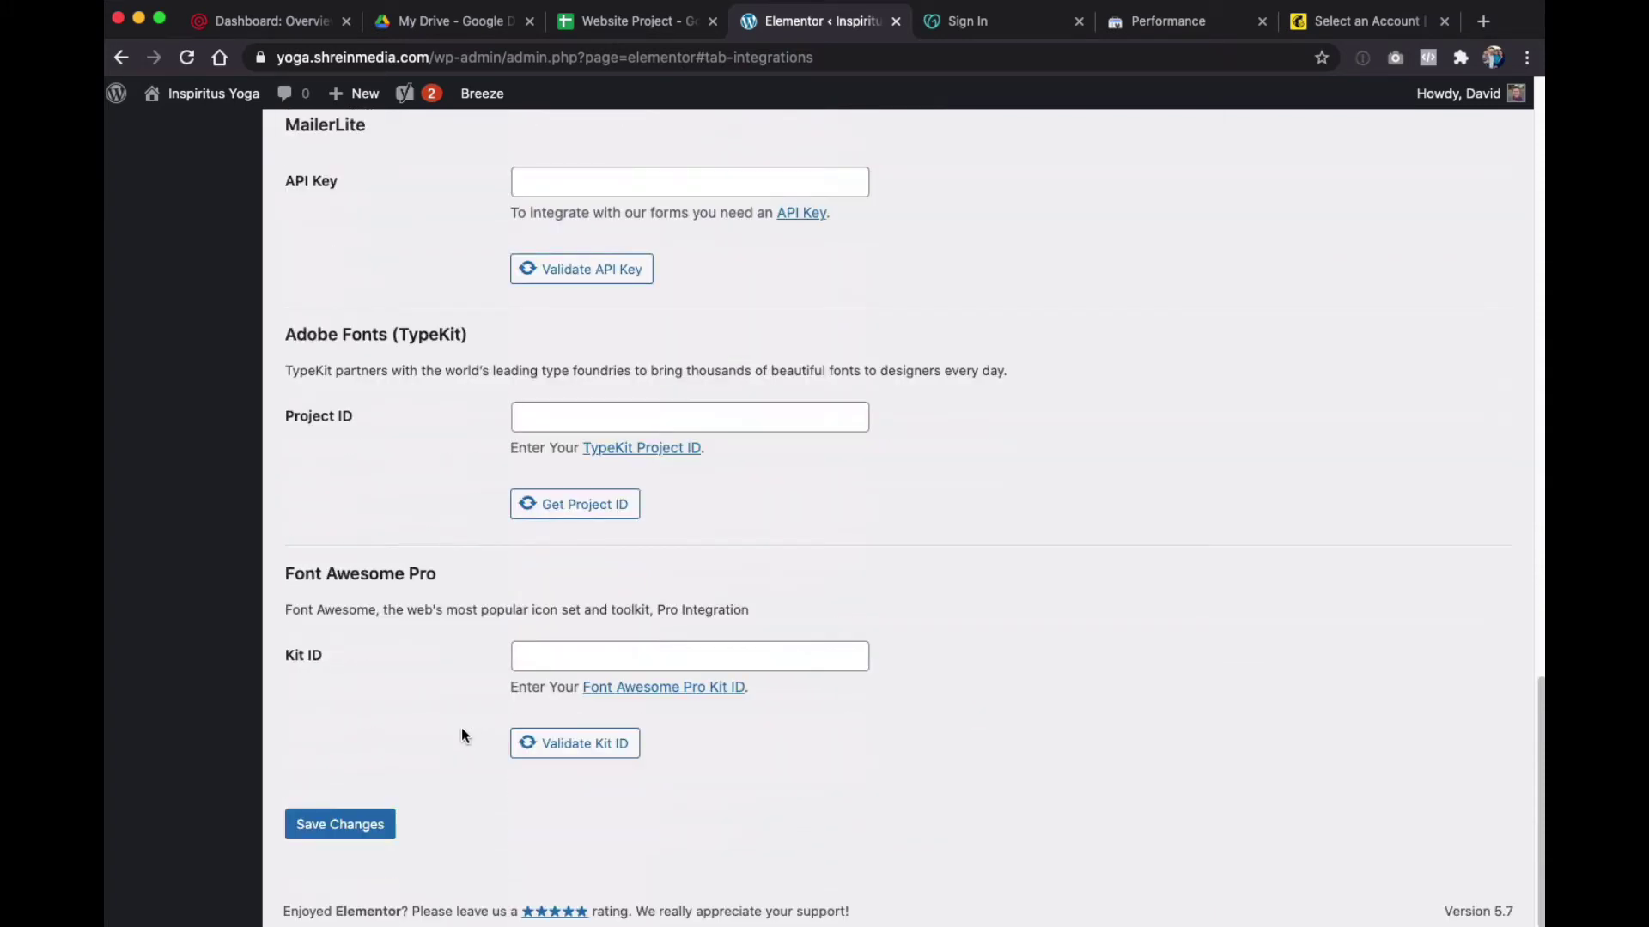
scroll(461, 729, up, 3)
scroll(461, 728, up, 8)
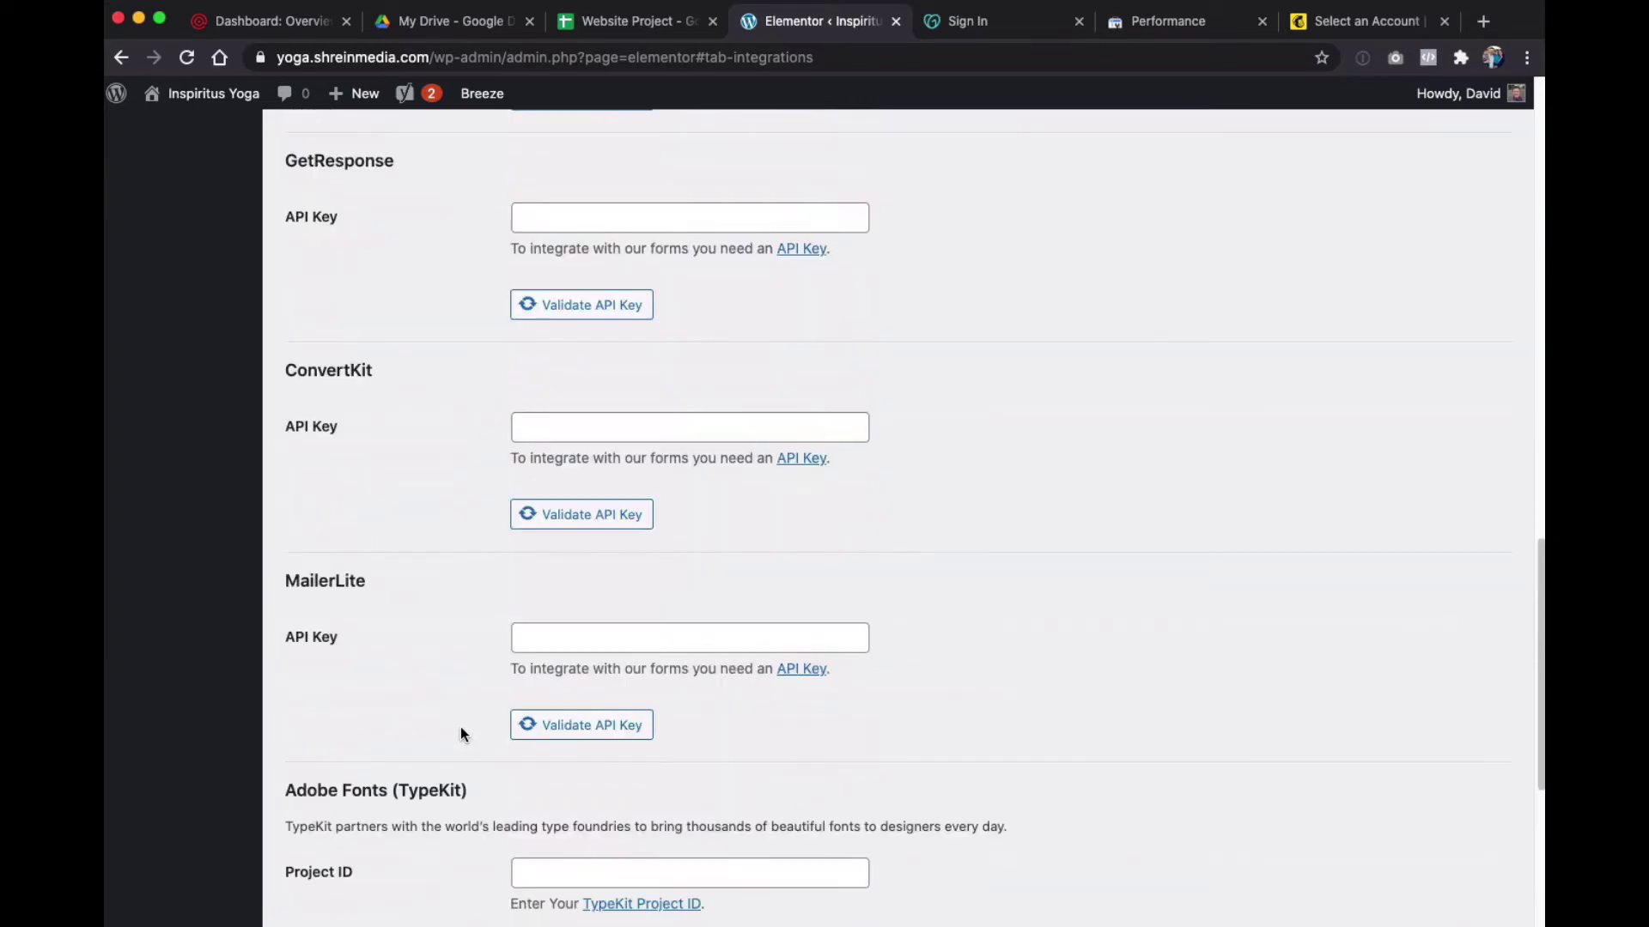
scroll(458, 735, up, 13)
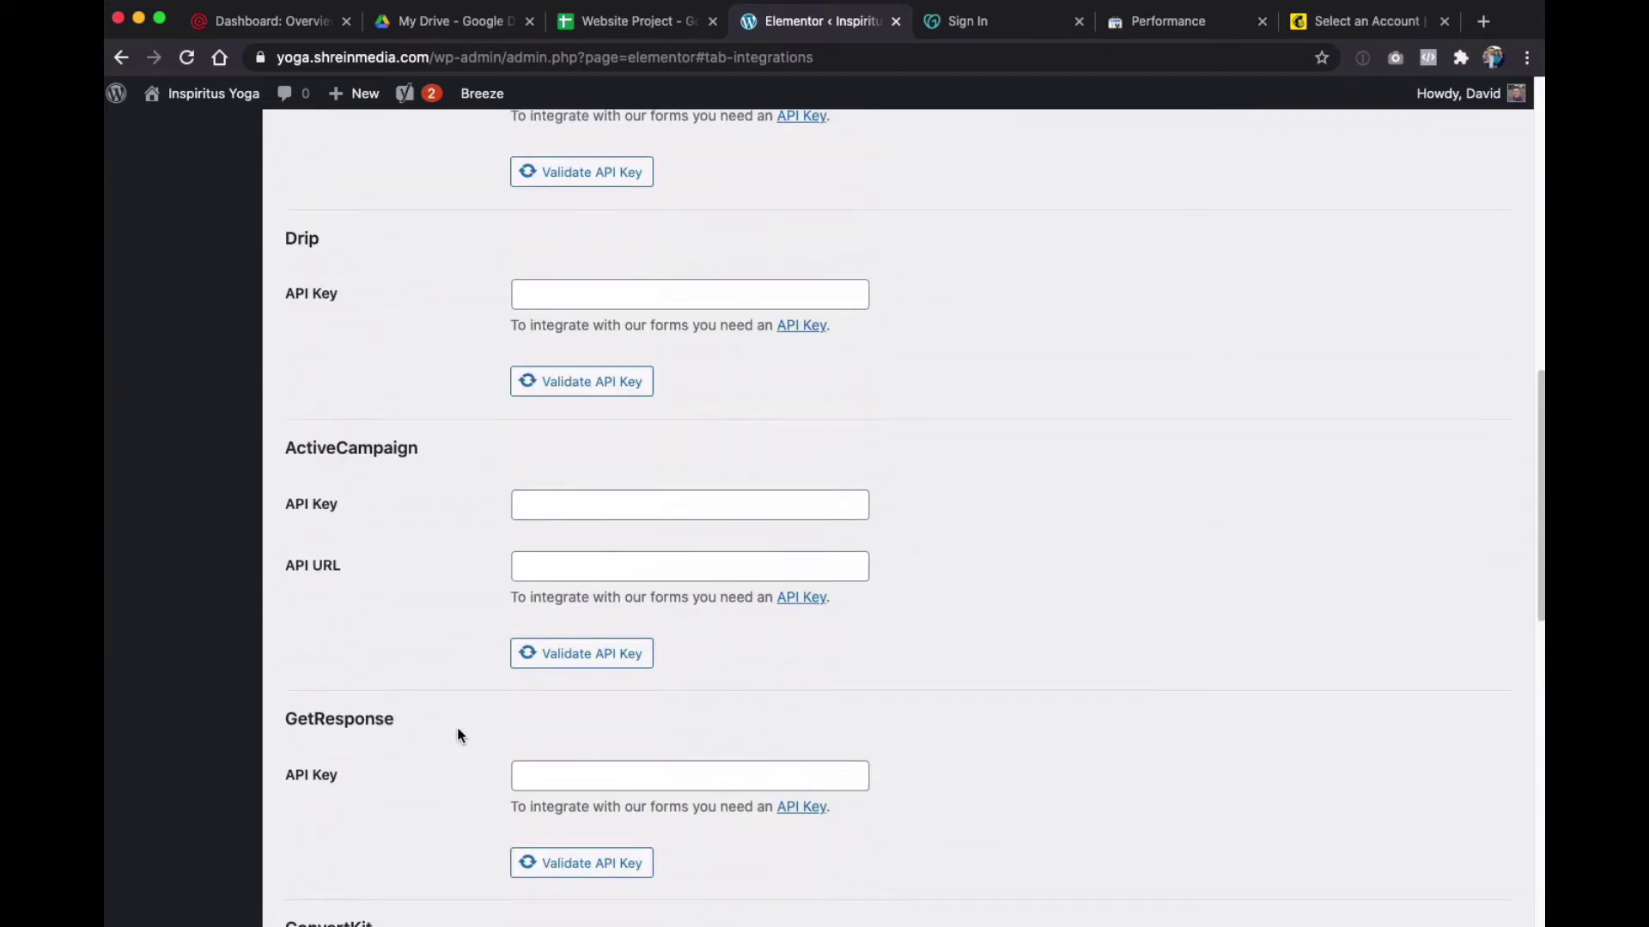
scroll(459, 735, up, 7)
scroll(457, 727, up, 4)
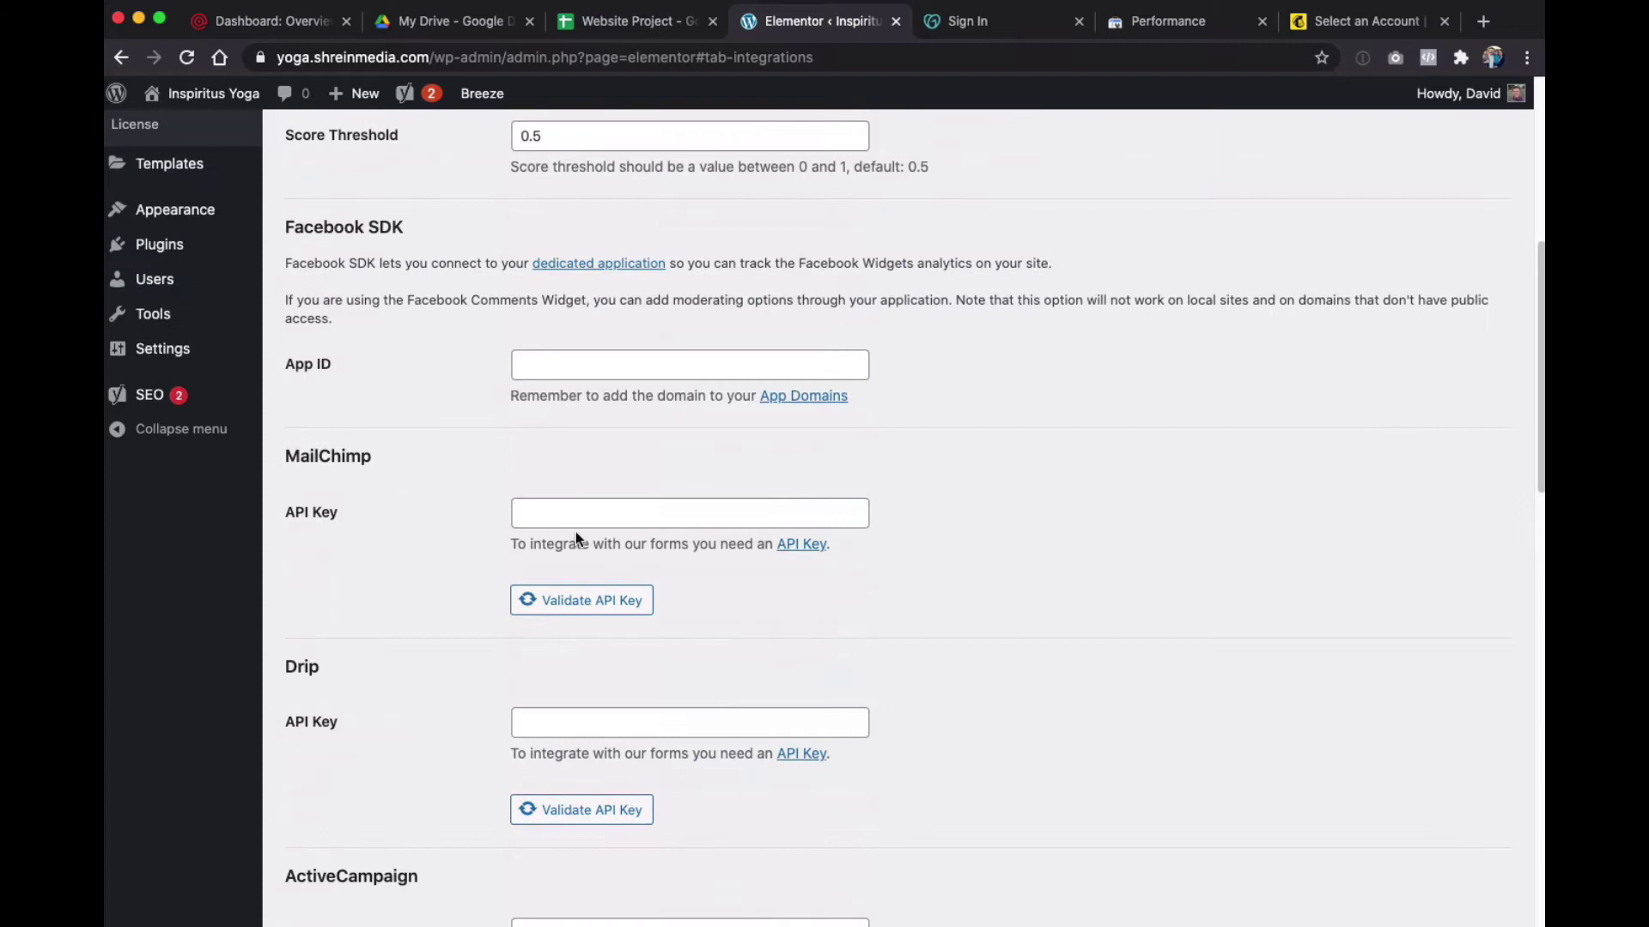
click(575, 506)
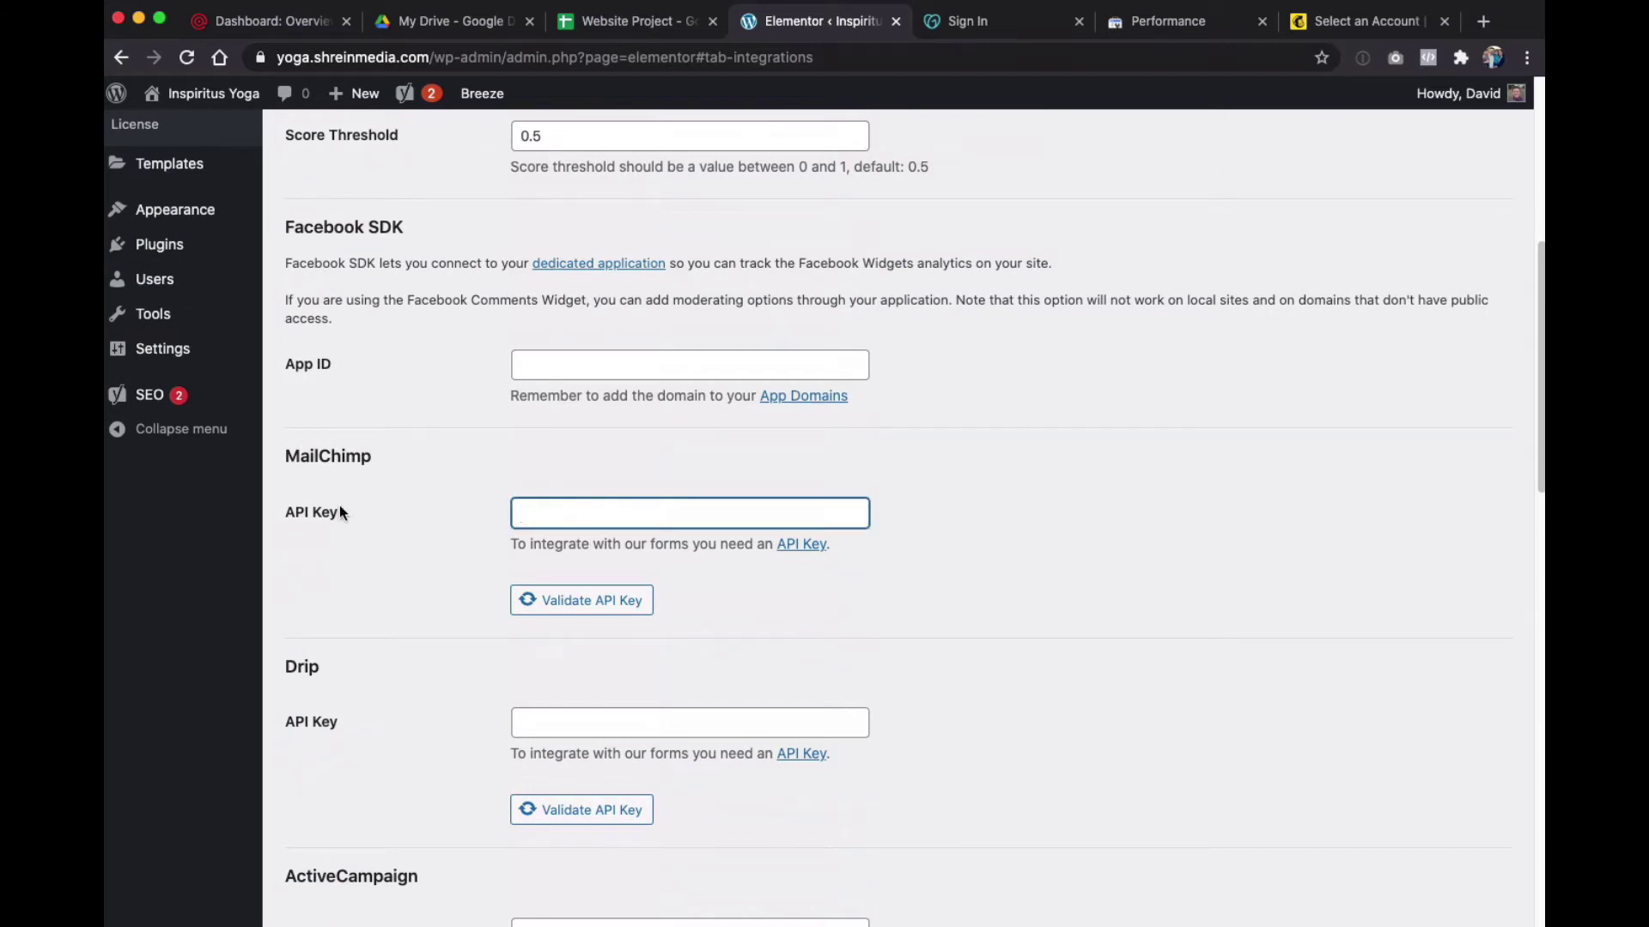
In Mailchimp, go from the avatar menu to Account, then Extras > API keys
click(1345, 25)
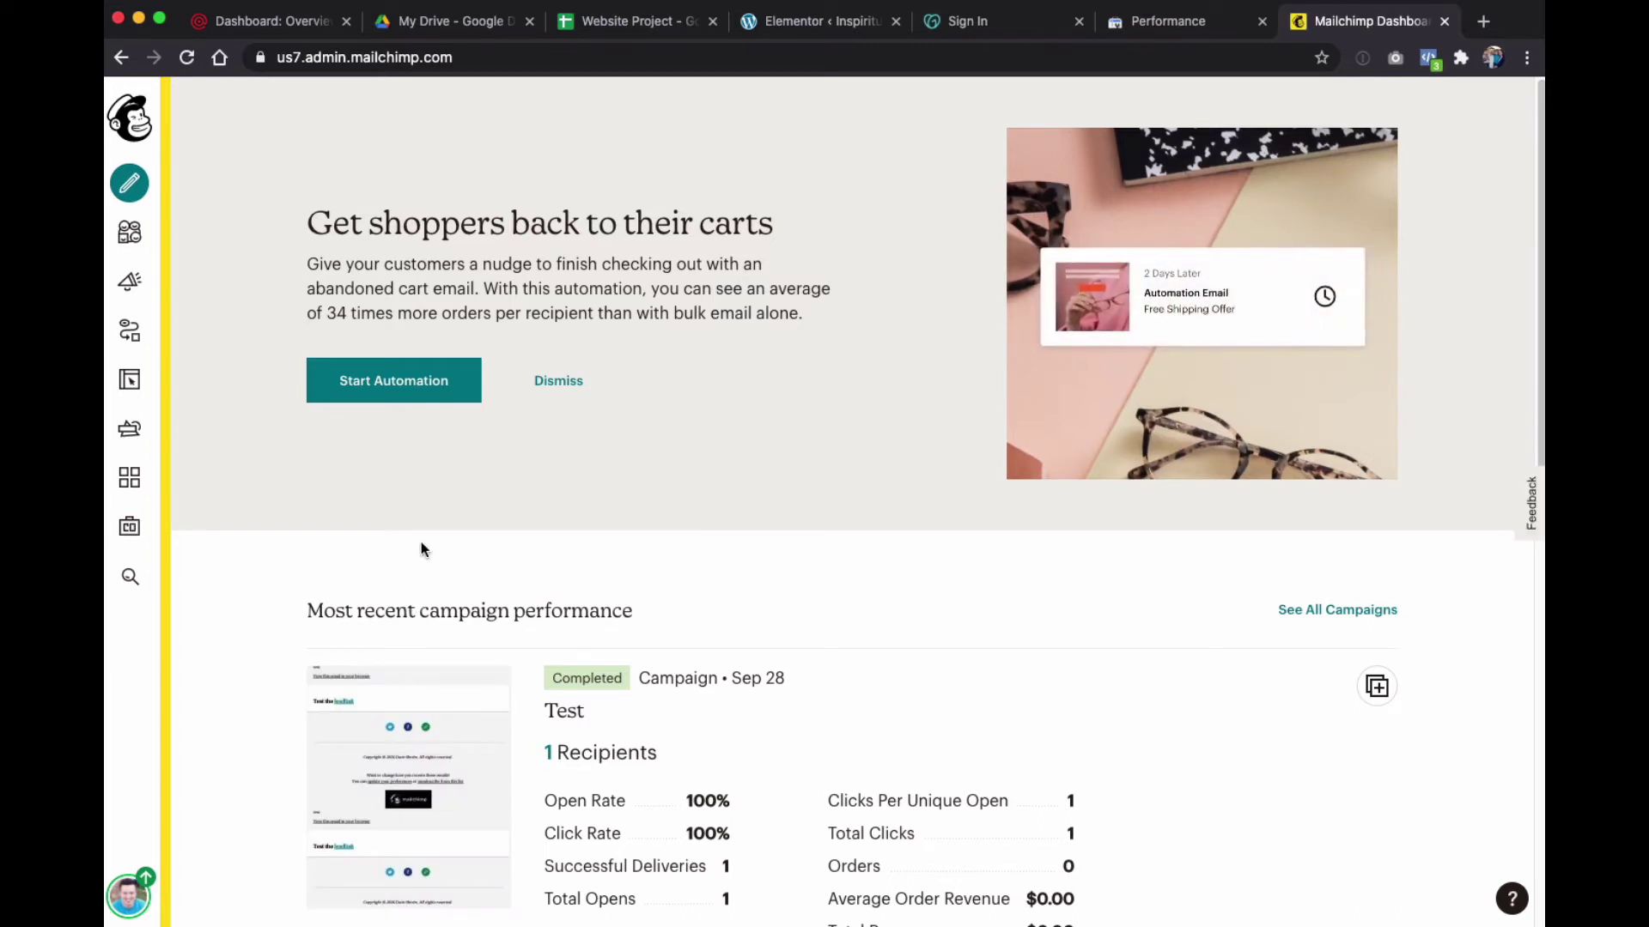
click(841, 29)
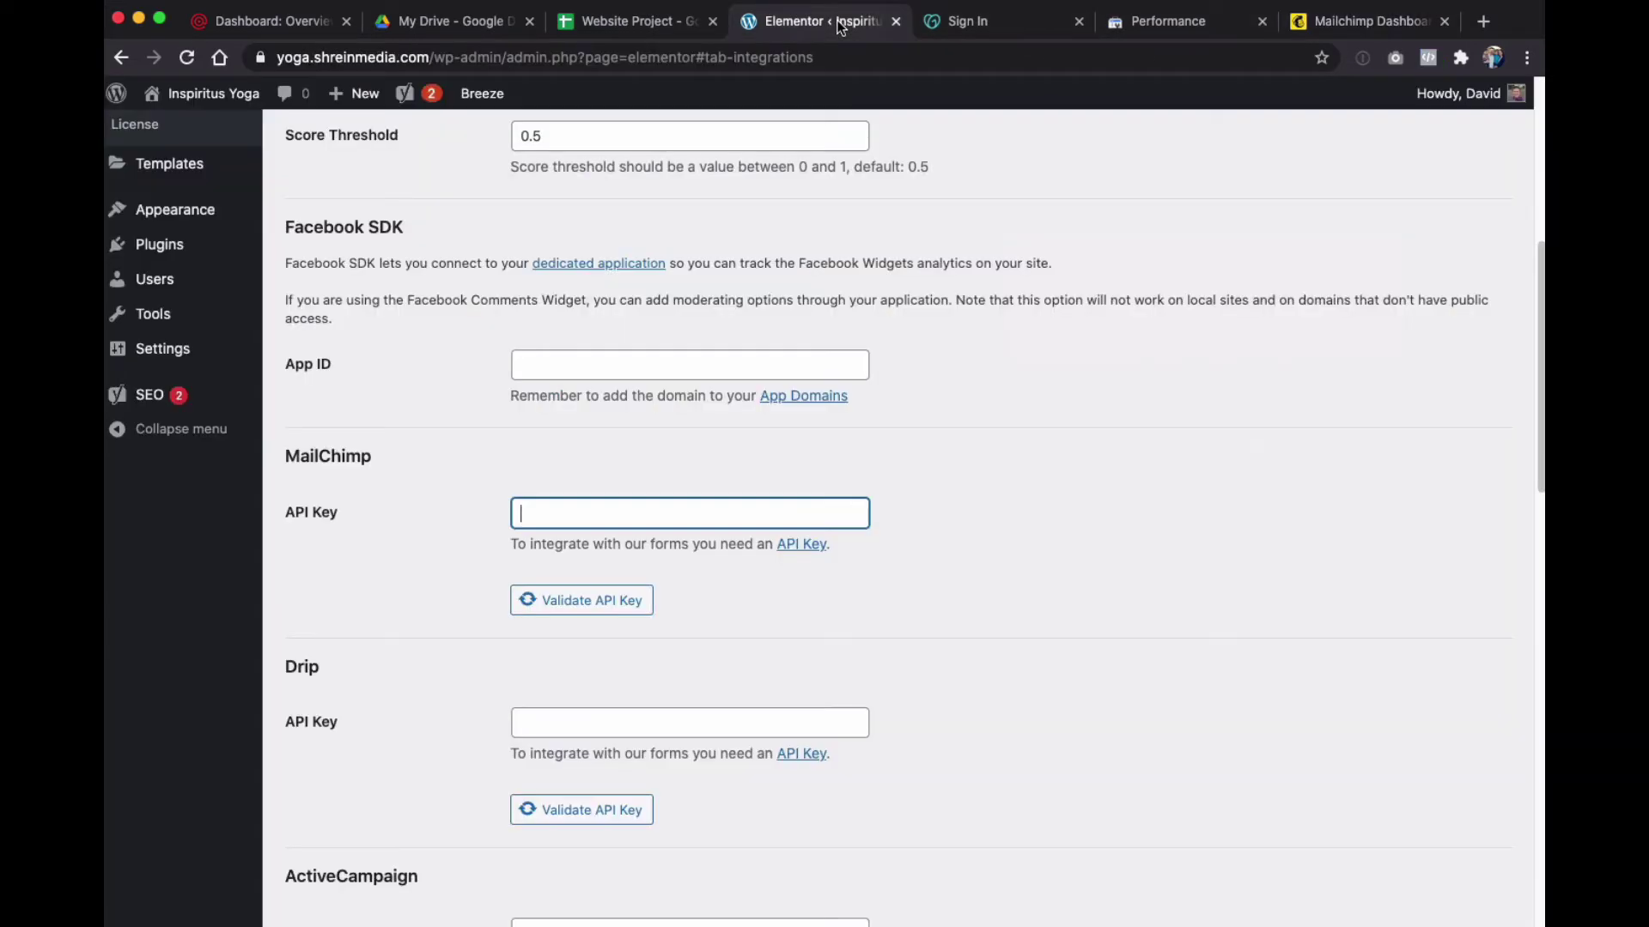
click(1343, 33)
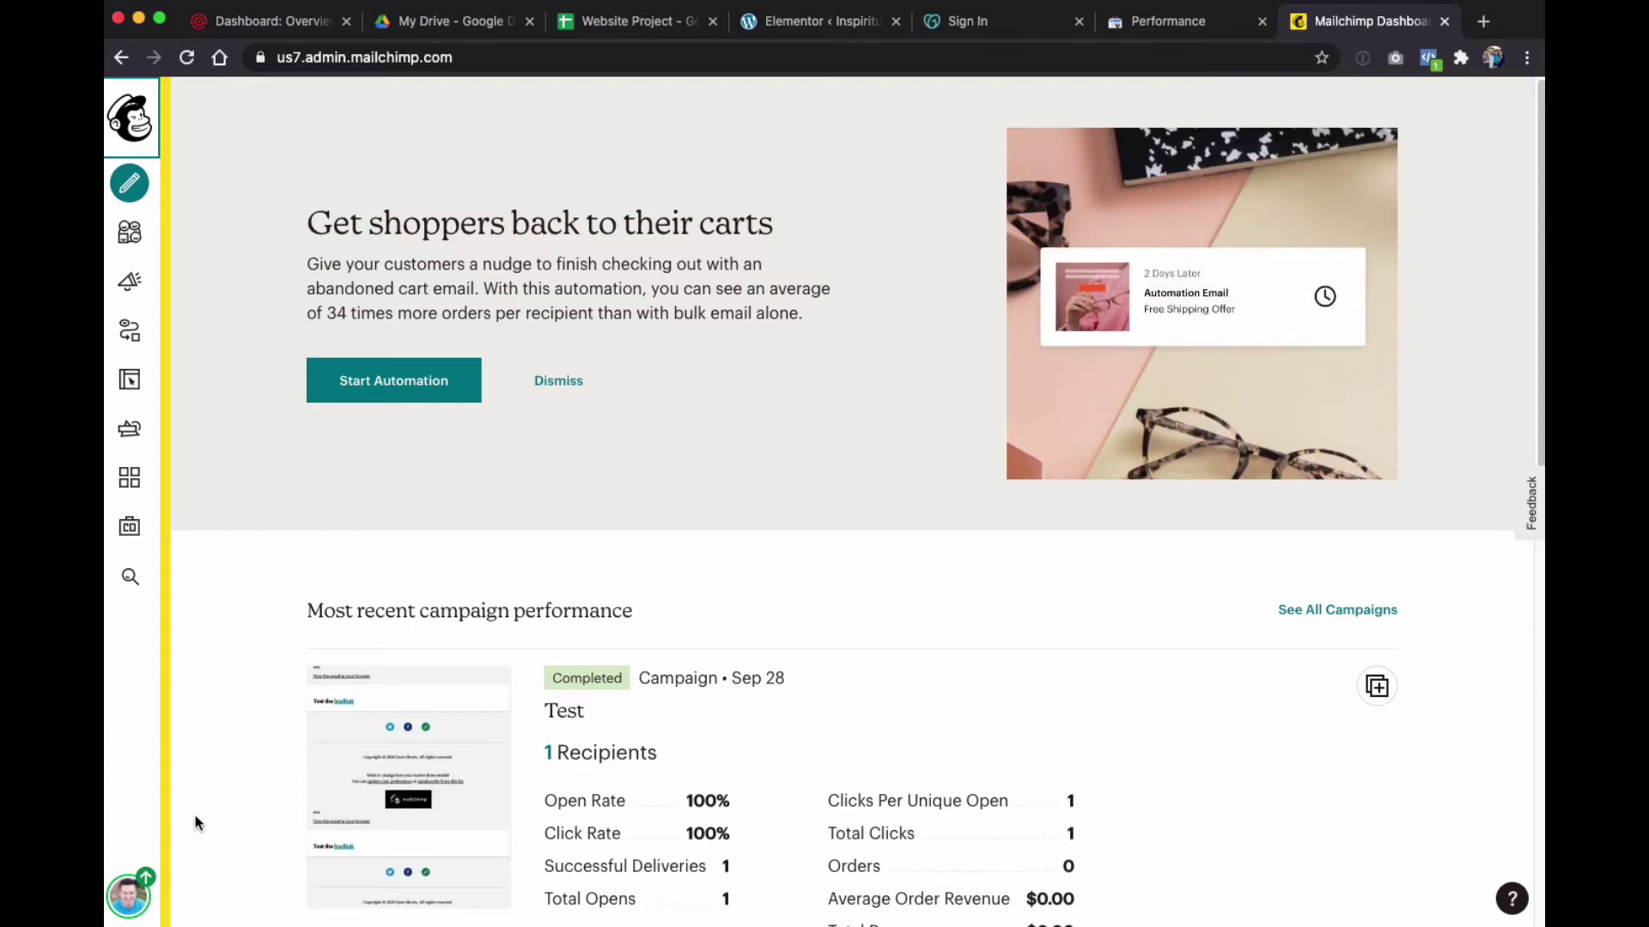
click(131, 893)
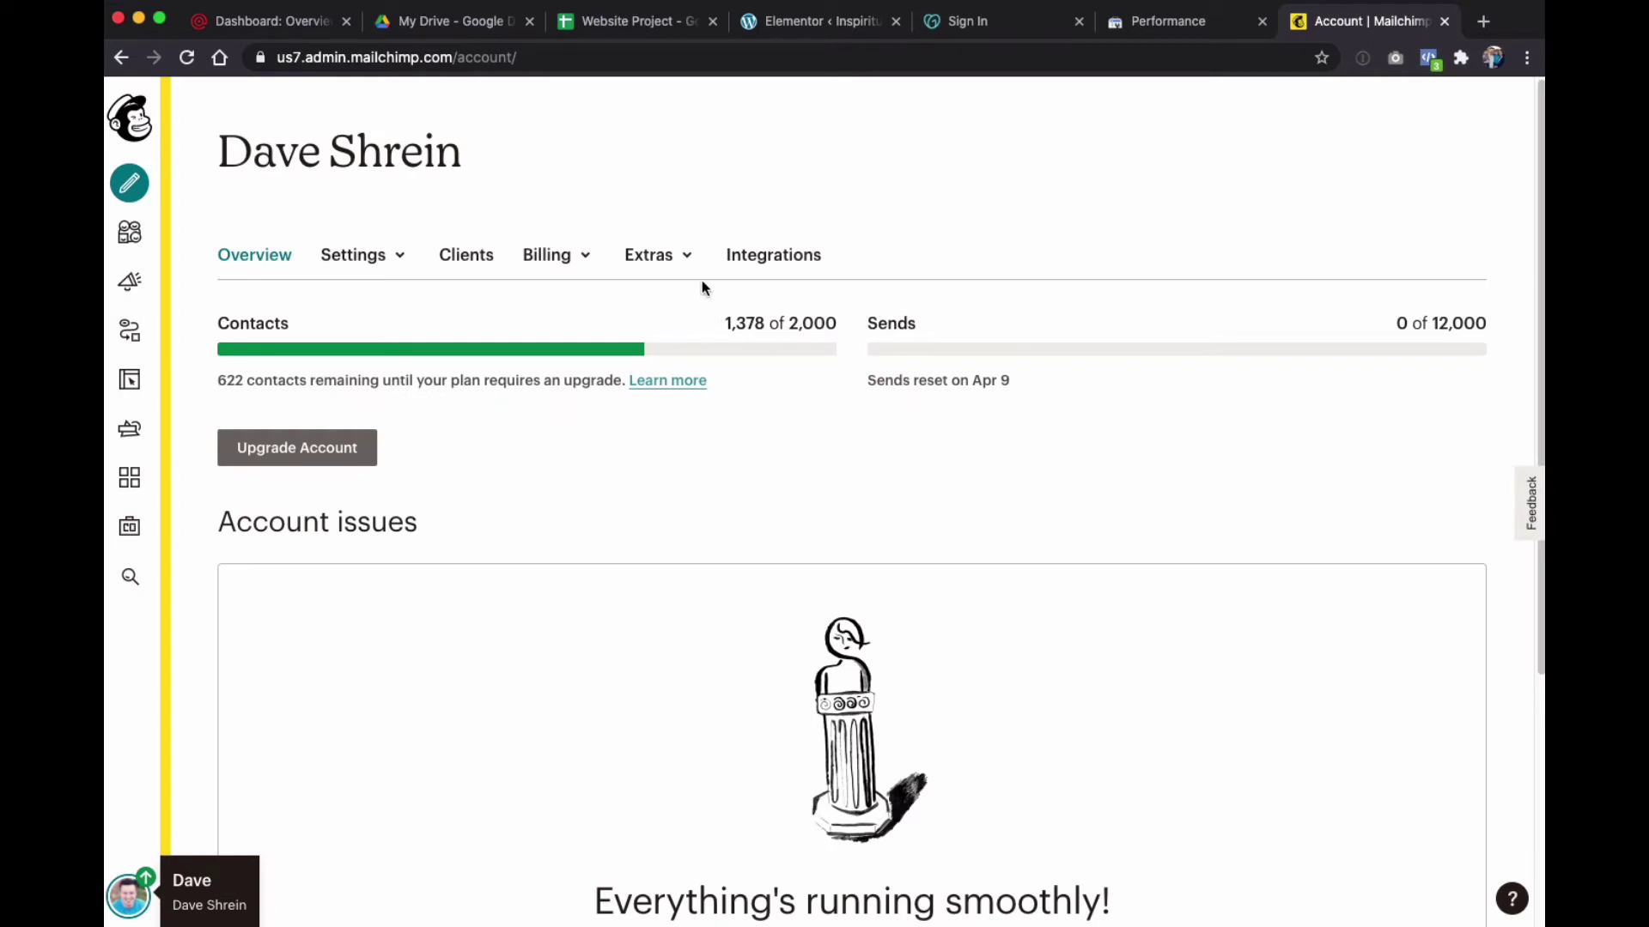
click(680, 256)
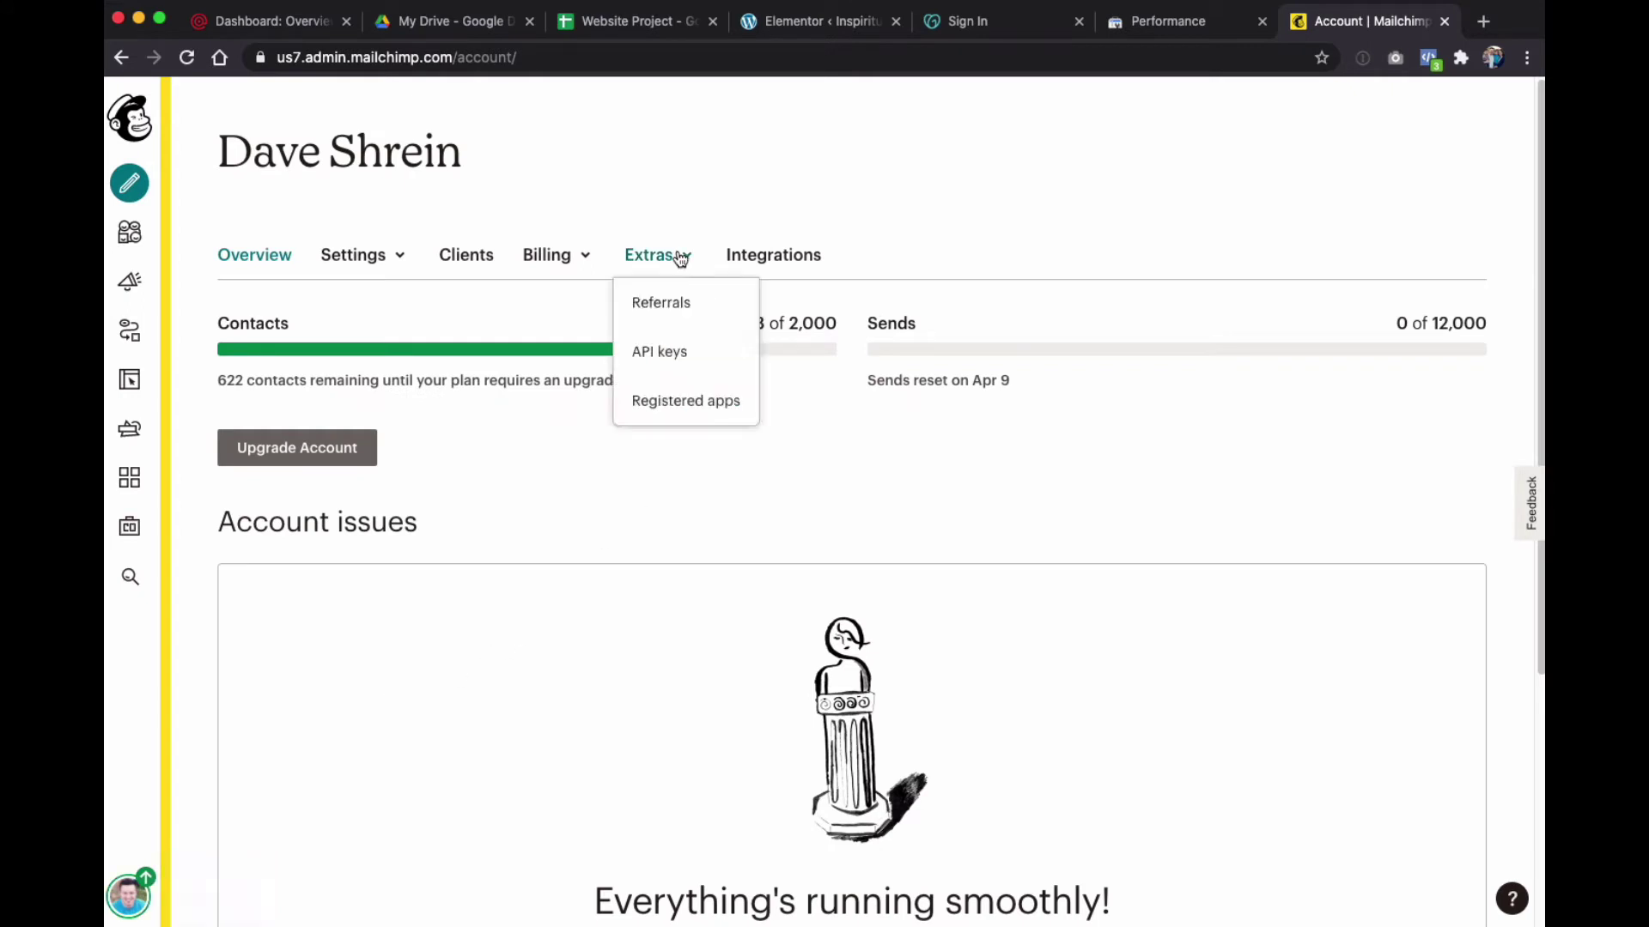
click(655, 357)
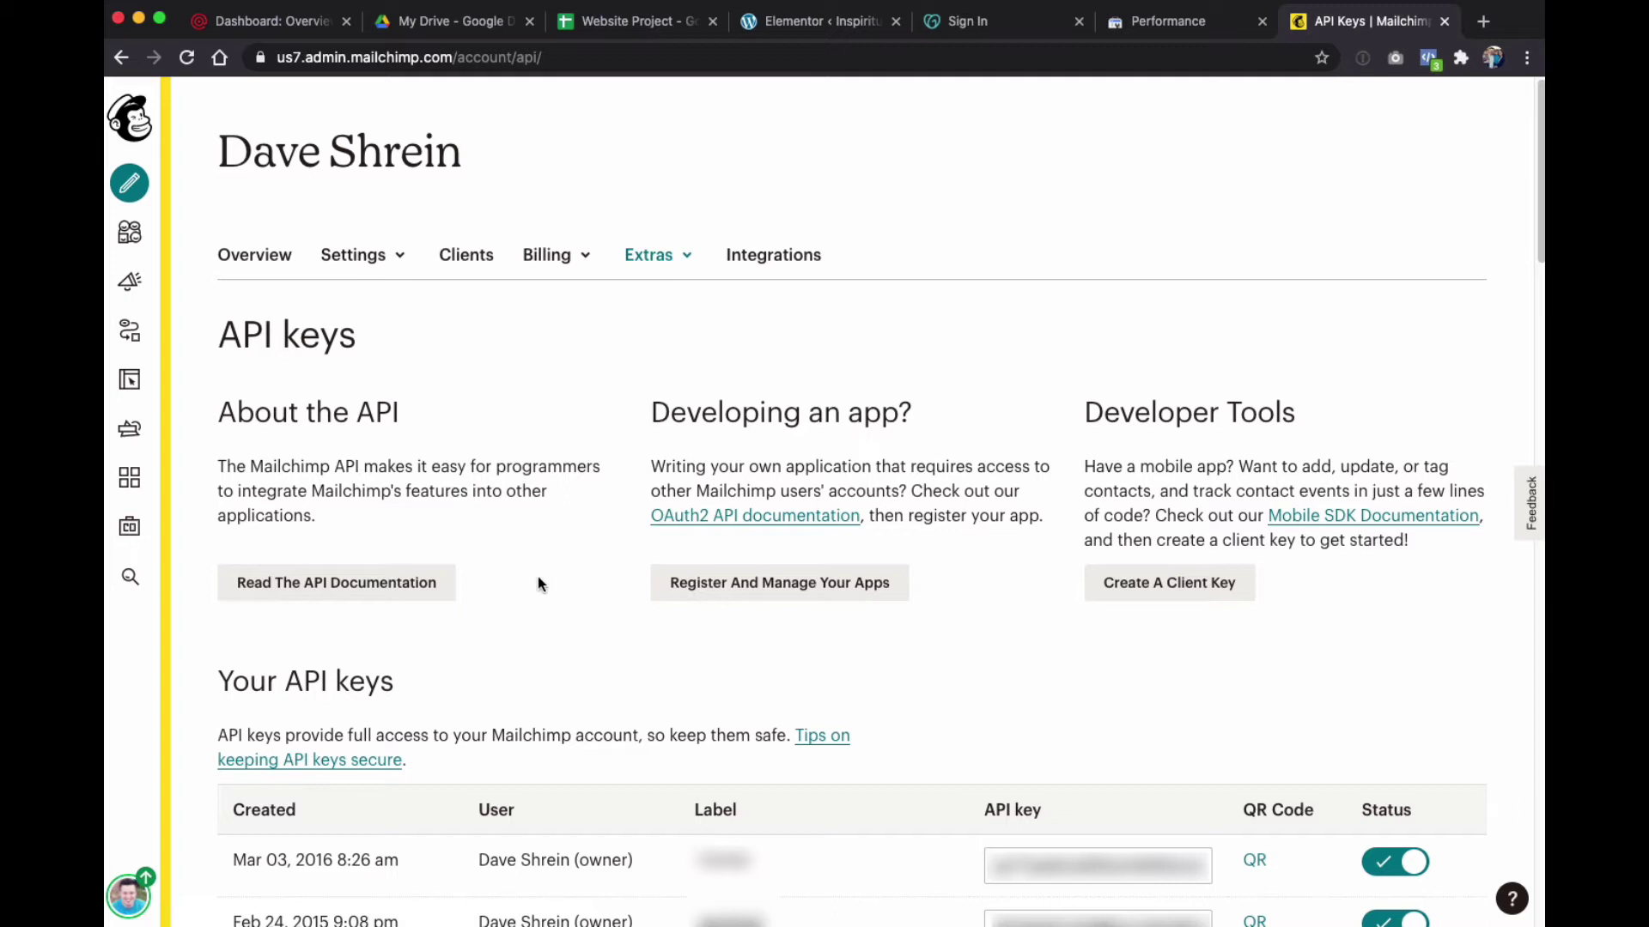
Create a new Mailchimp API key, label it 'elementor', and select its key value
scroll(540, 584, down, 7)
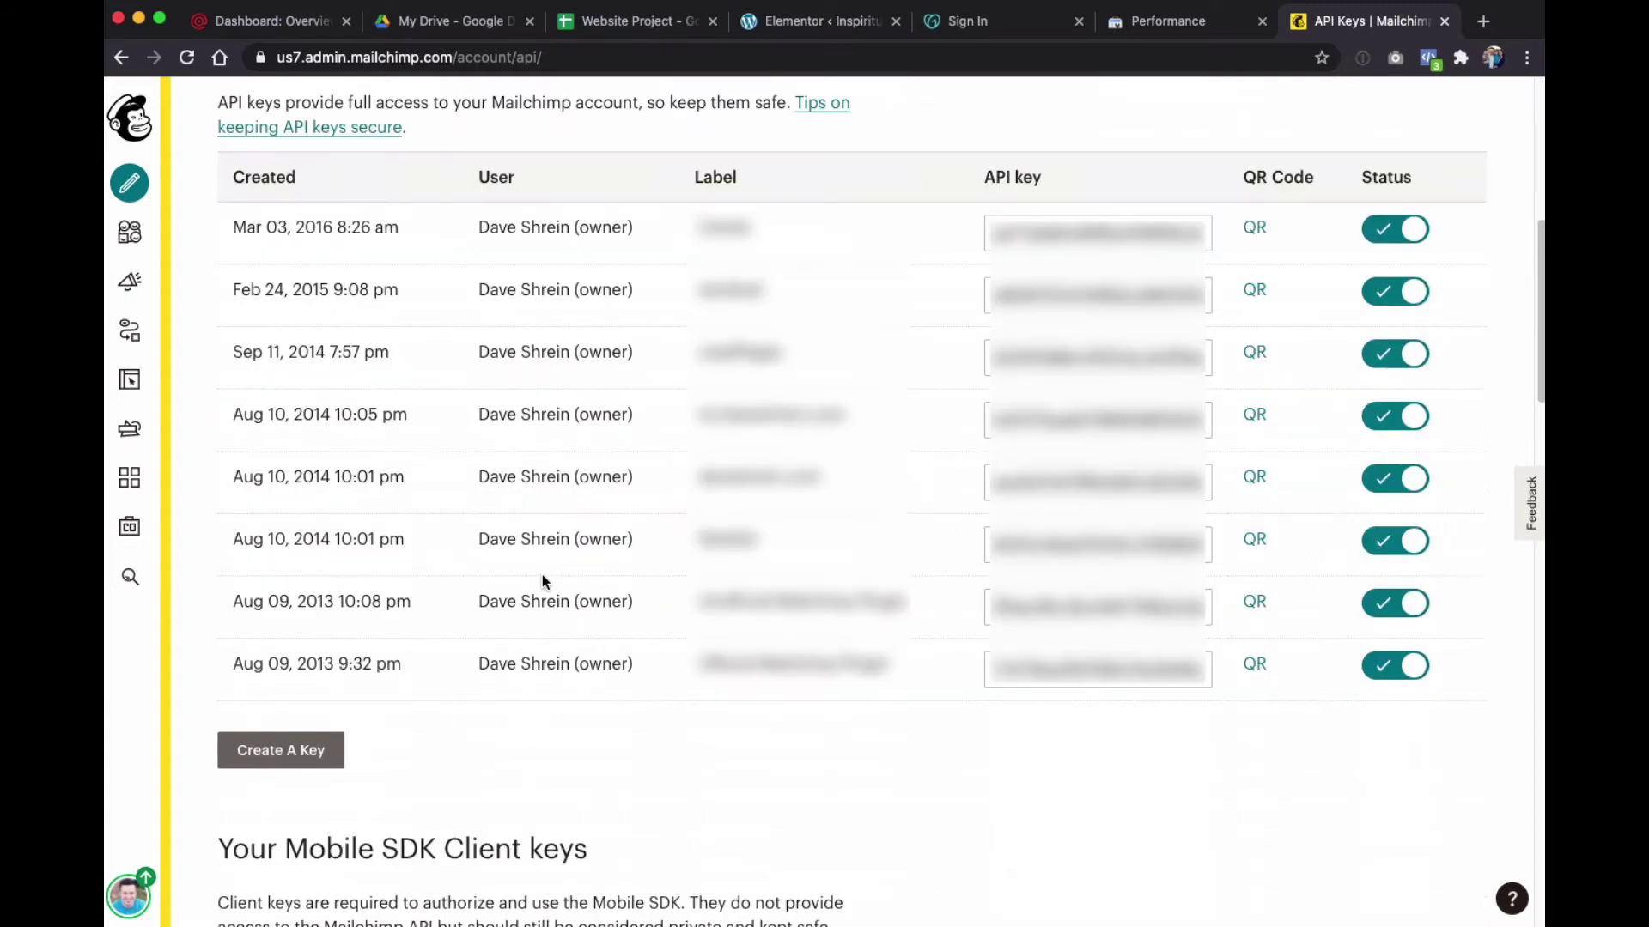
click(265, 752)
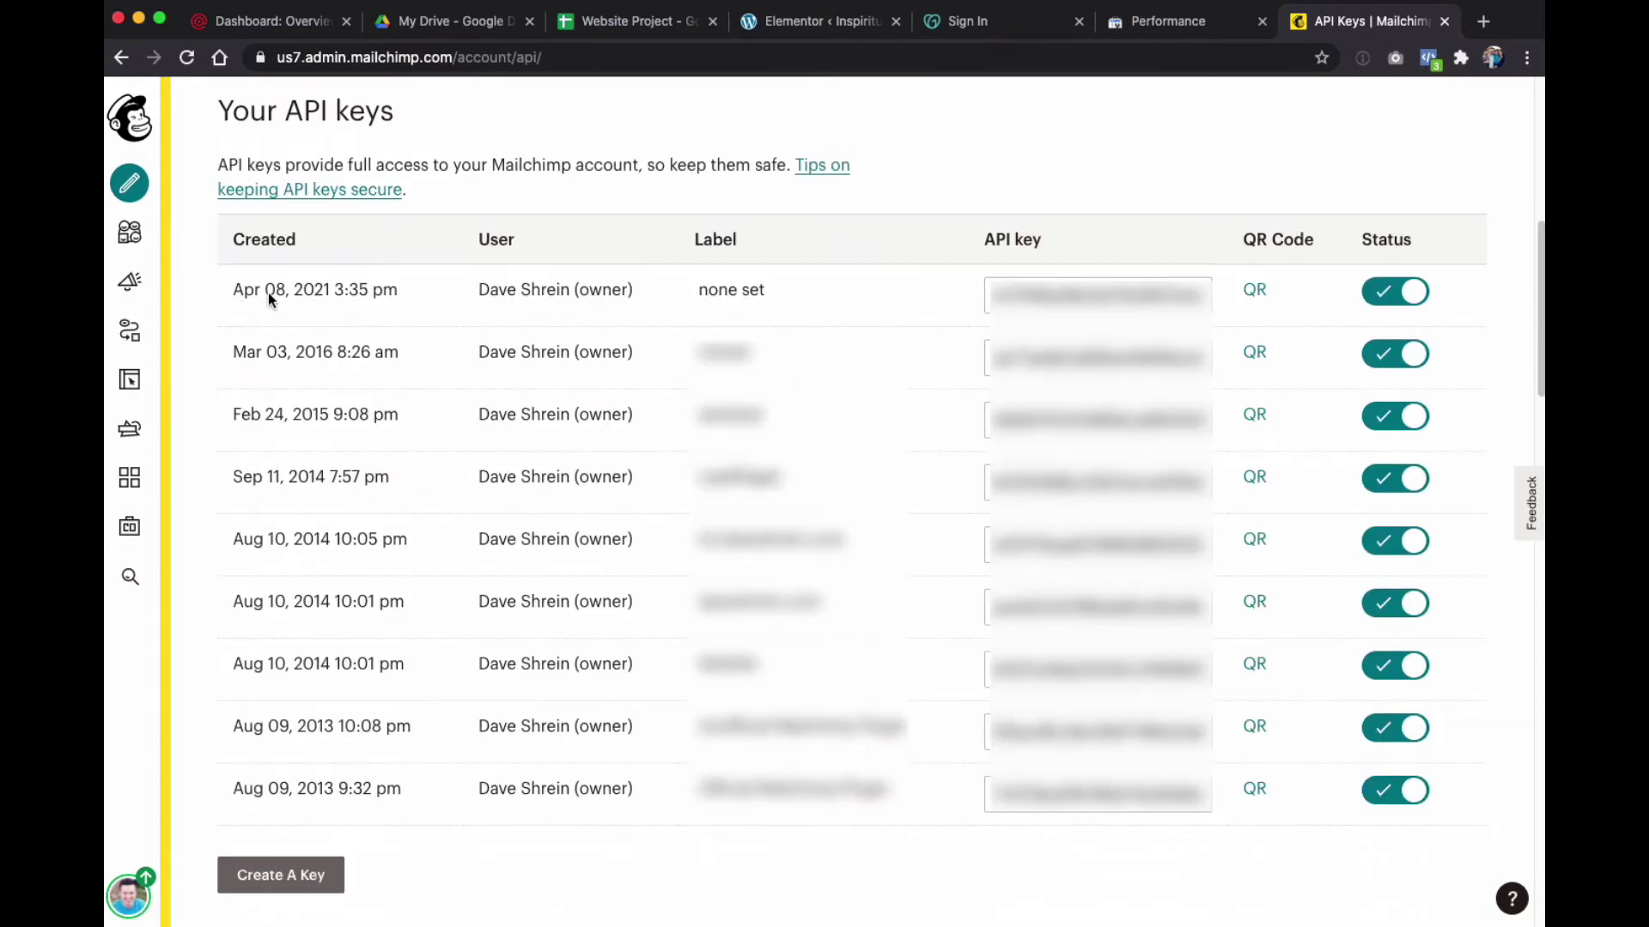
click(744, 295)
text(elementor)
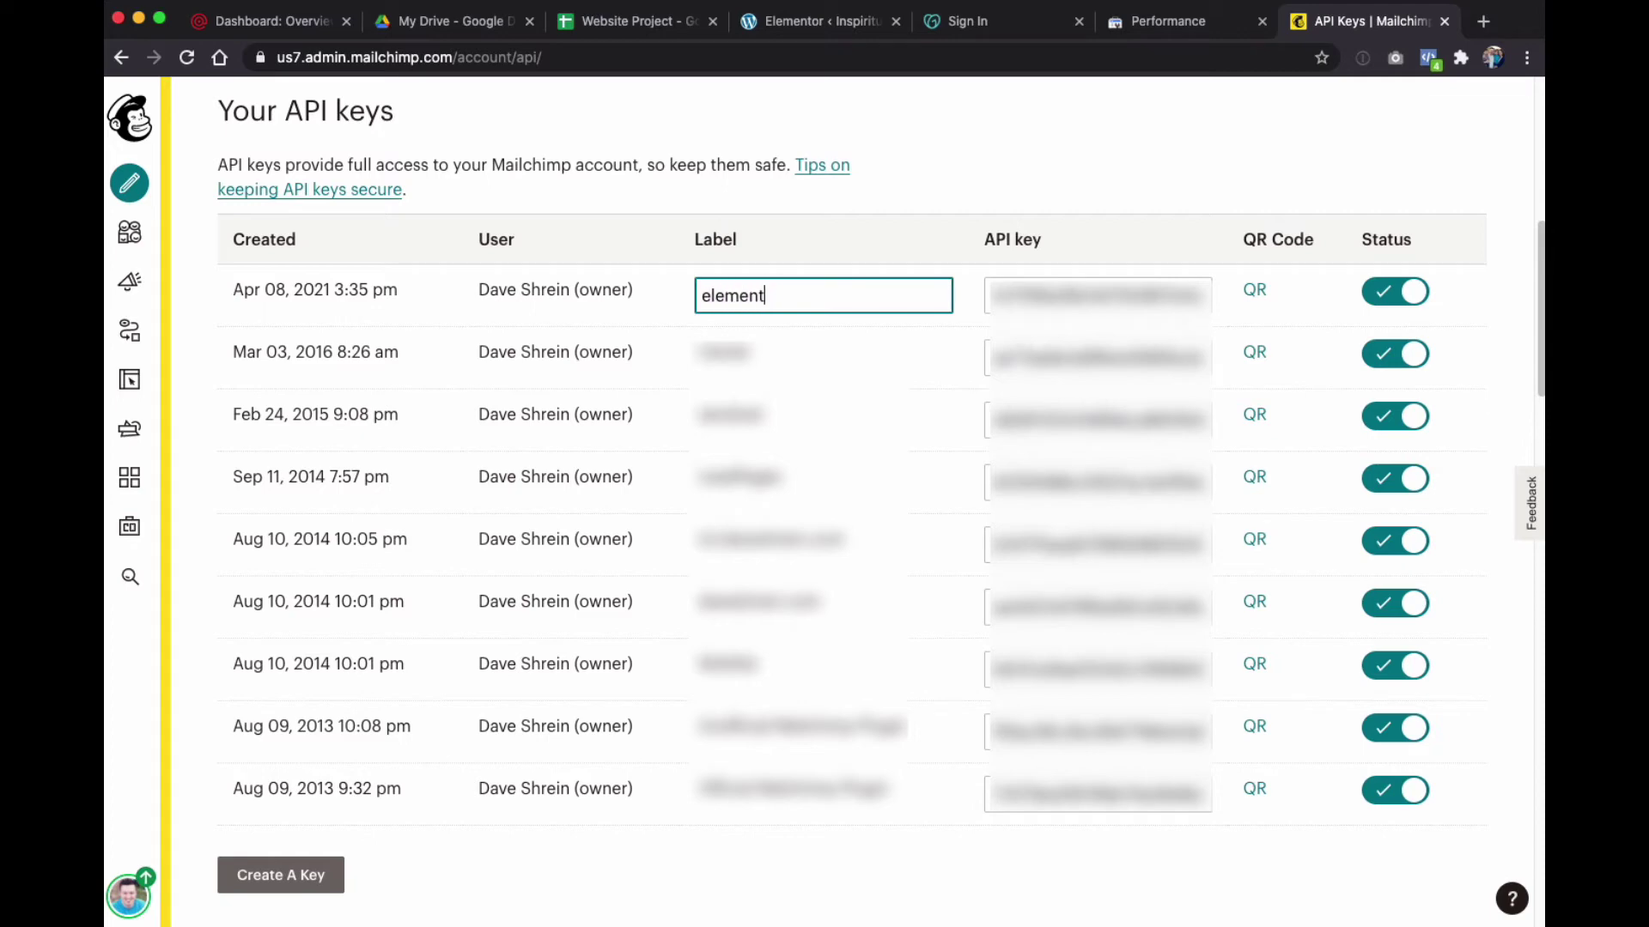
click(1019, 295)
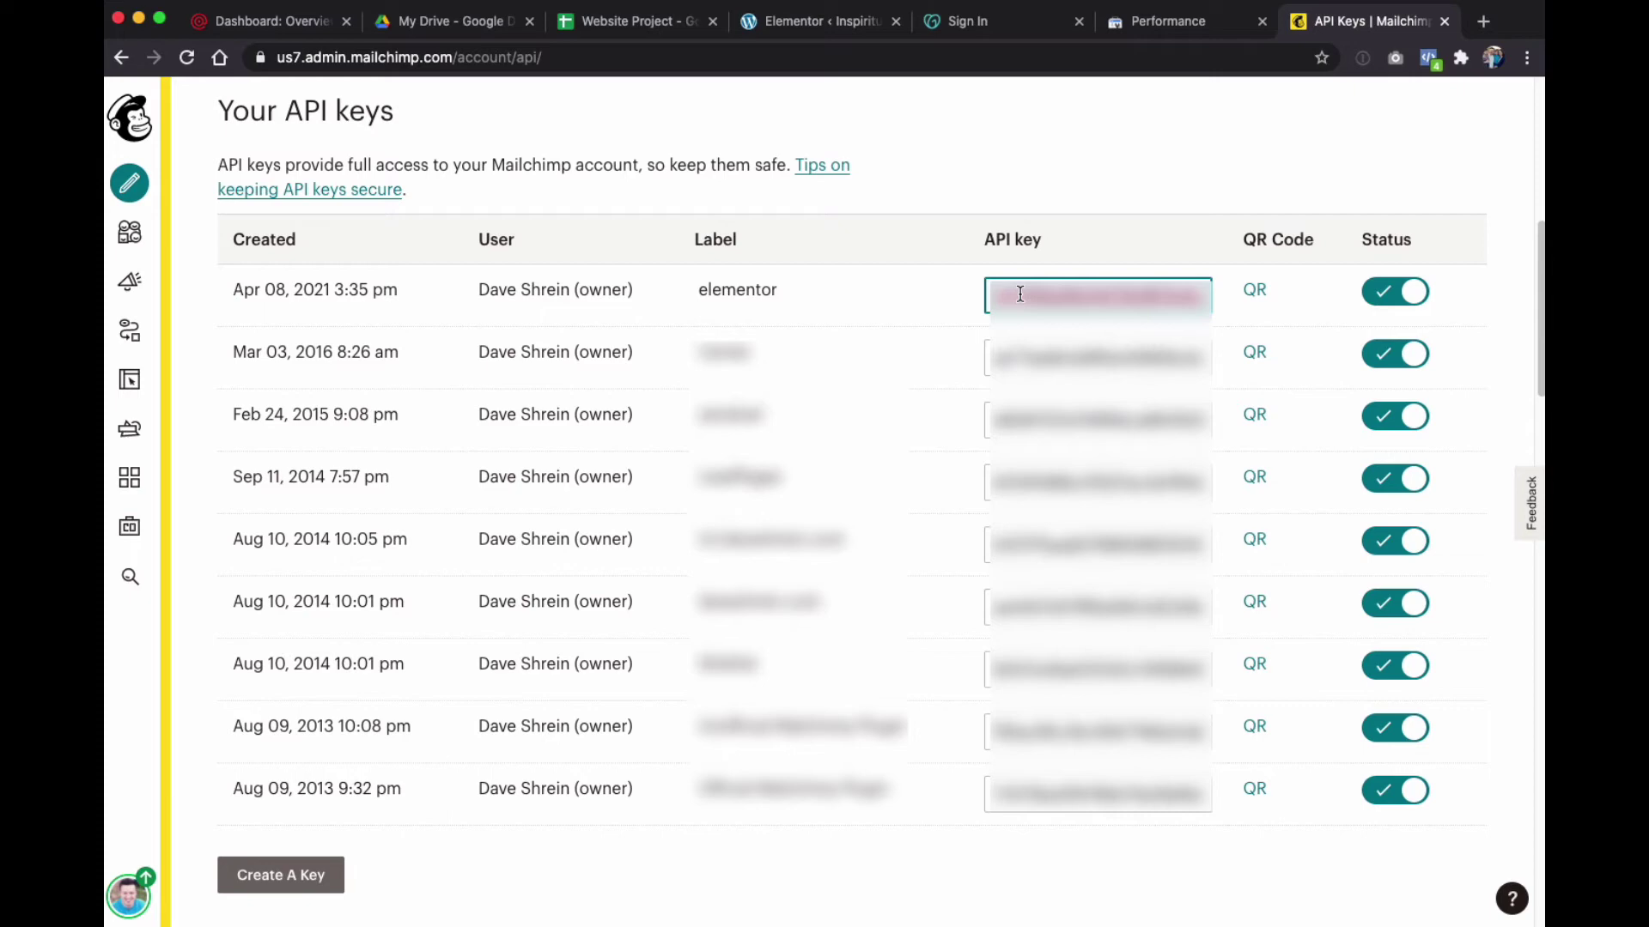
Paste the new key into Elementor's MailChimp API Key field and validate it
click(794, 20)
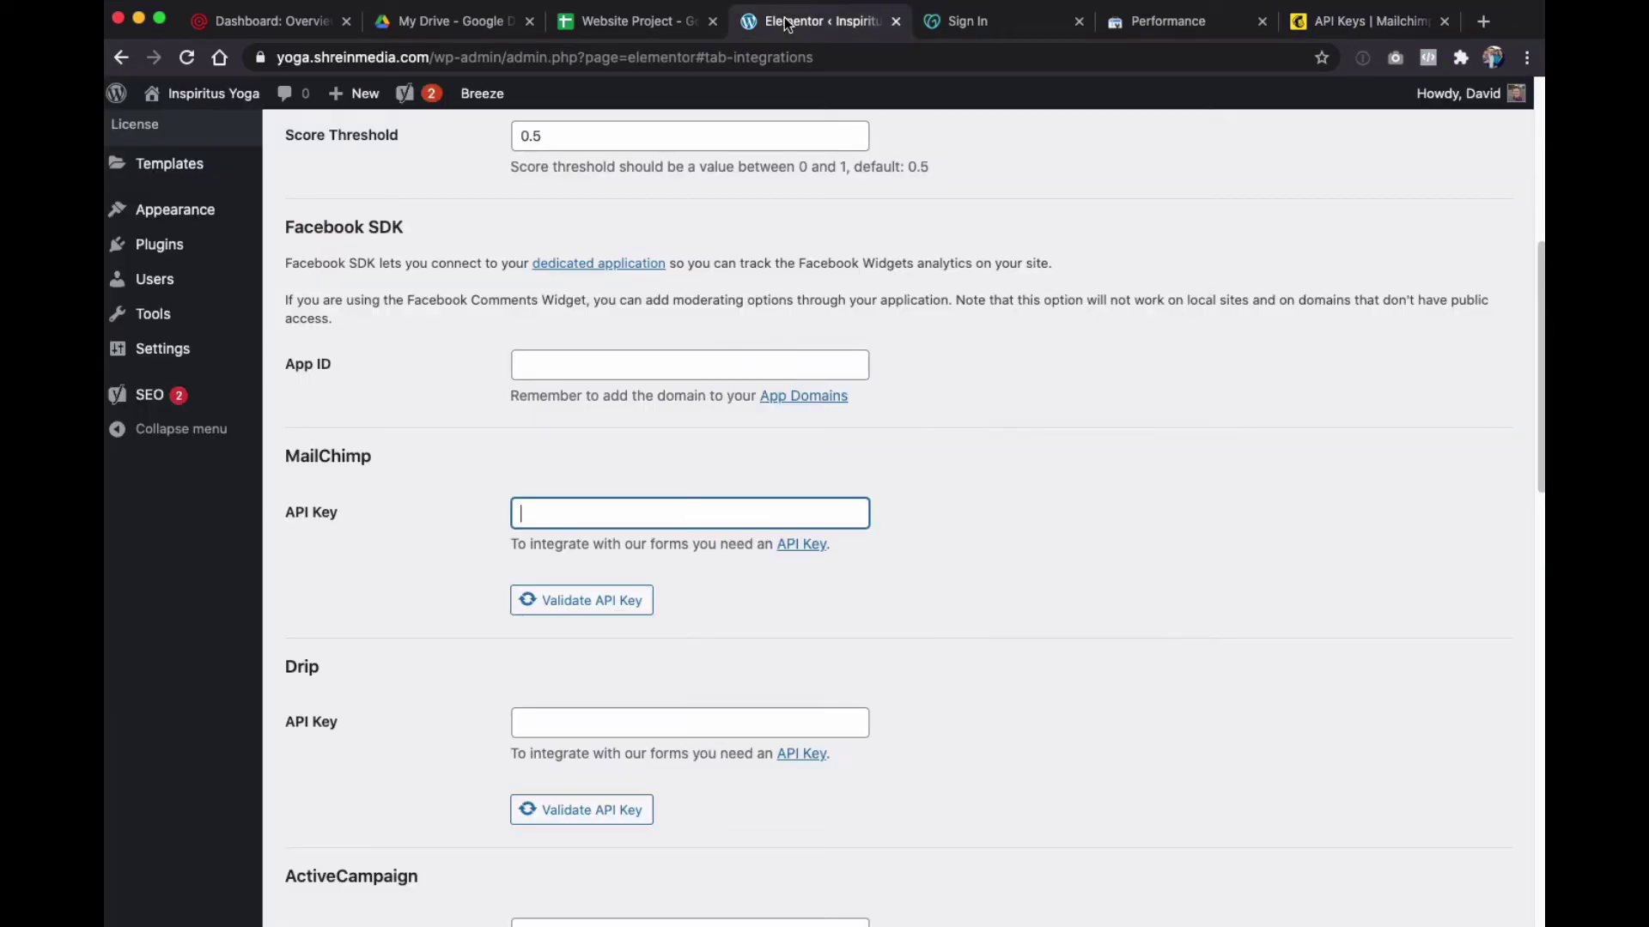
right_click(540, 514)
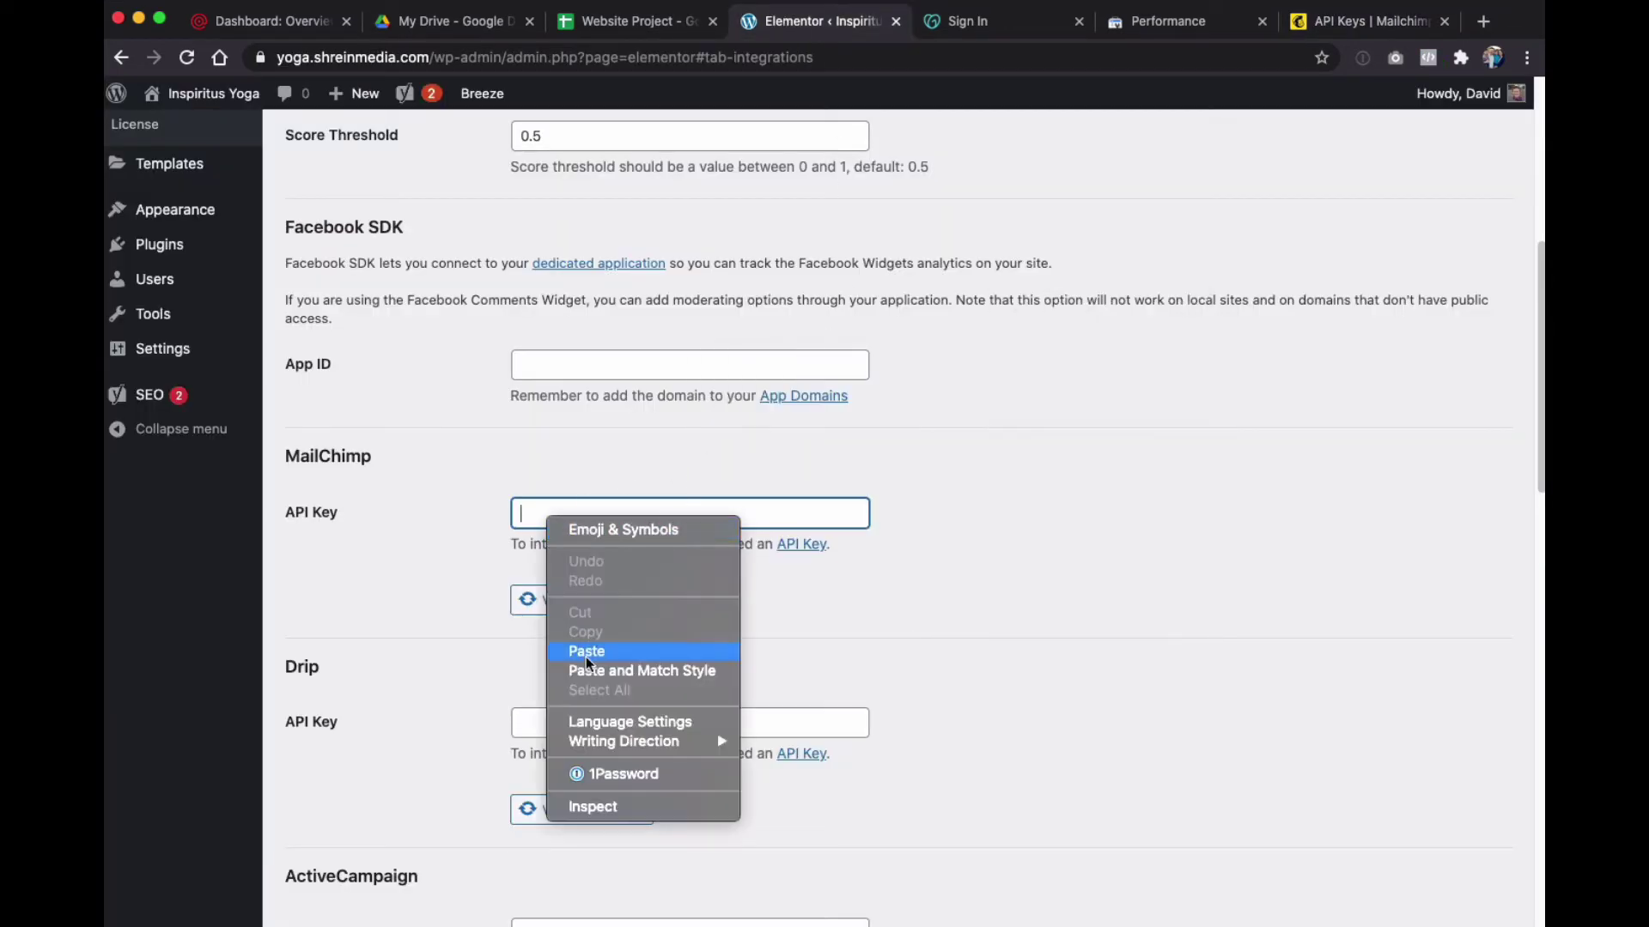
click(588, 653)
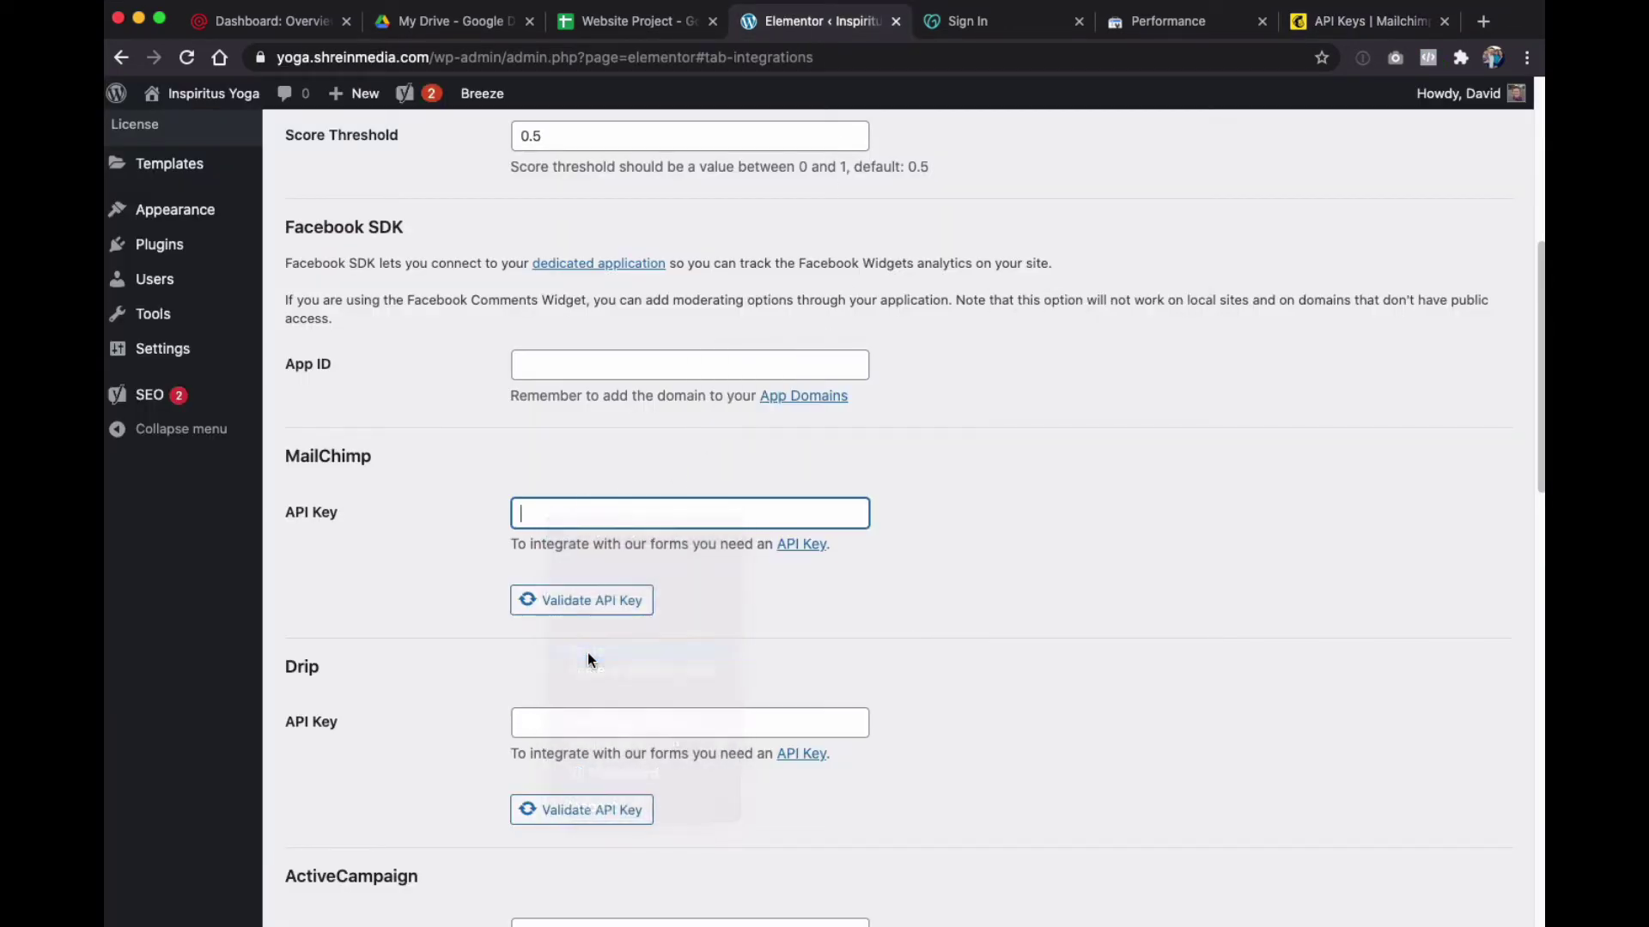
click(574, 599)
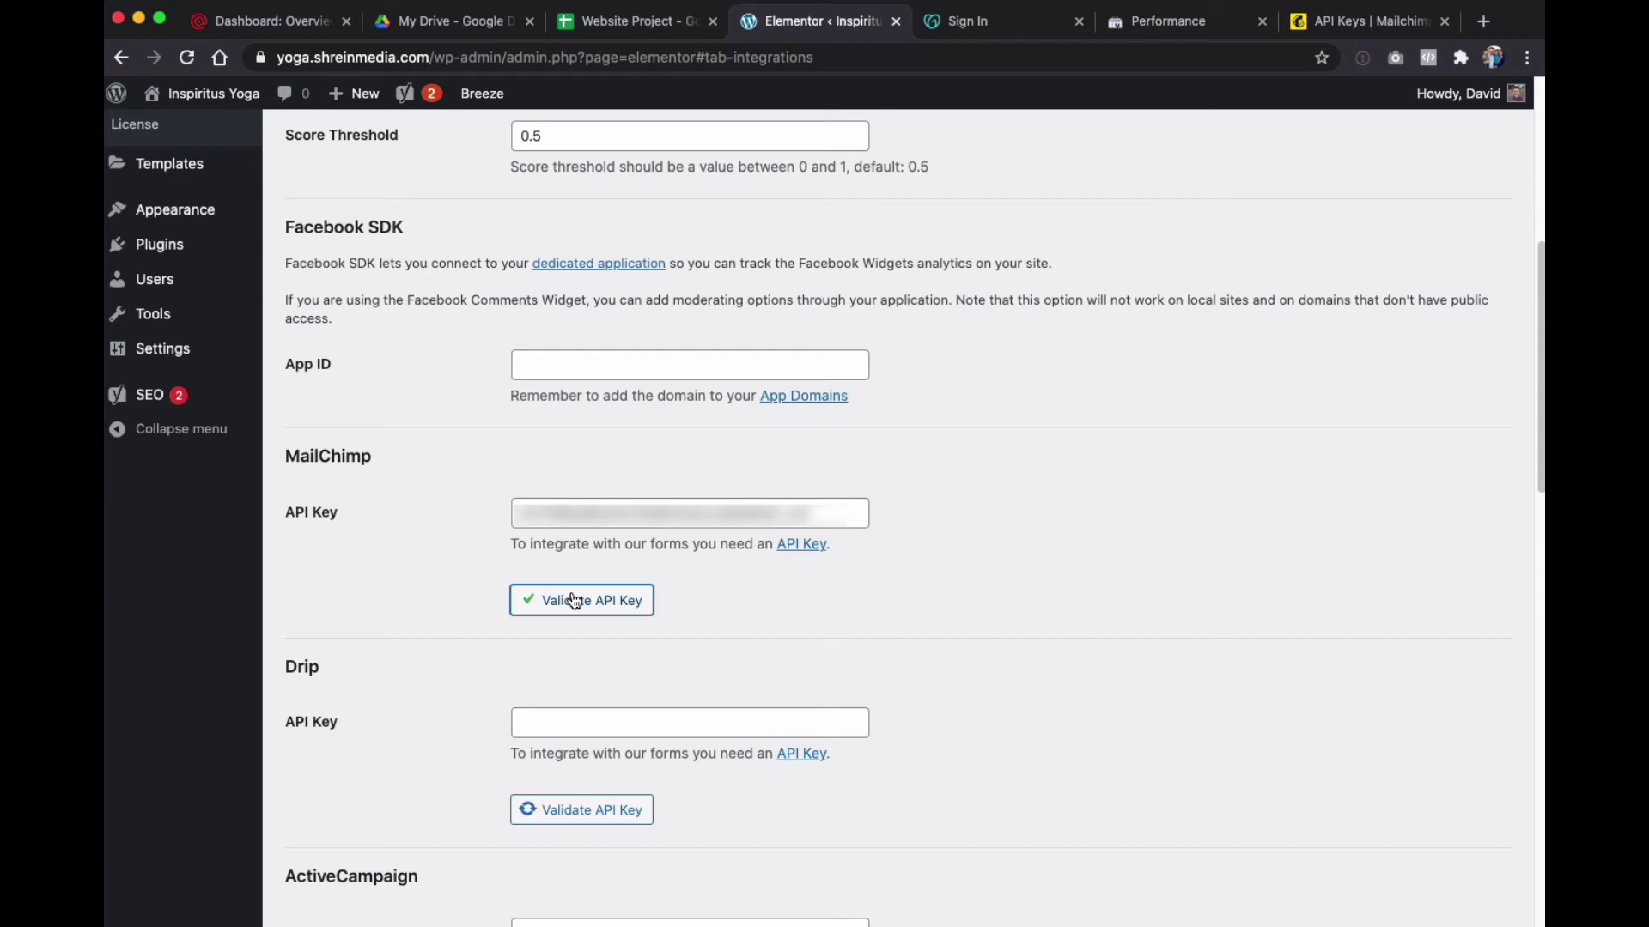
scroll(435, 832, up, 6)
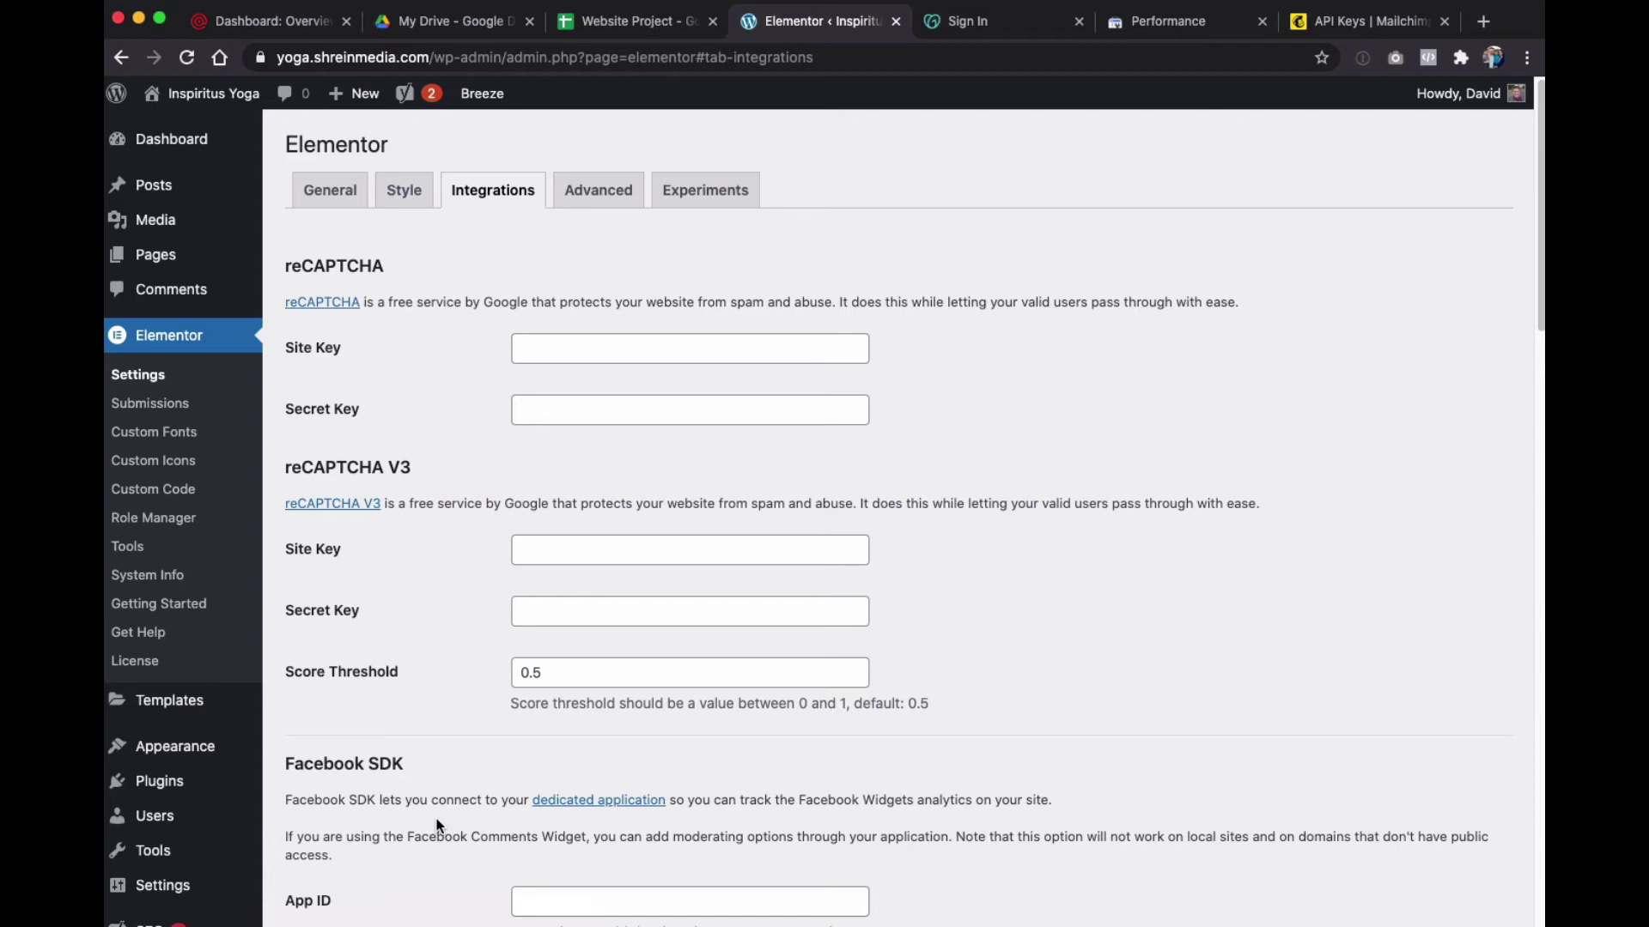
From Templates > Theme Builder, edit the Footer — Main template with Elementor
mouse_move(168, 261)
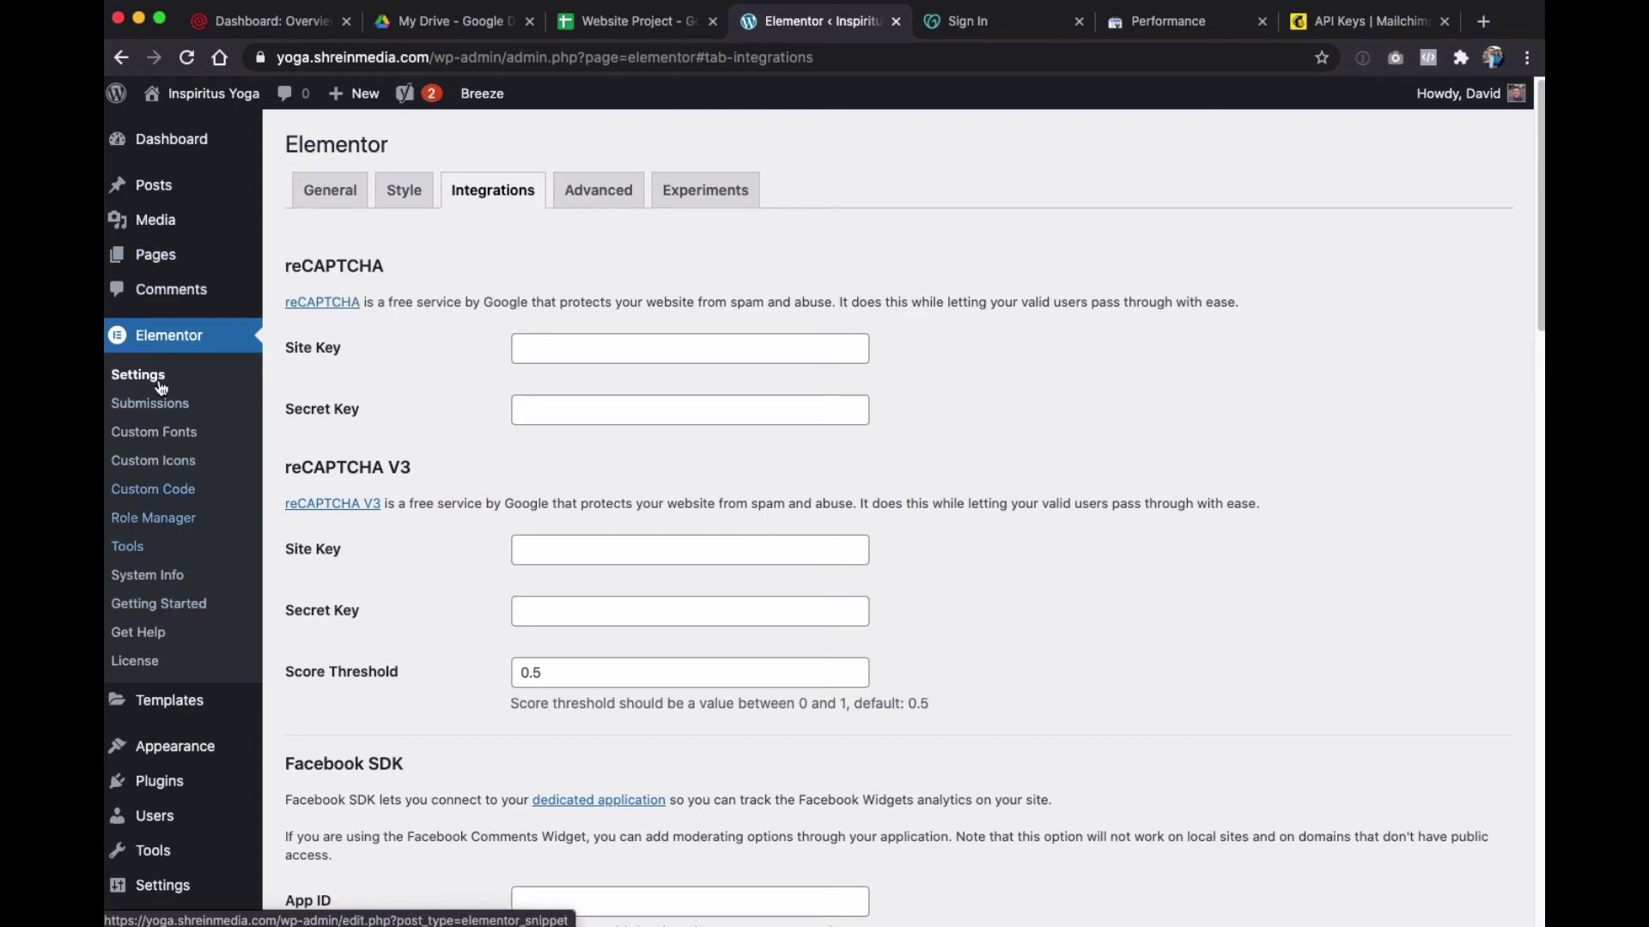
mouse_move(165, 705)
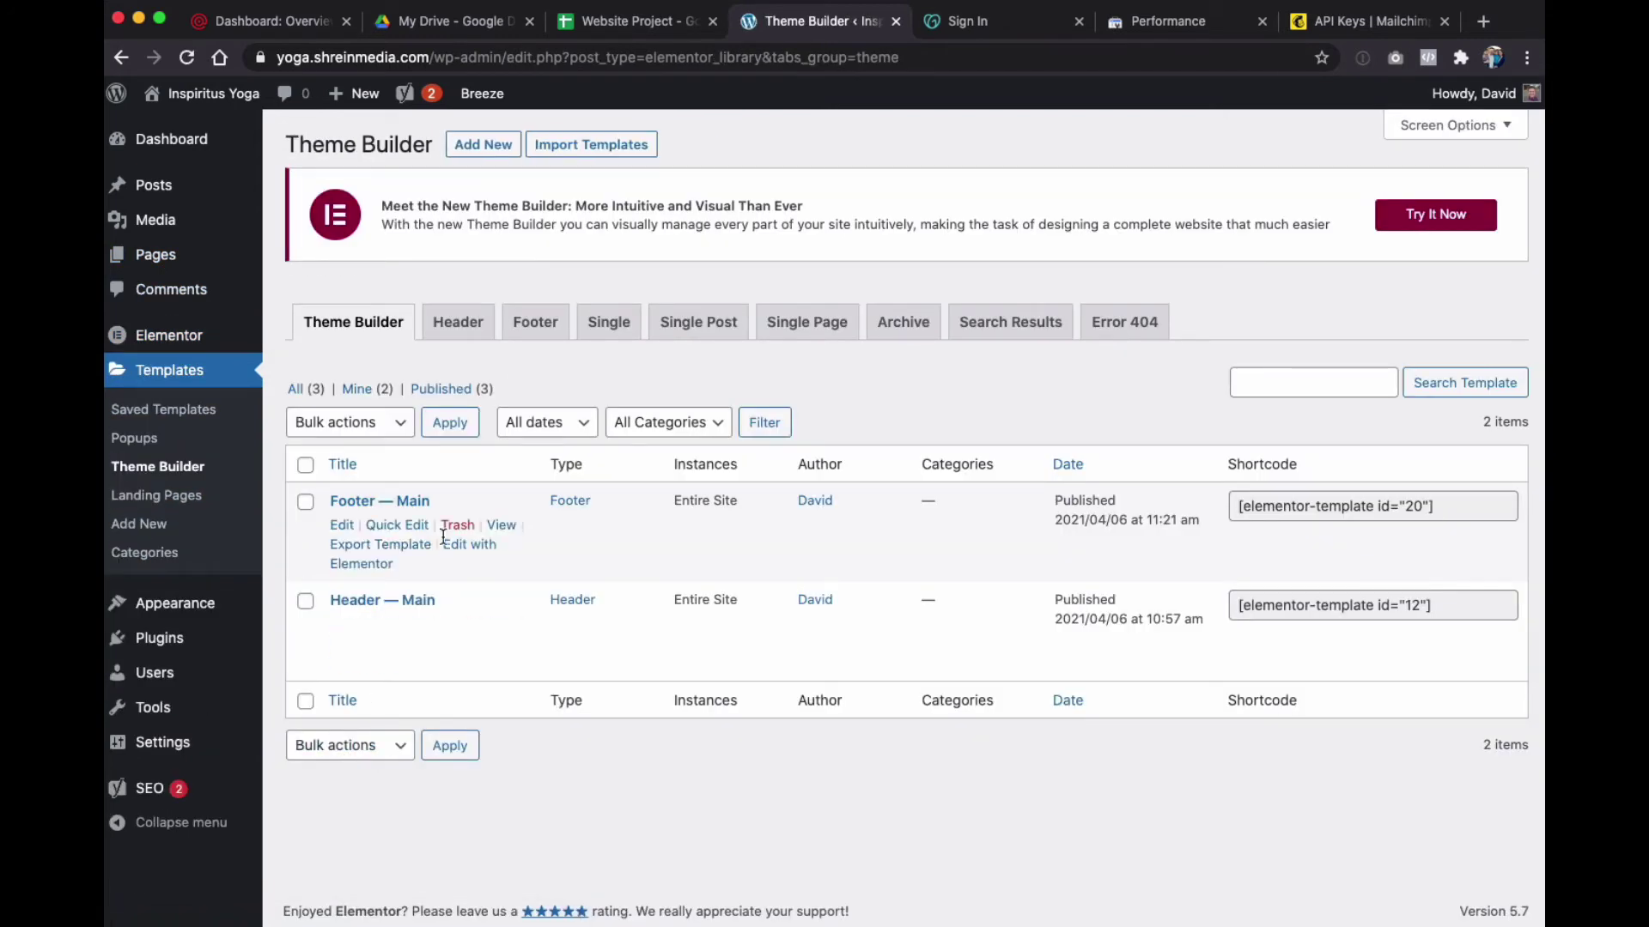
click(348, 567)
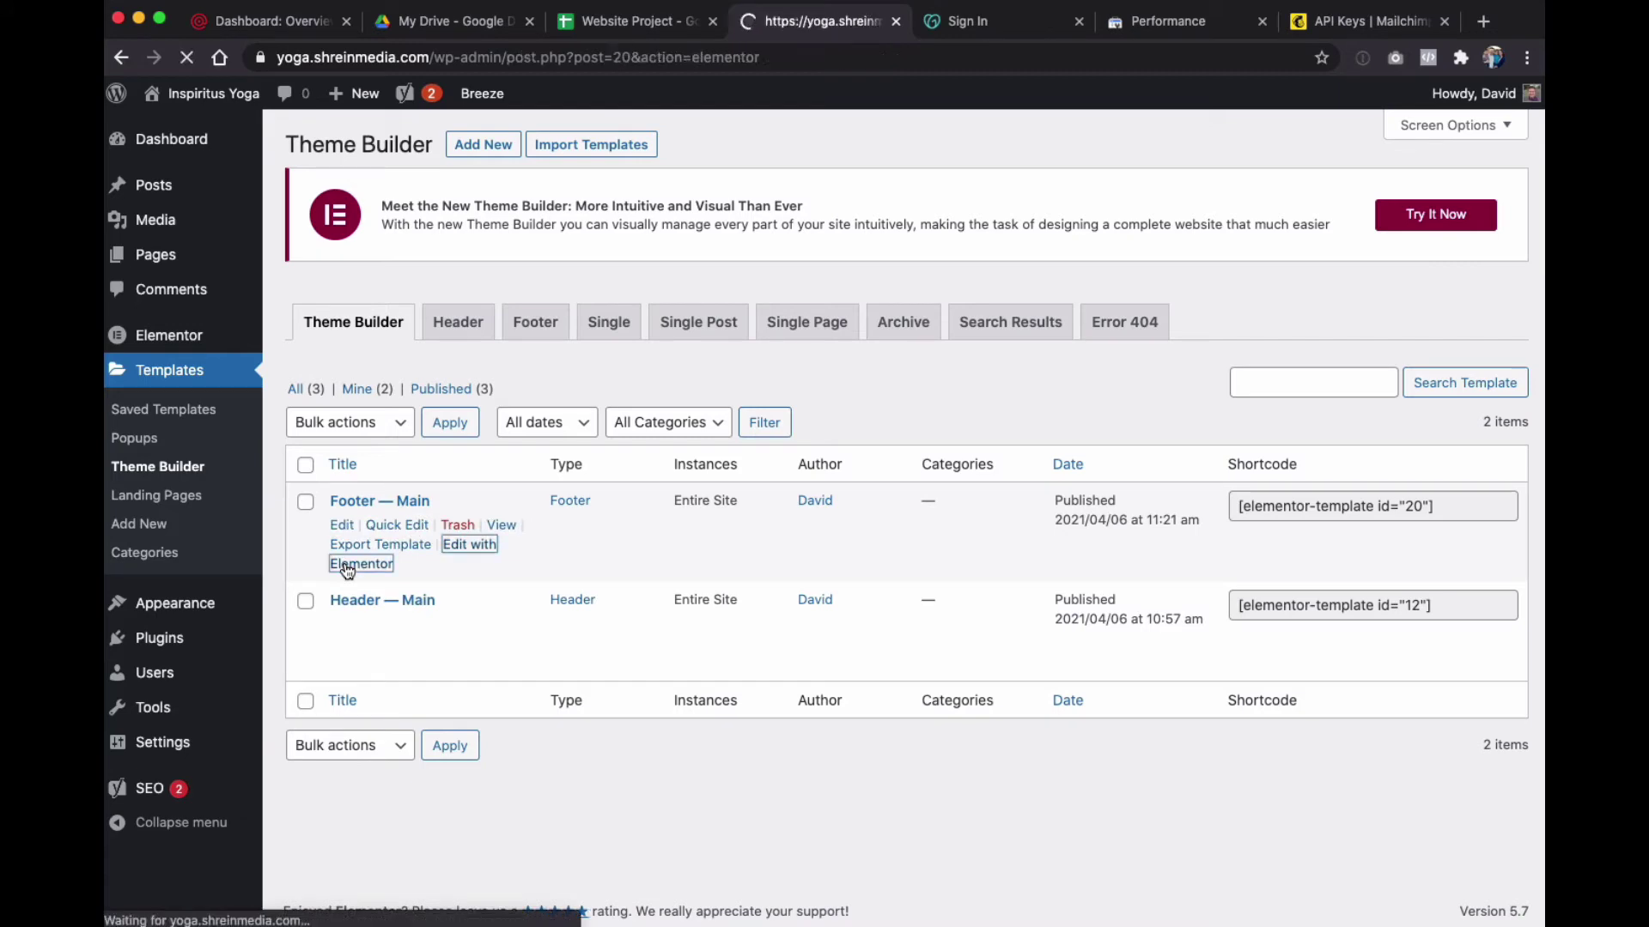
Edit the footer newsletter form and add MailChimp under Actions After Submit
scroll(934, 683, down, 2)
scroll(937, 684, down, 6)
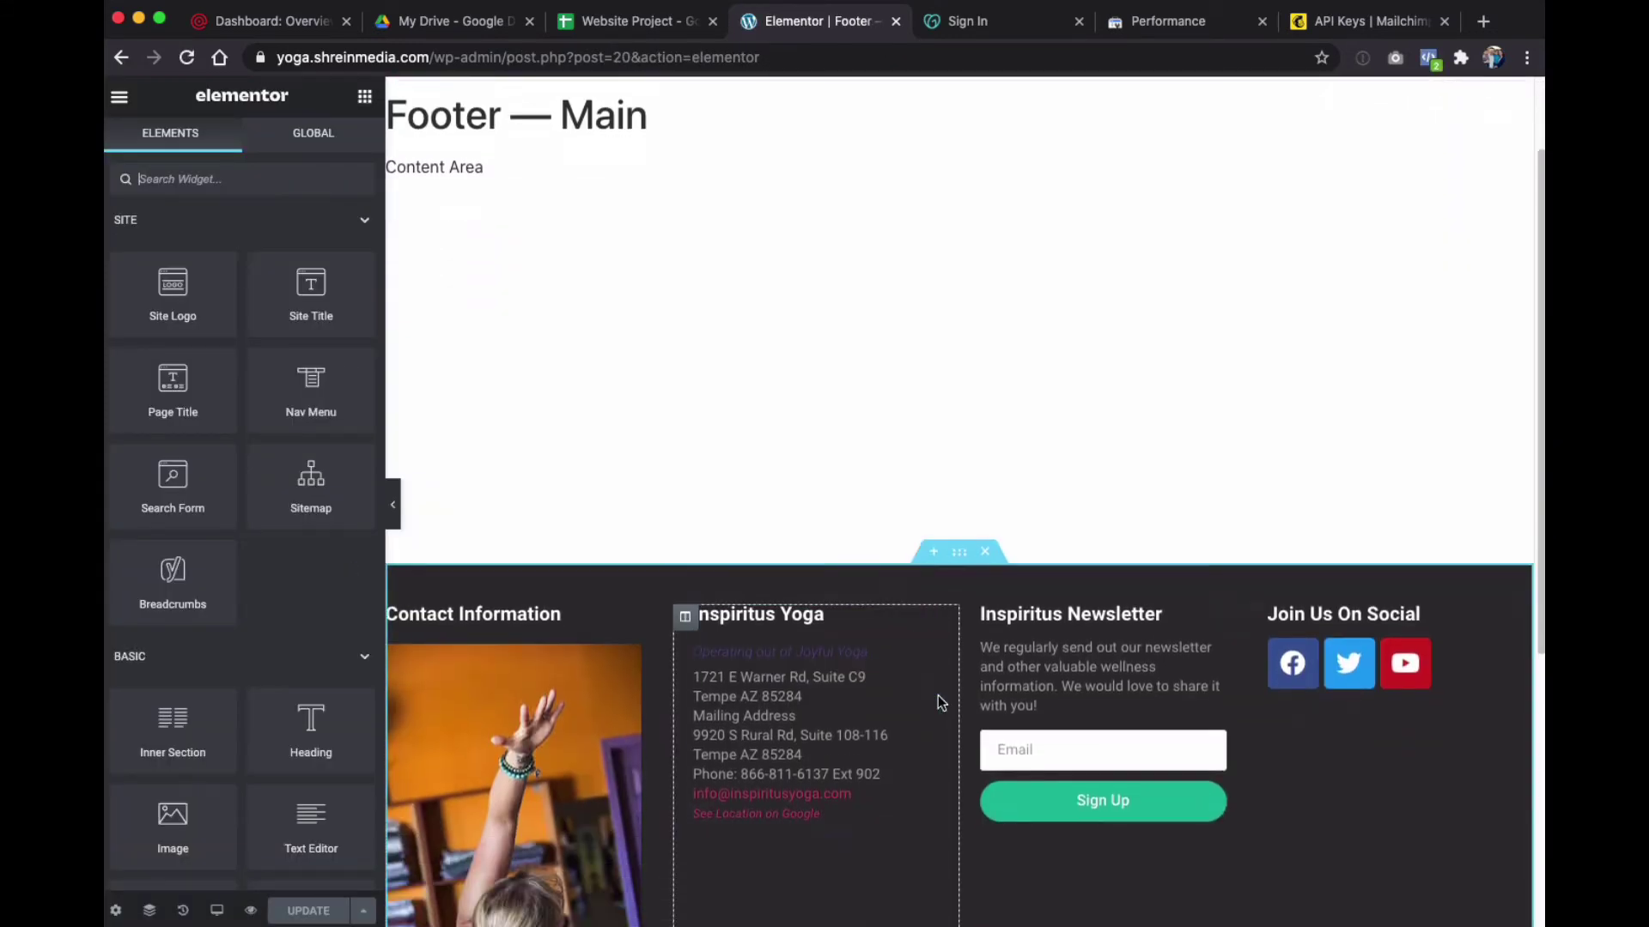
click(1215, 290)
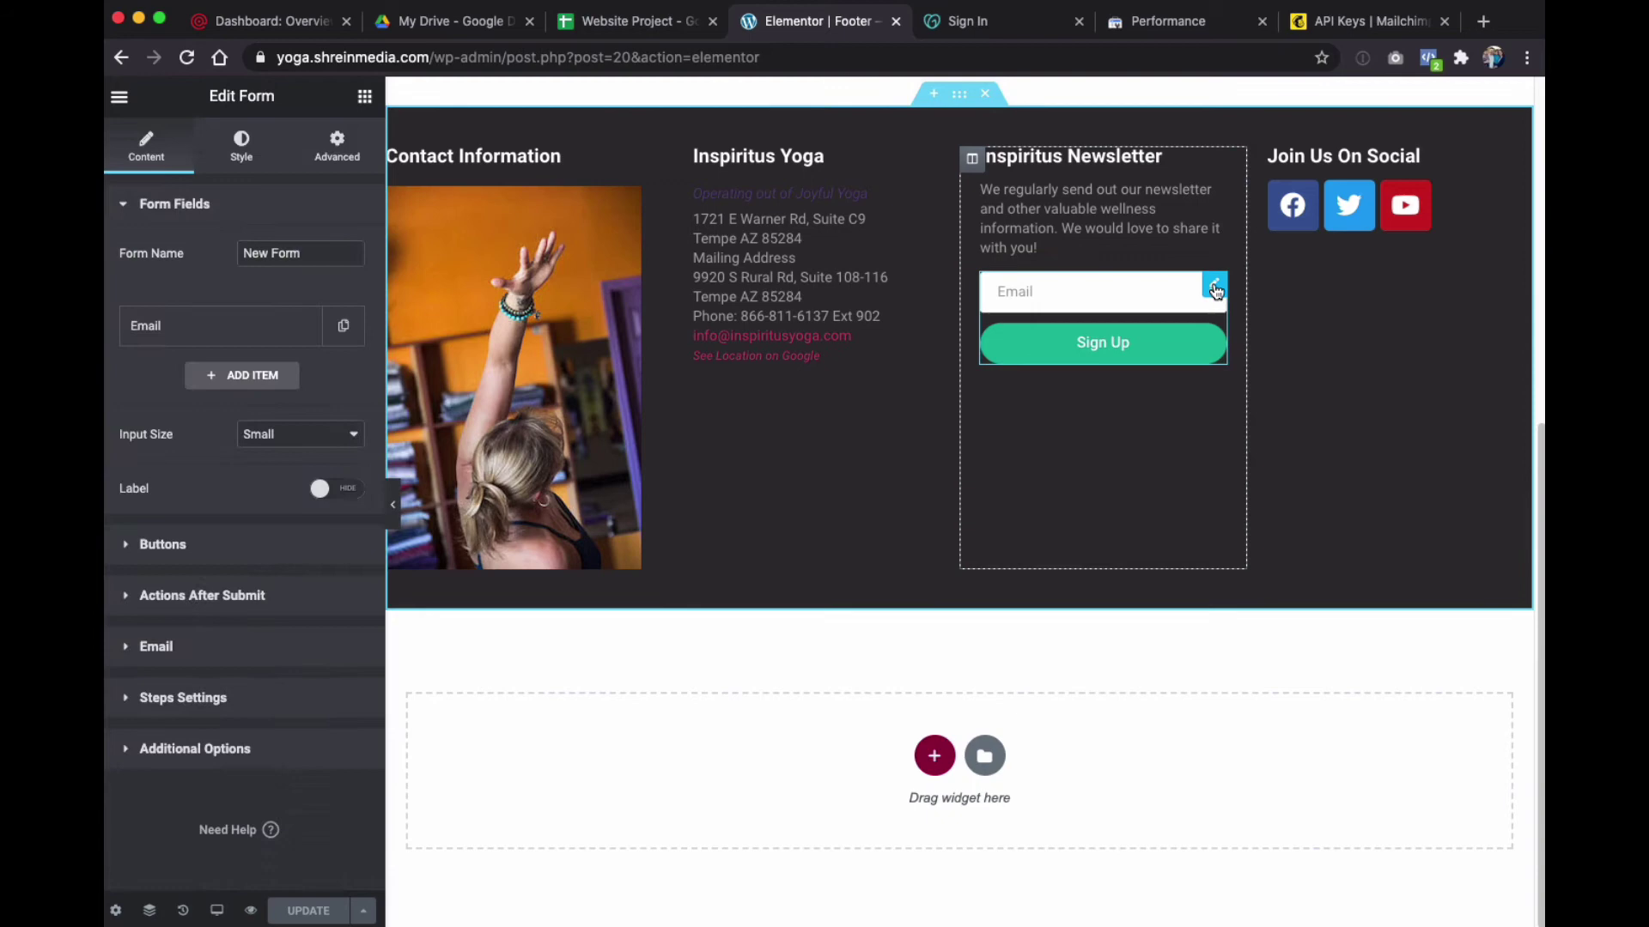
click(197, 595)
click(314, 380)
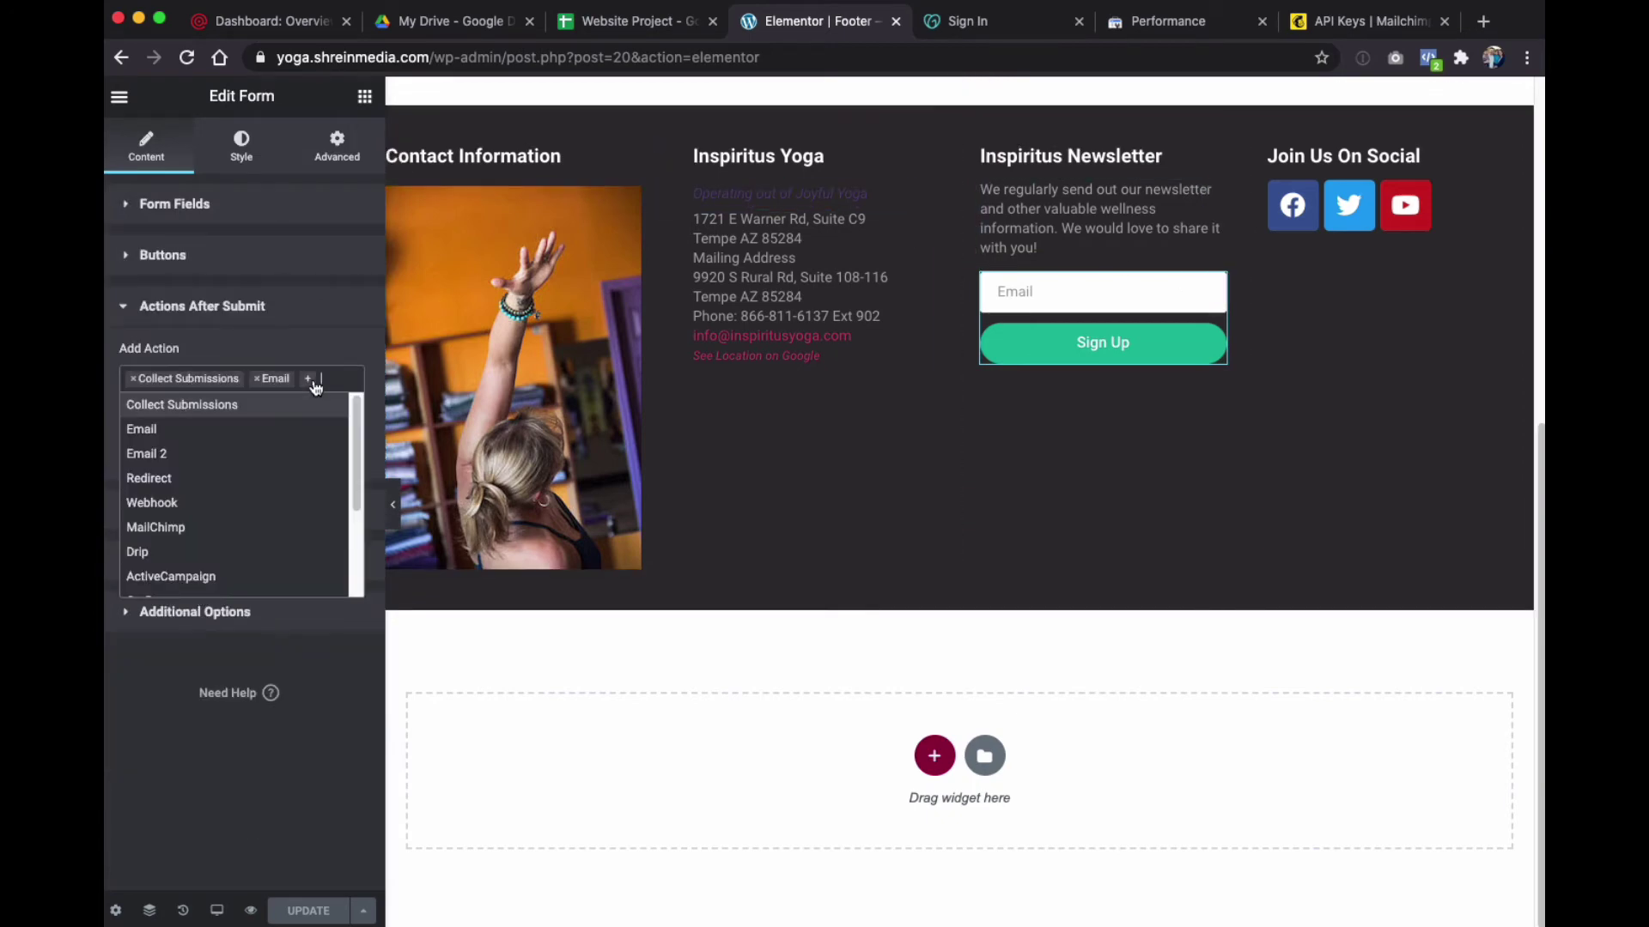
text(mail)
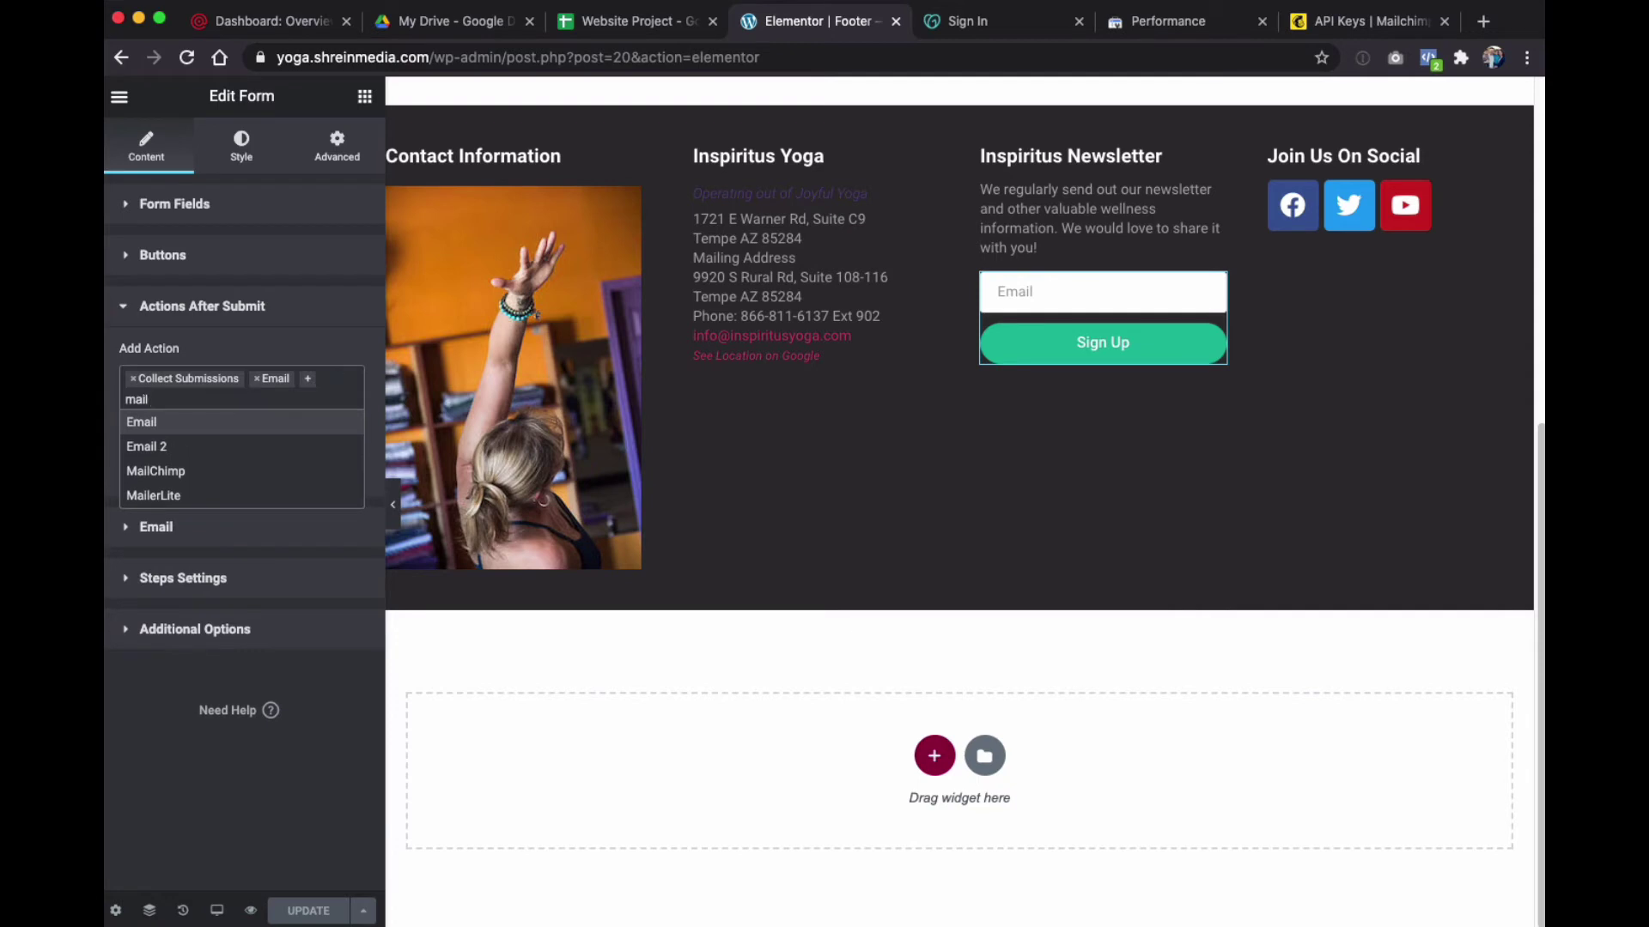
click(208, 471)
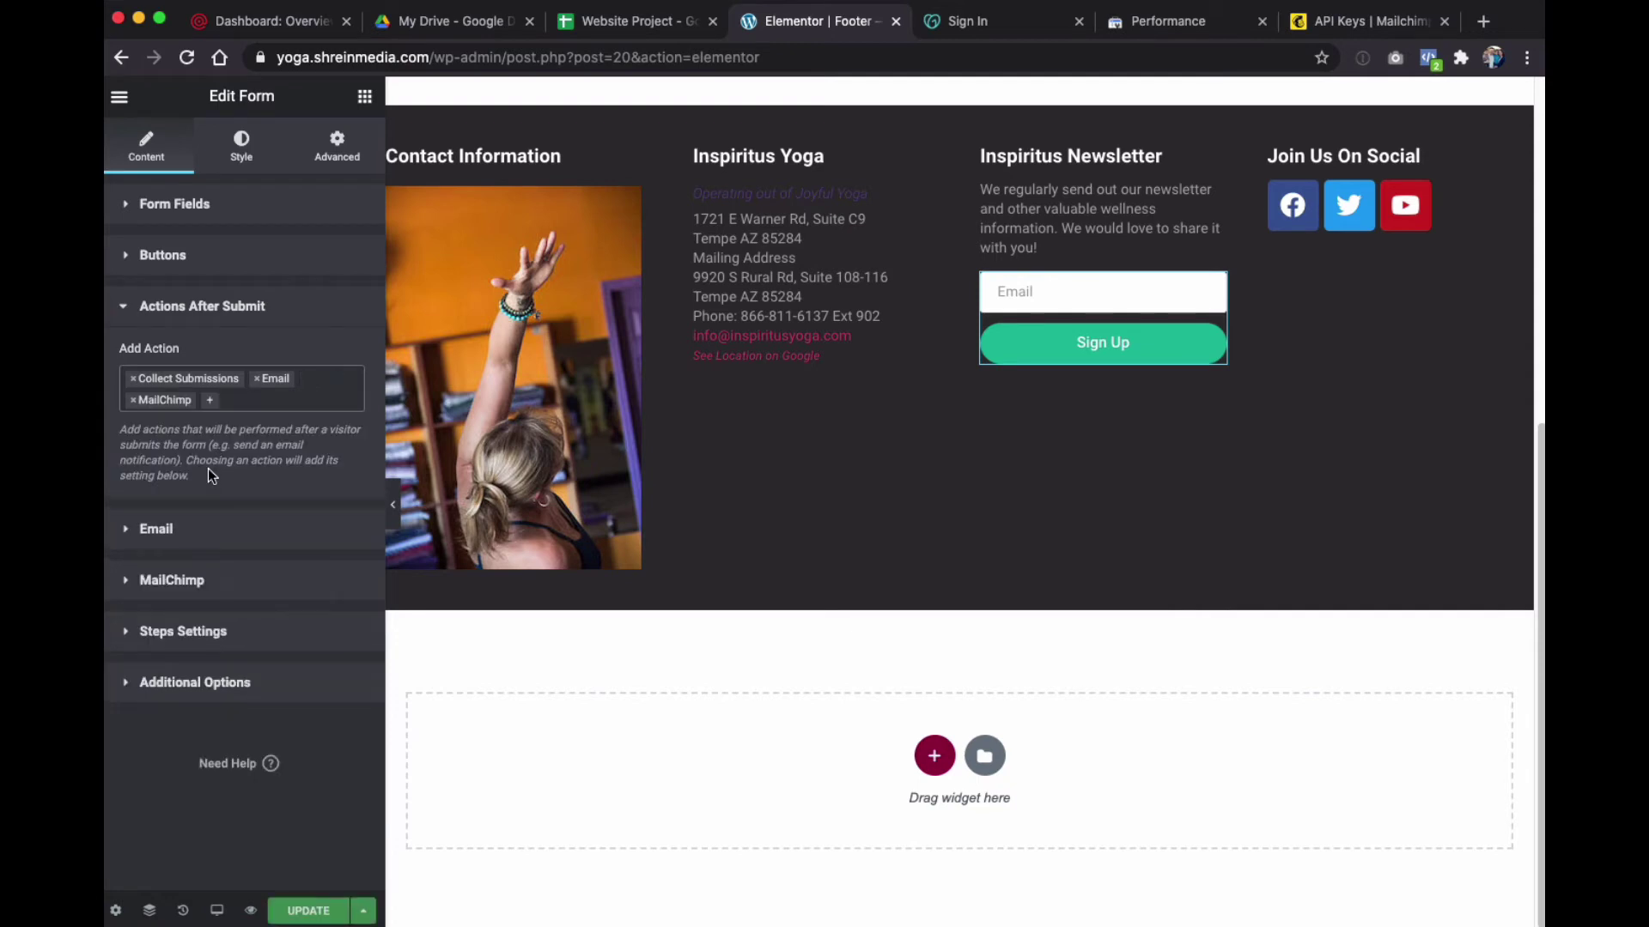
Point the form's MailChimp action at the Webinars audience
click(210, 581)
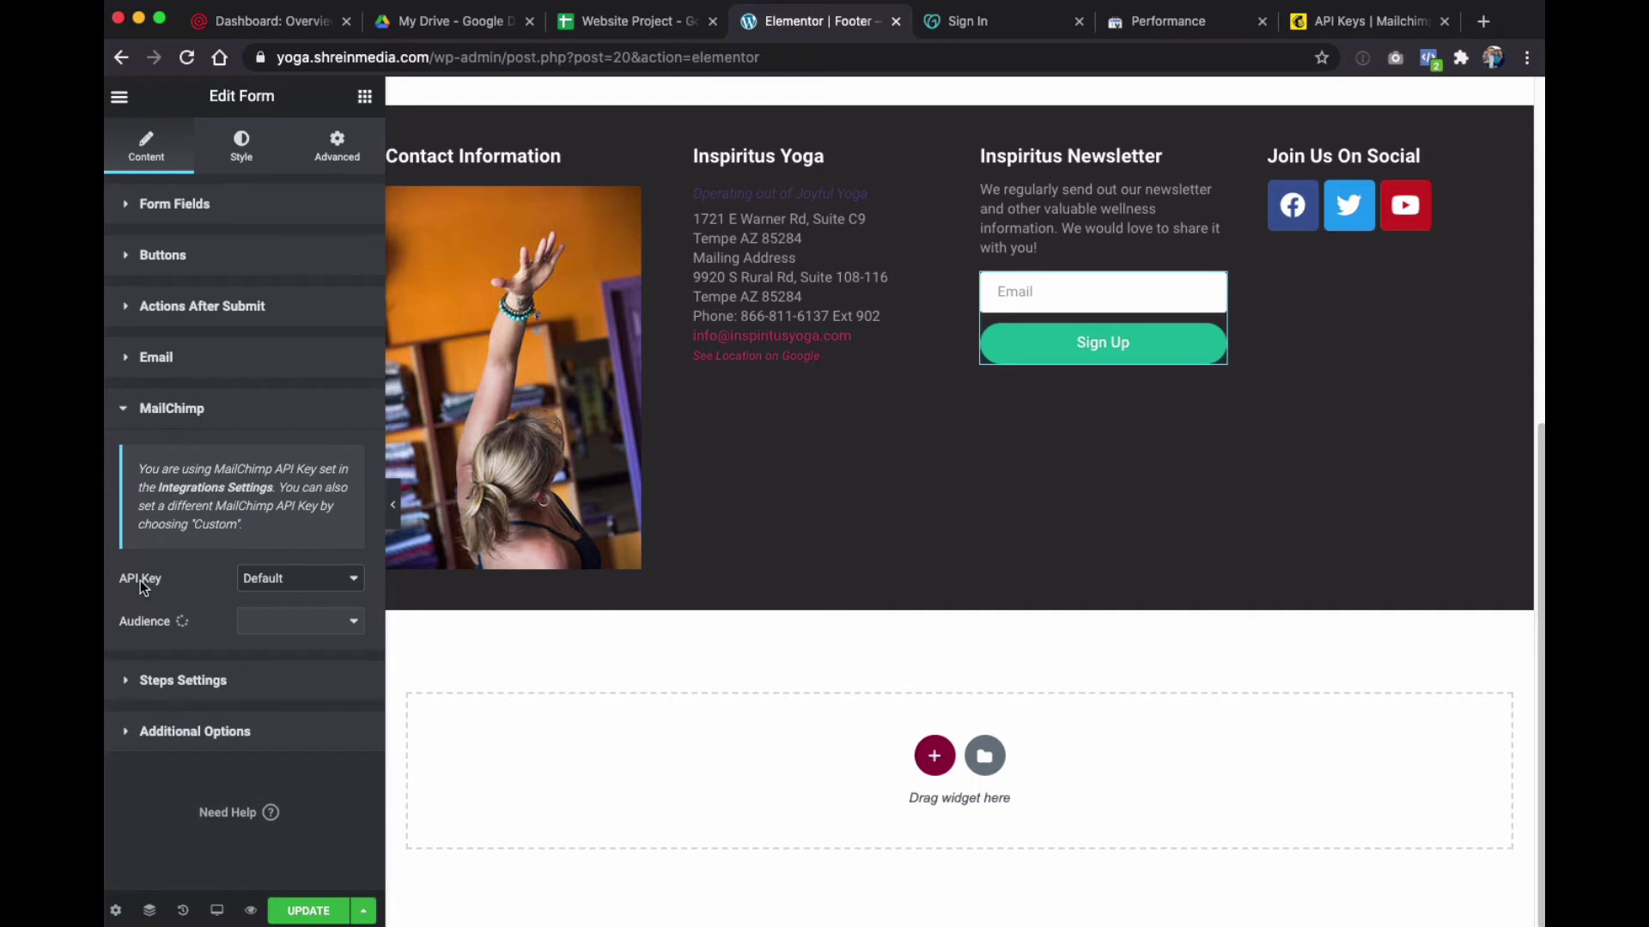
click(305, 627)
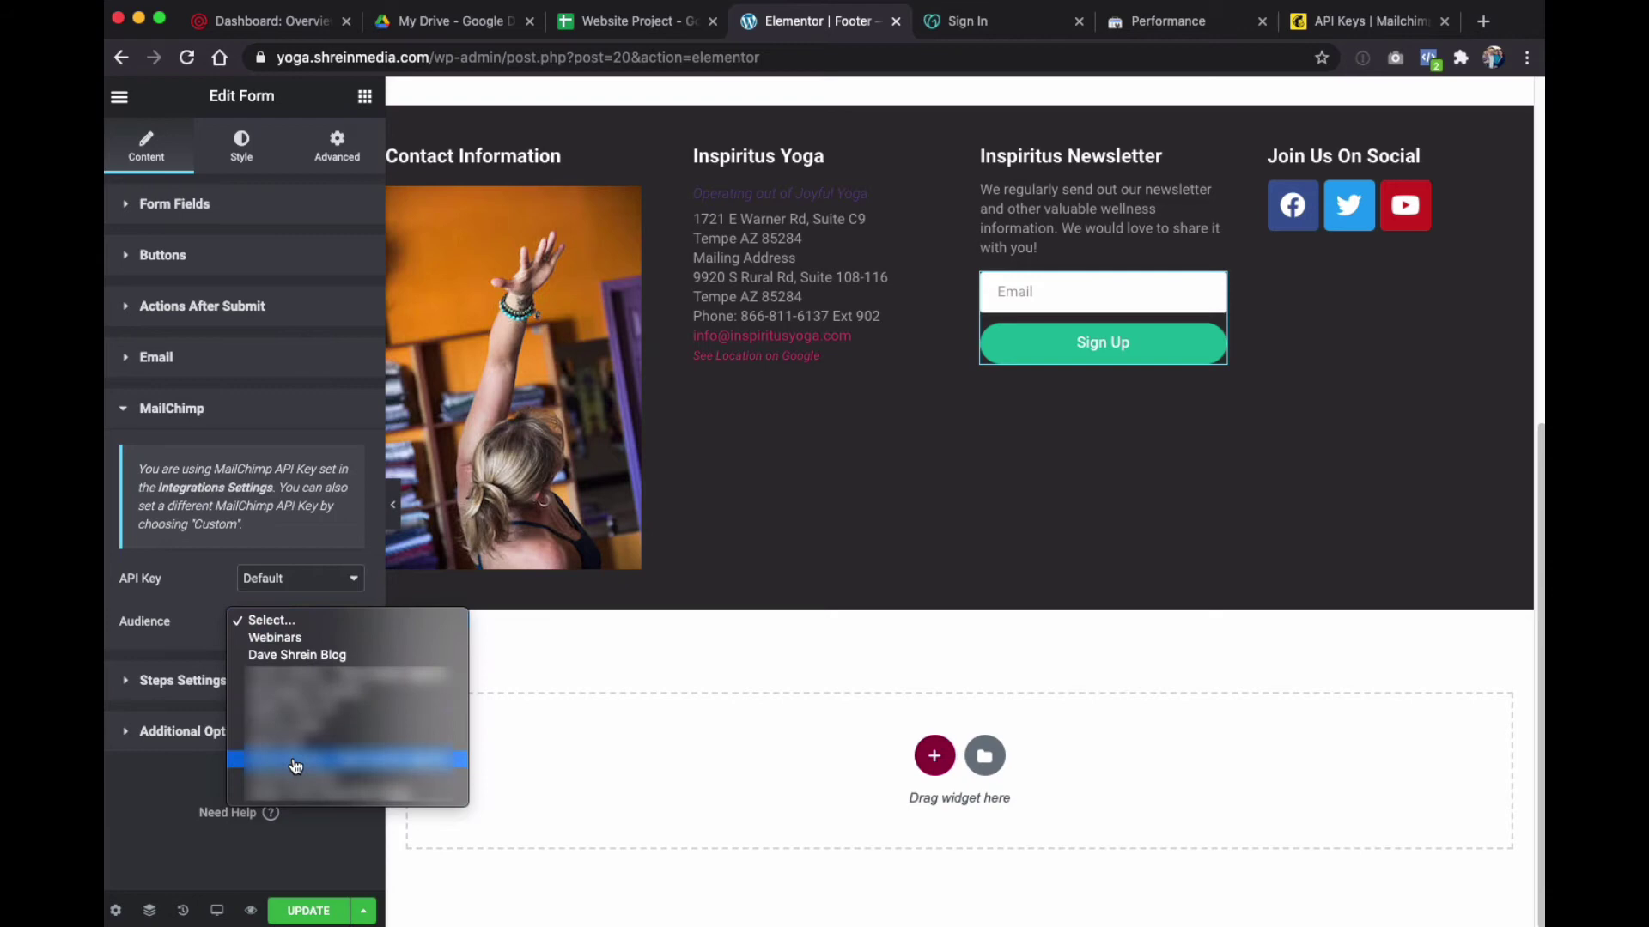
click(277, 638)
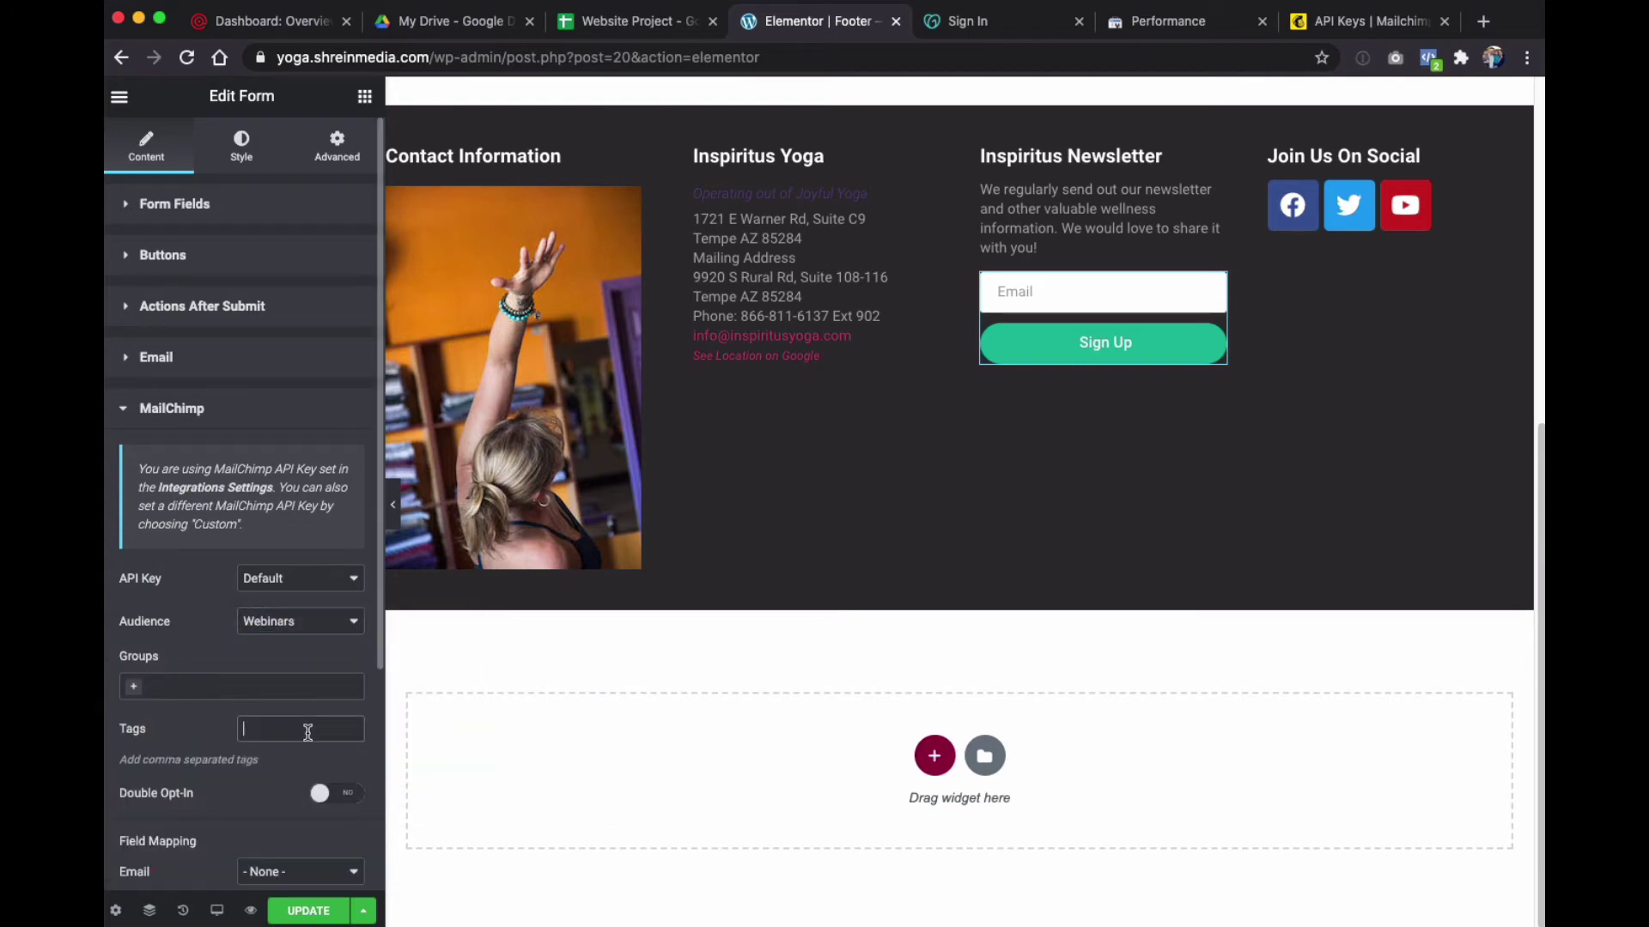
Map the Mailchimp Email field to the form's Email, leaving First Name unchanged
scroll(192, 737, down, 1)
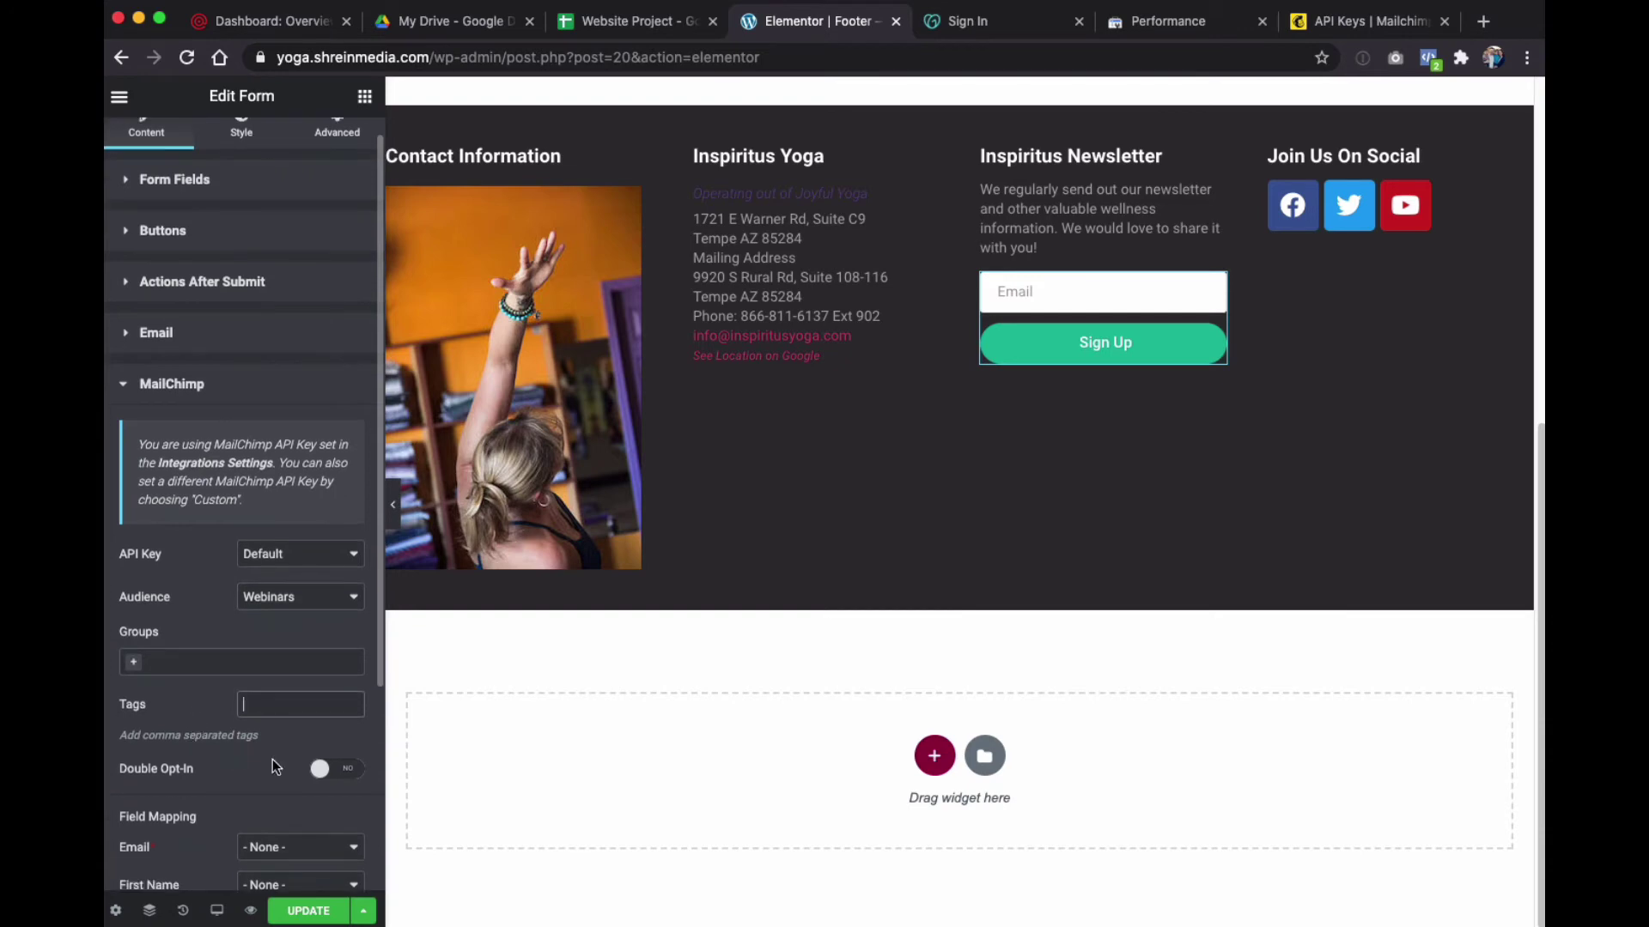
scroll(328, 761, down, 3)
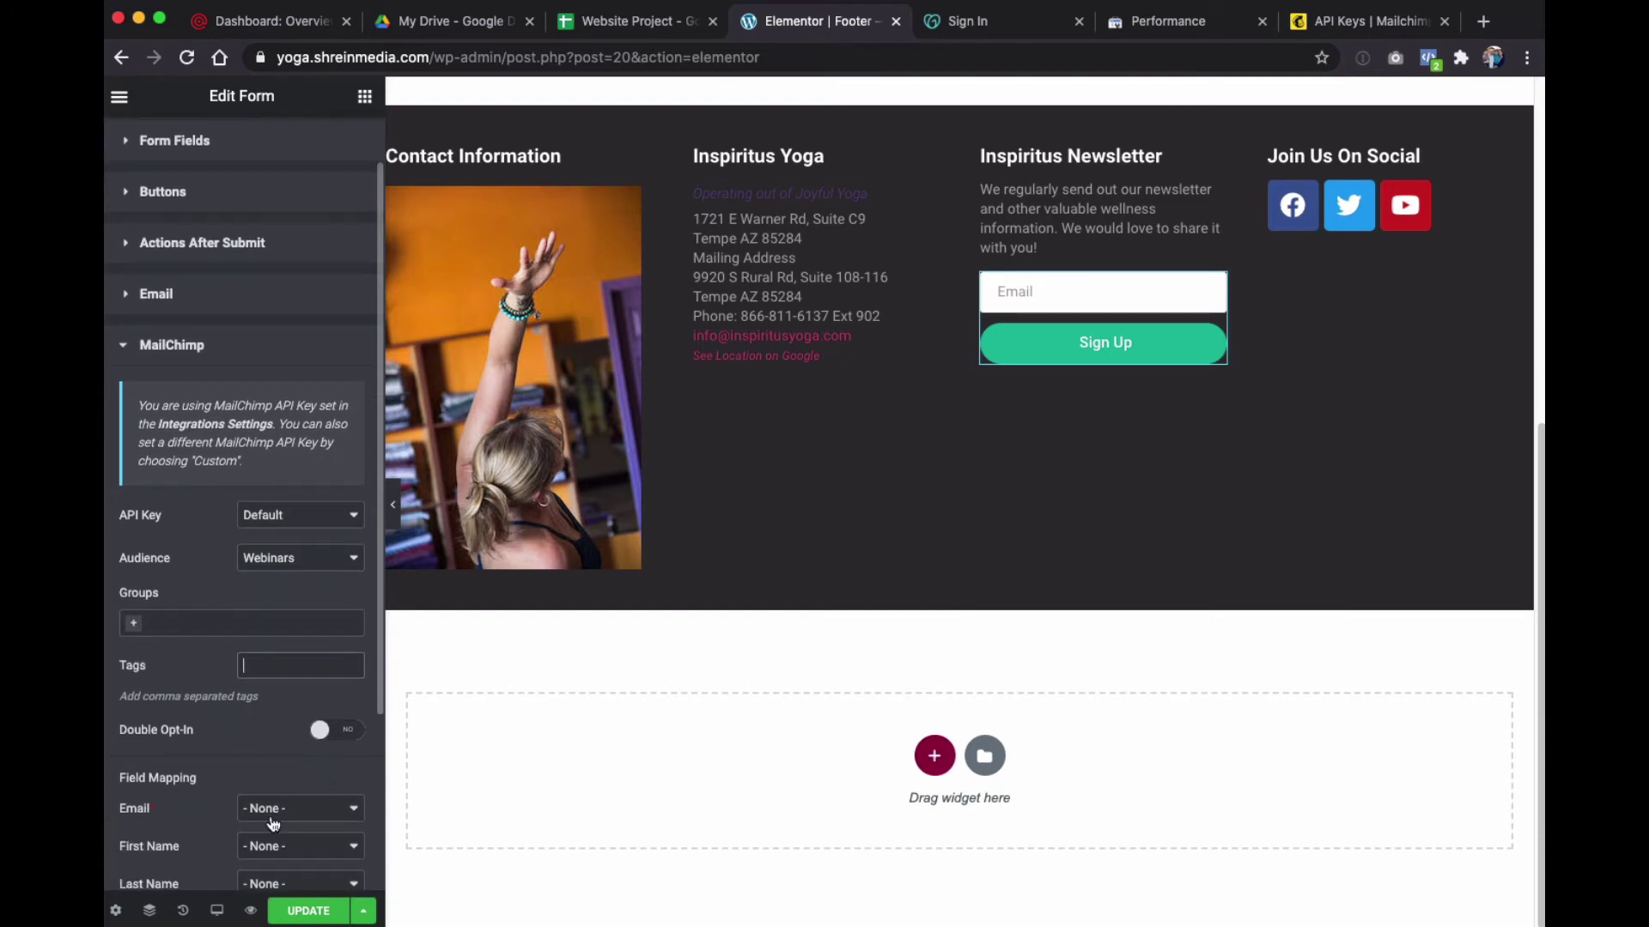
scroll(173, 779, down, 4)
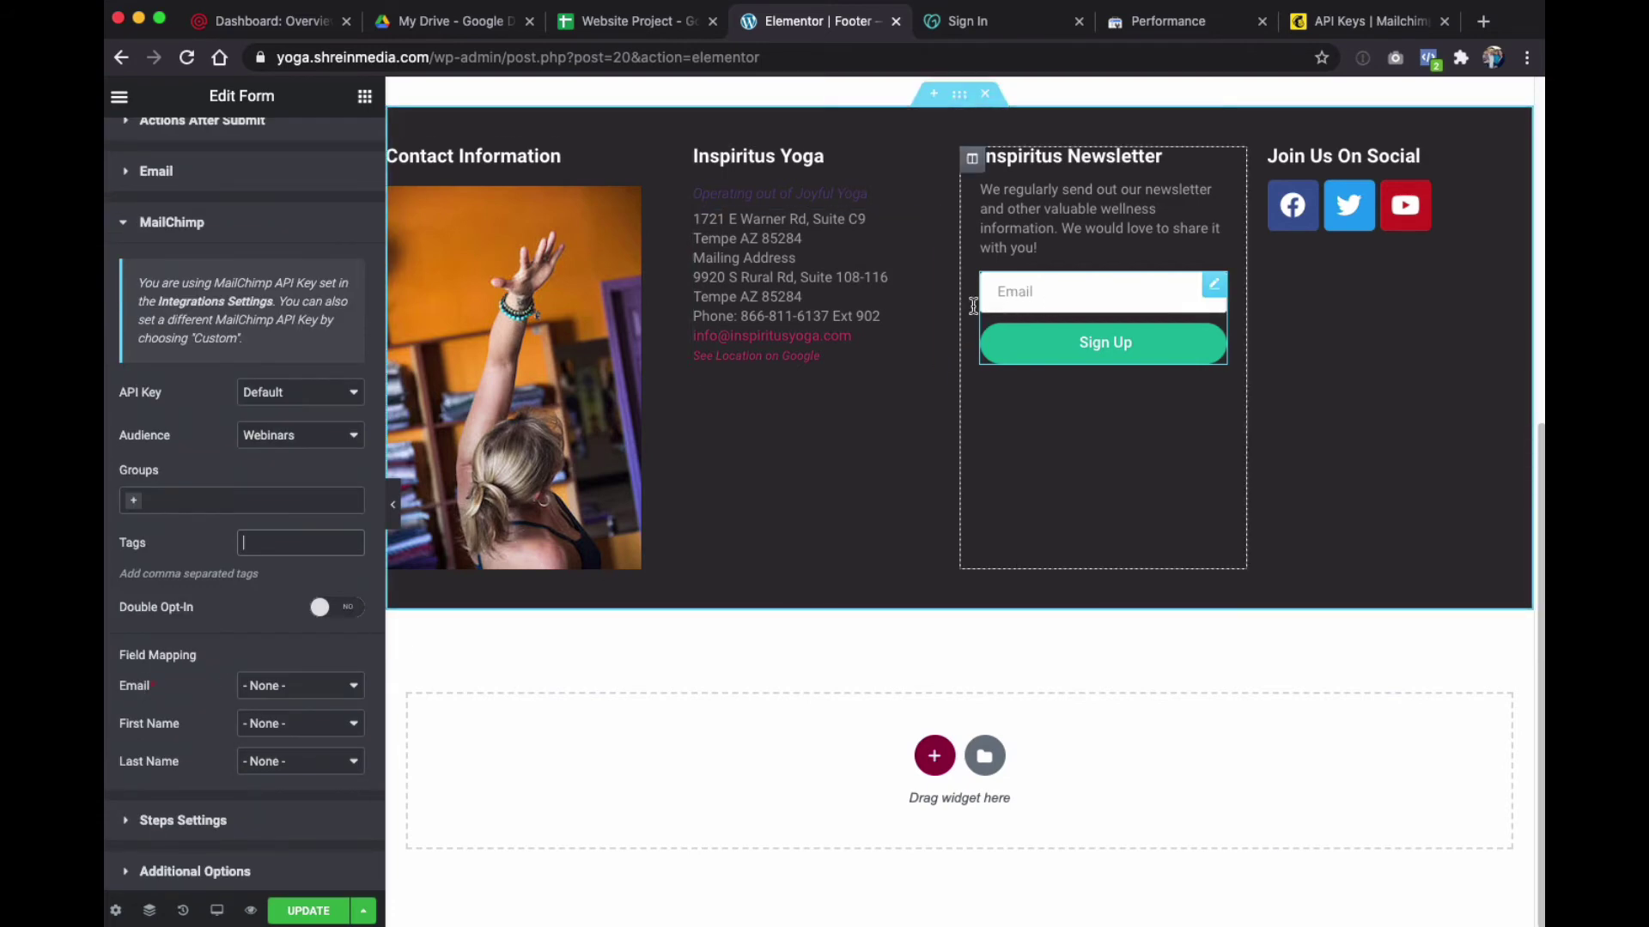
click(280, 693)
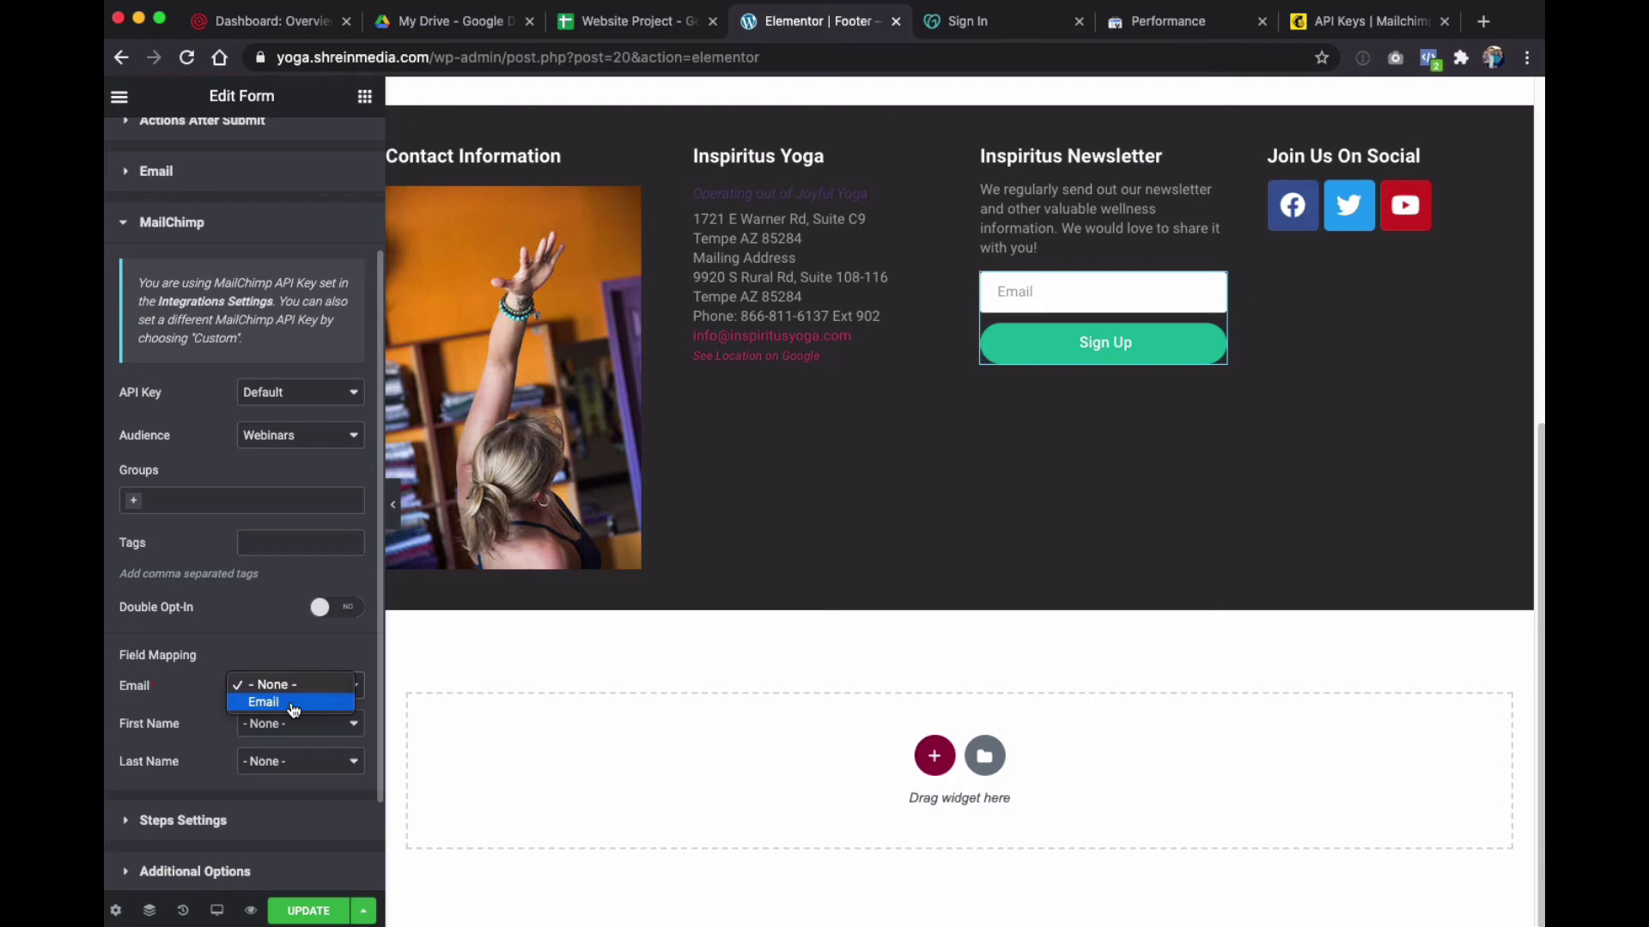
click(293, 703)
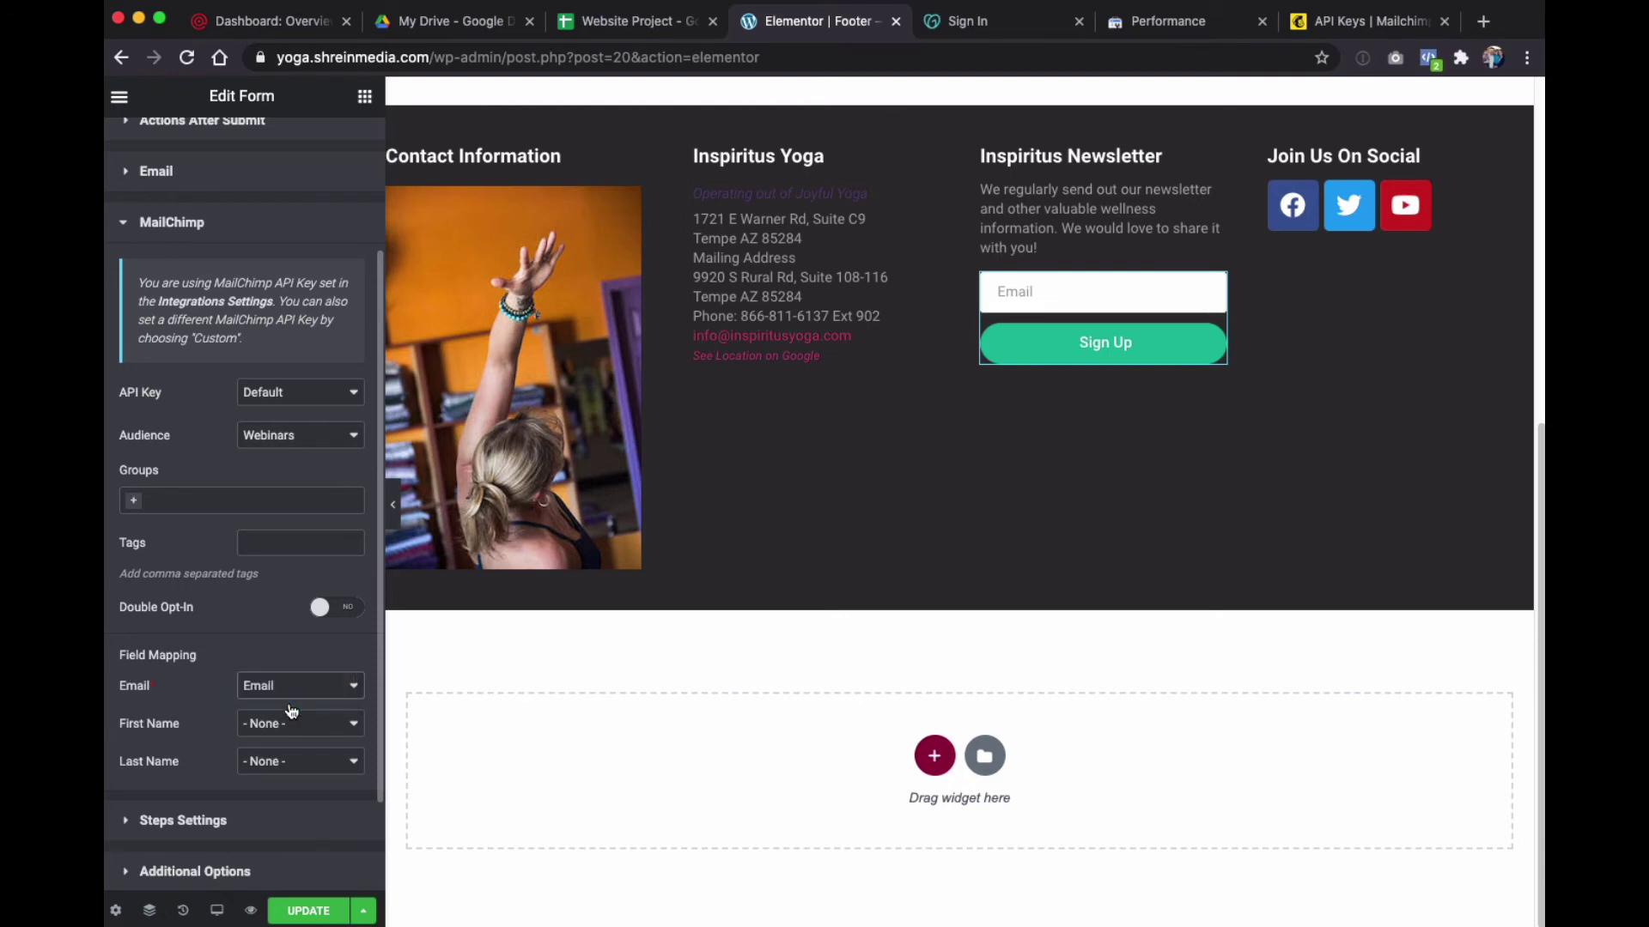
click(291, 737)
click(166, 726)
click(140, 690)
click(247, 687)
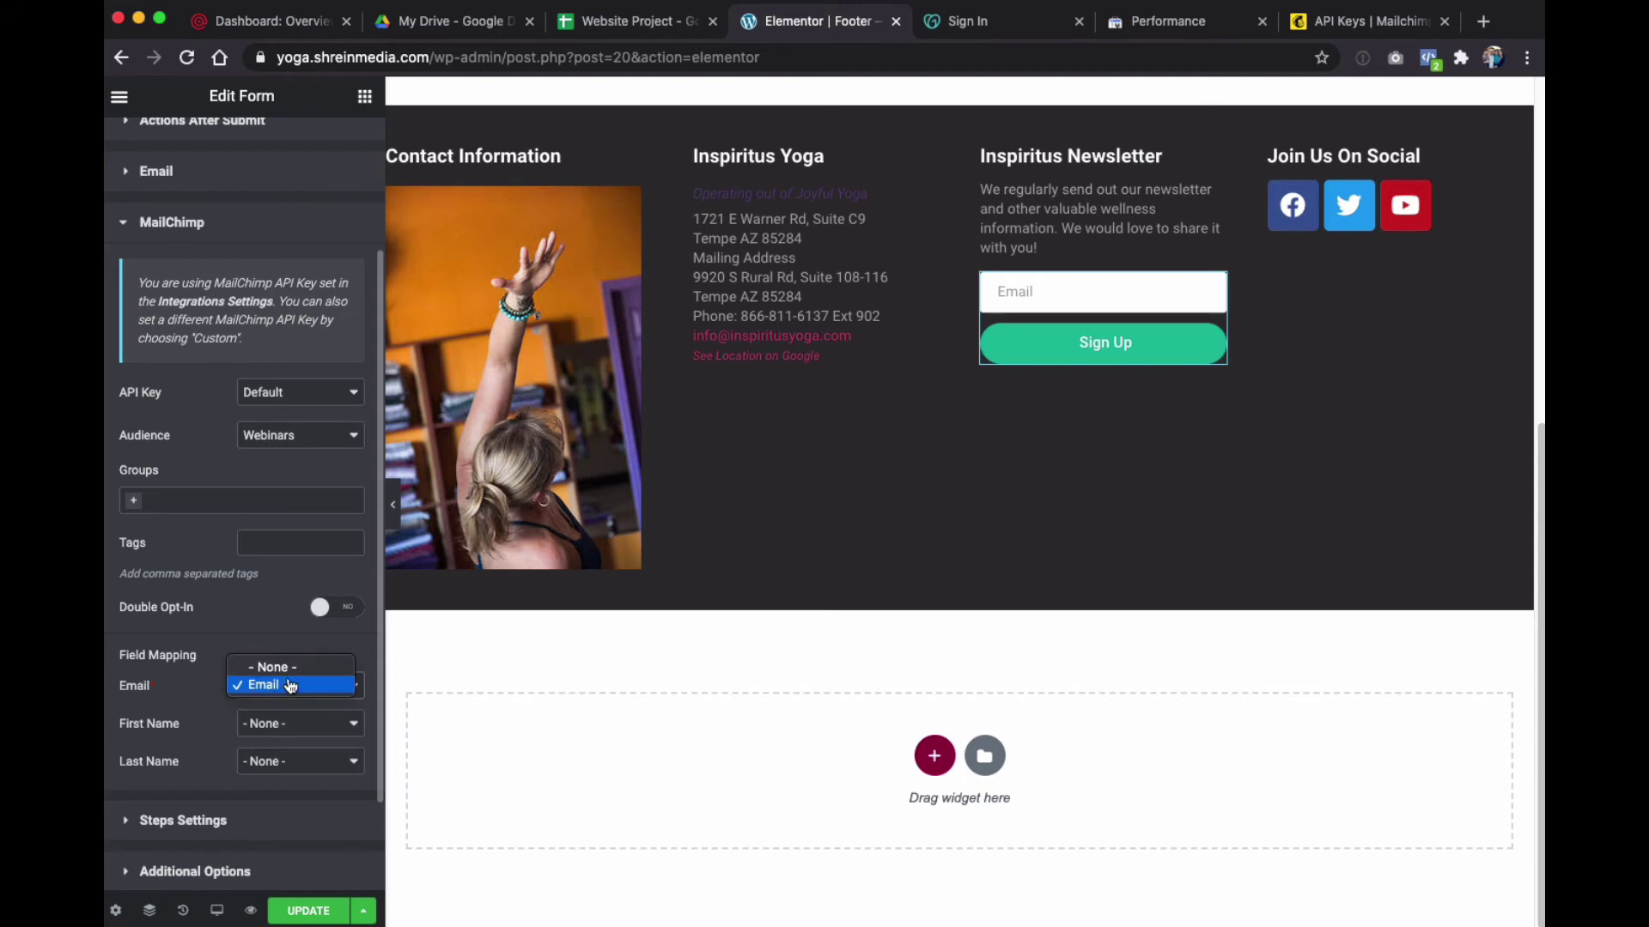
click(230, 684)
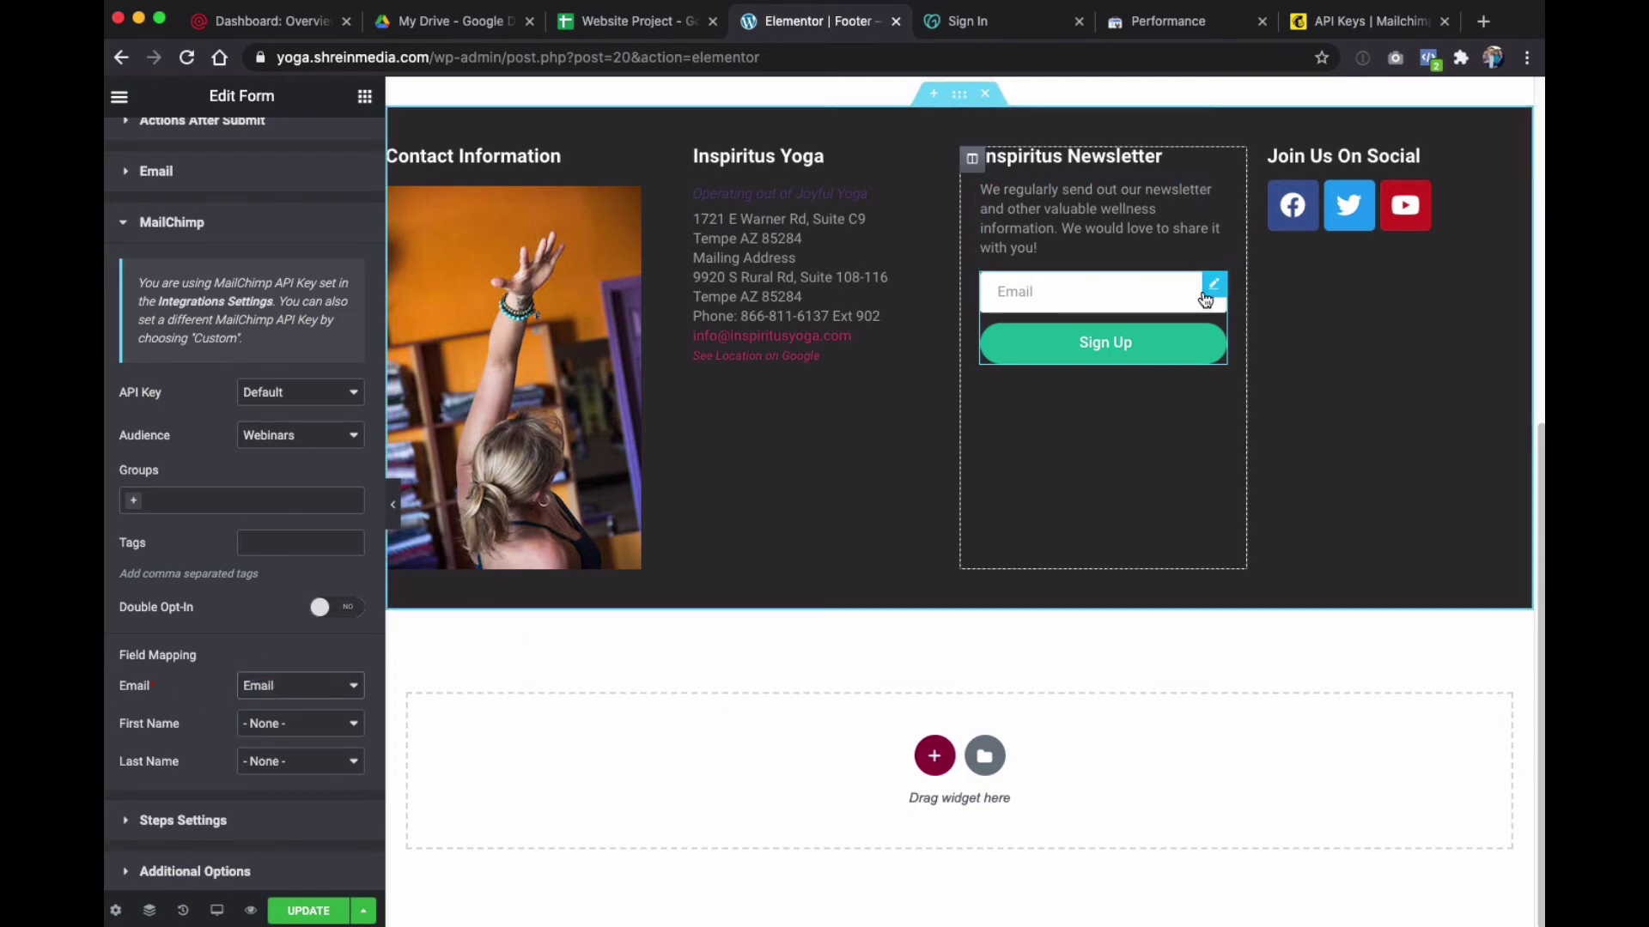
Add a Text field labelled Name with placeholder Name and move it above Email
scroll(203, 341, up, 5)
click(211, 204)
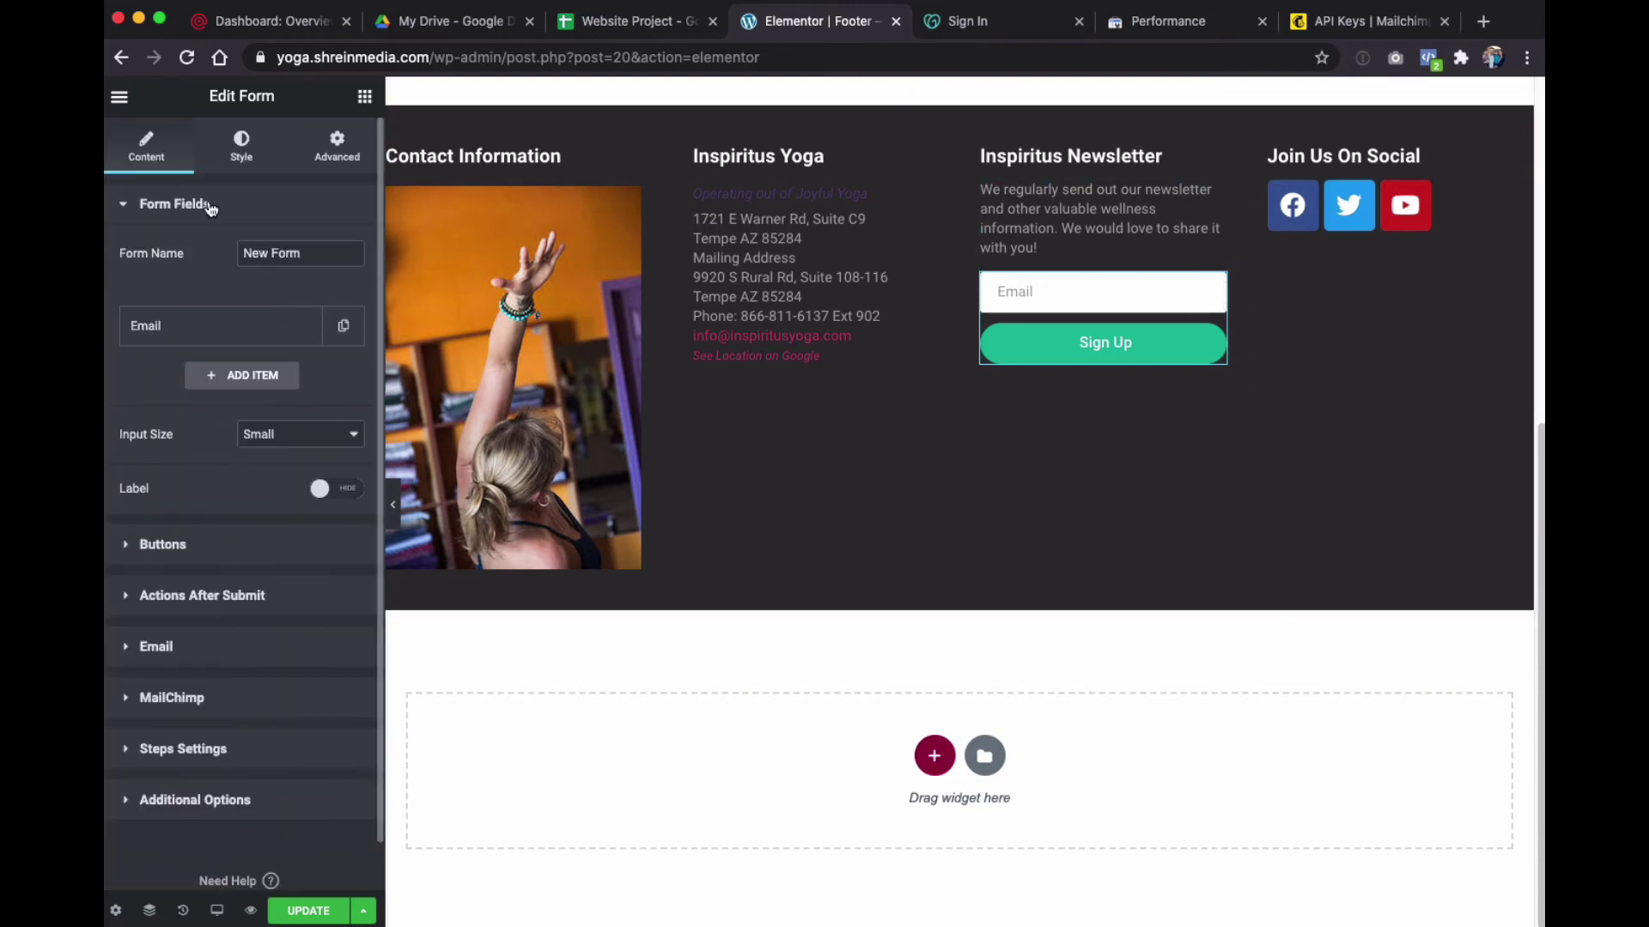
click(214, 375)
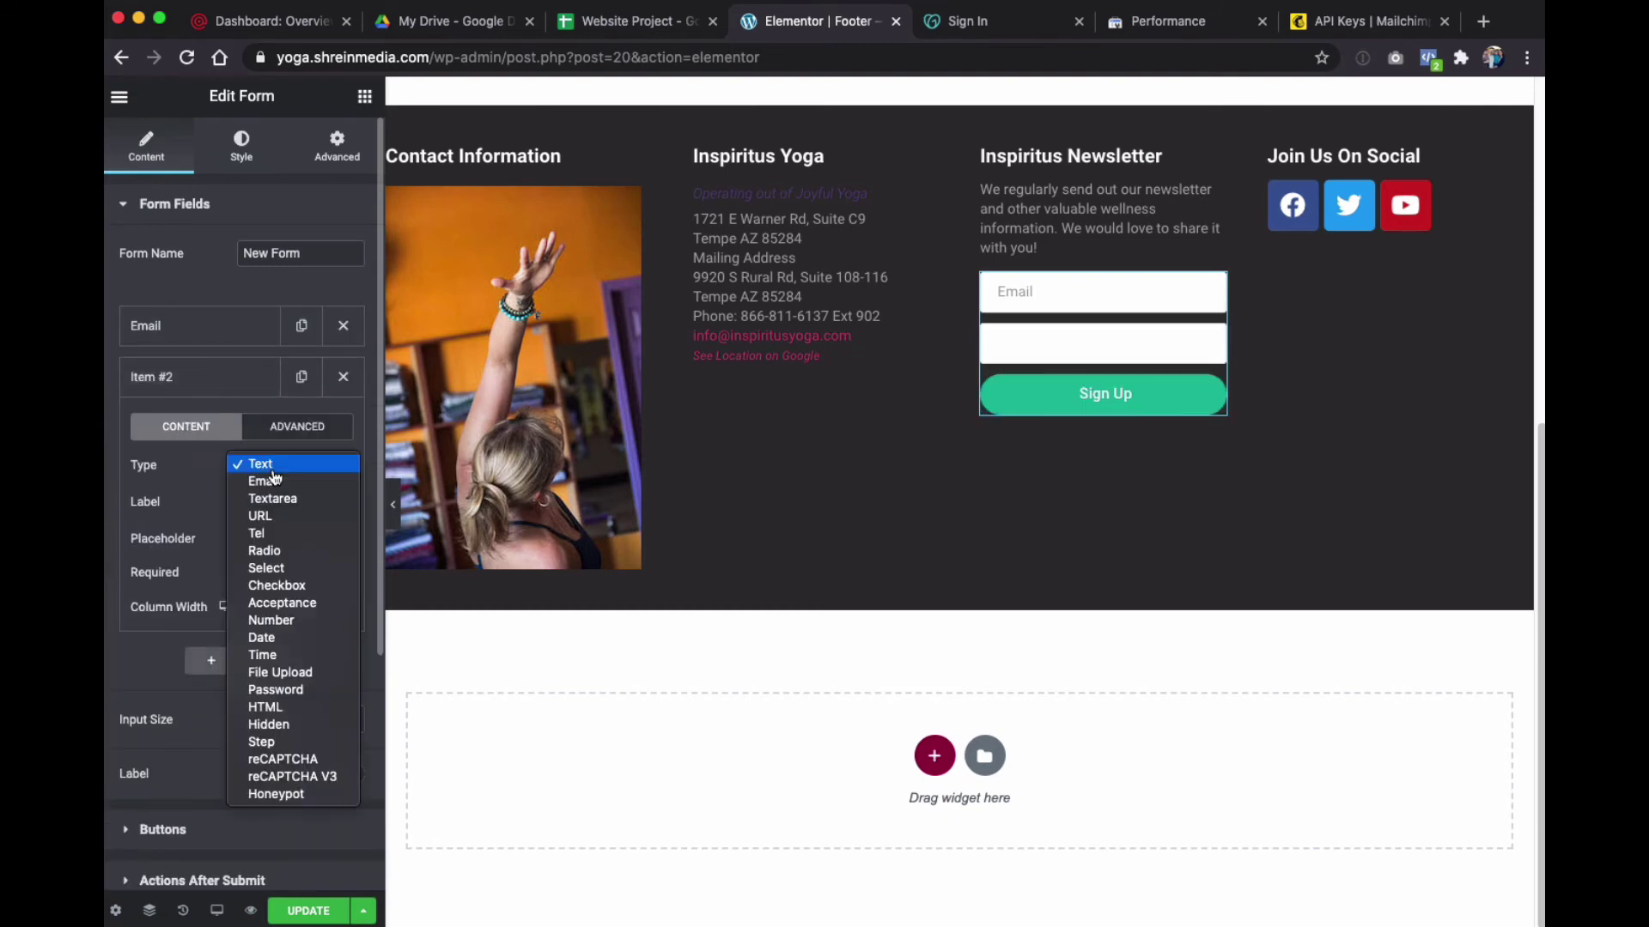
click(271, 470)
key(Escape)
click(279, 492)
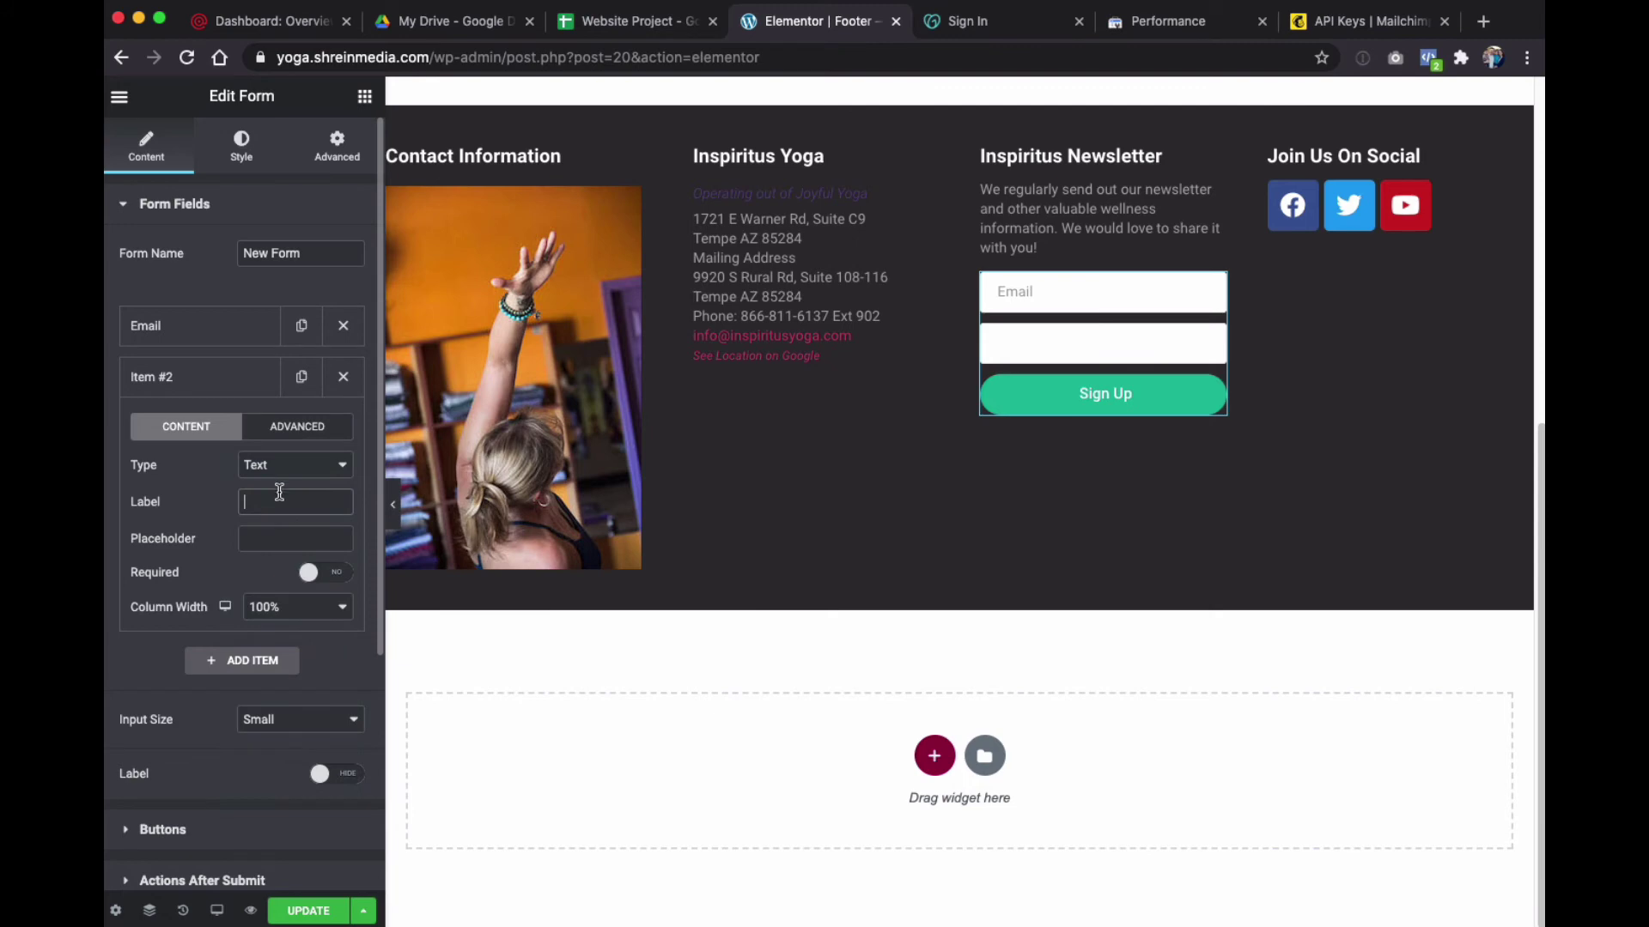
text(Name)
key(Tab)
text(Name)
click(210, 380)
drag(209, 380, 214, 323)
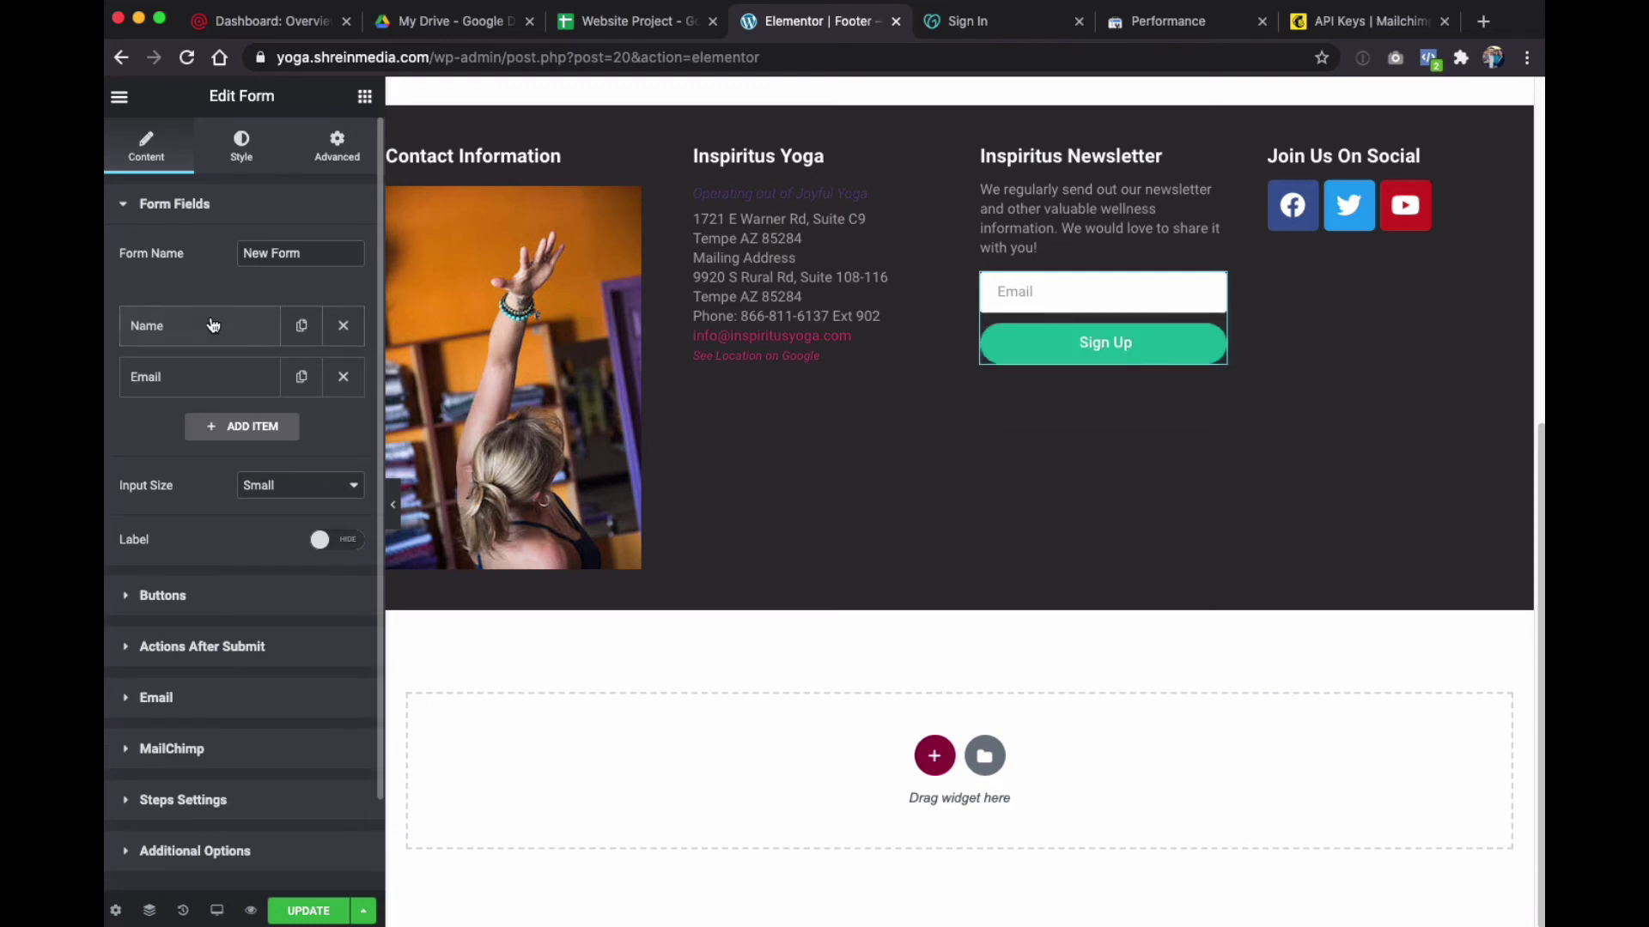
Map MailChimp's First Name to the form's Name field
scroll(243, 632, down, 2)
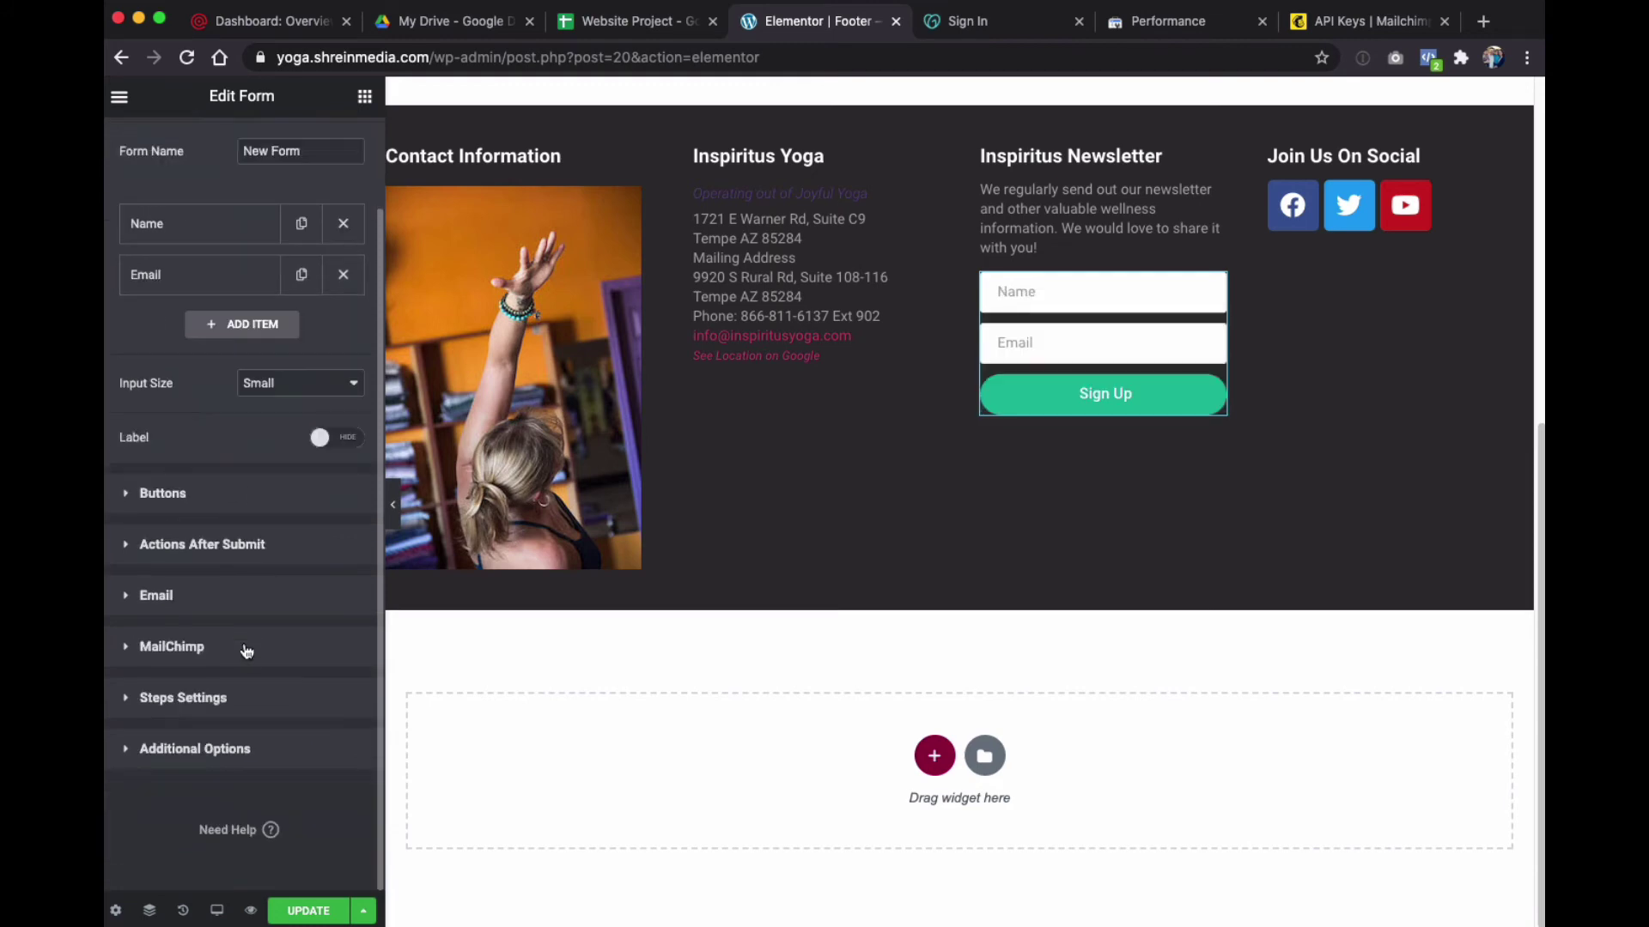
click(166, 651)
scroll(179, 637, down, 4)
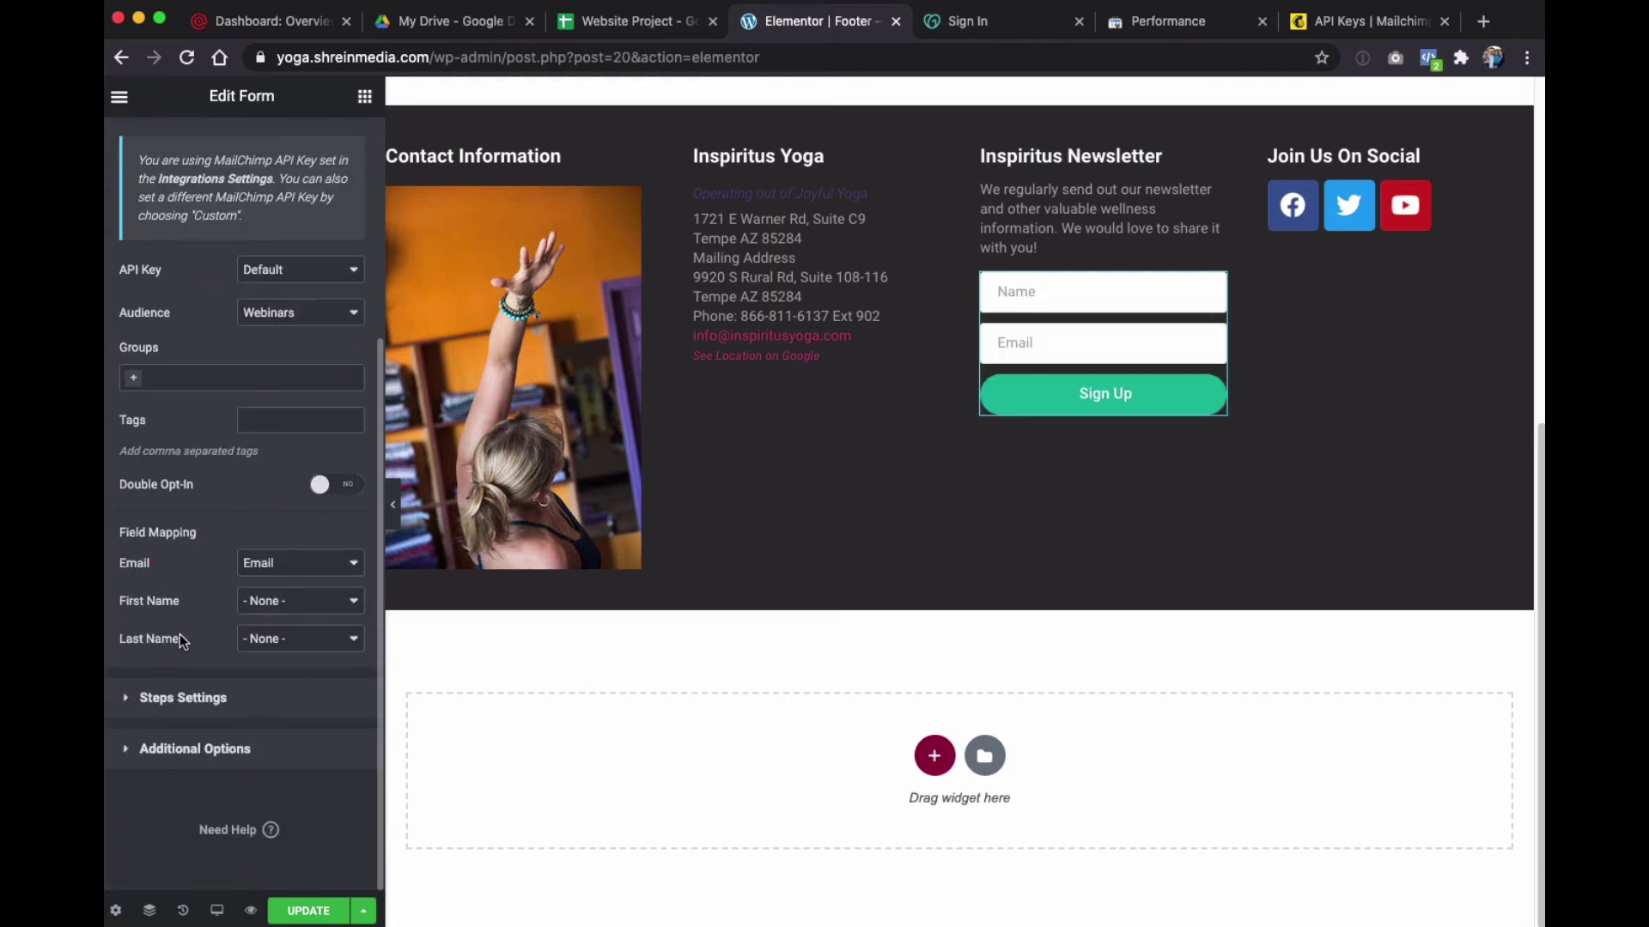
click(286, 618)
click(326, 613)
scroll(197, 487, up, 3)
scroll(197, 479, up, 1)
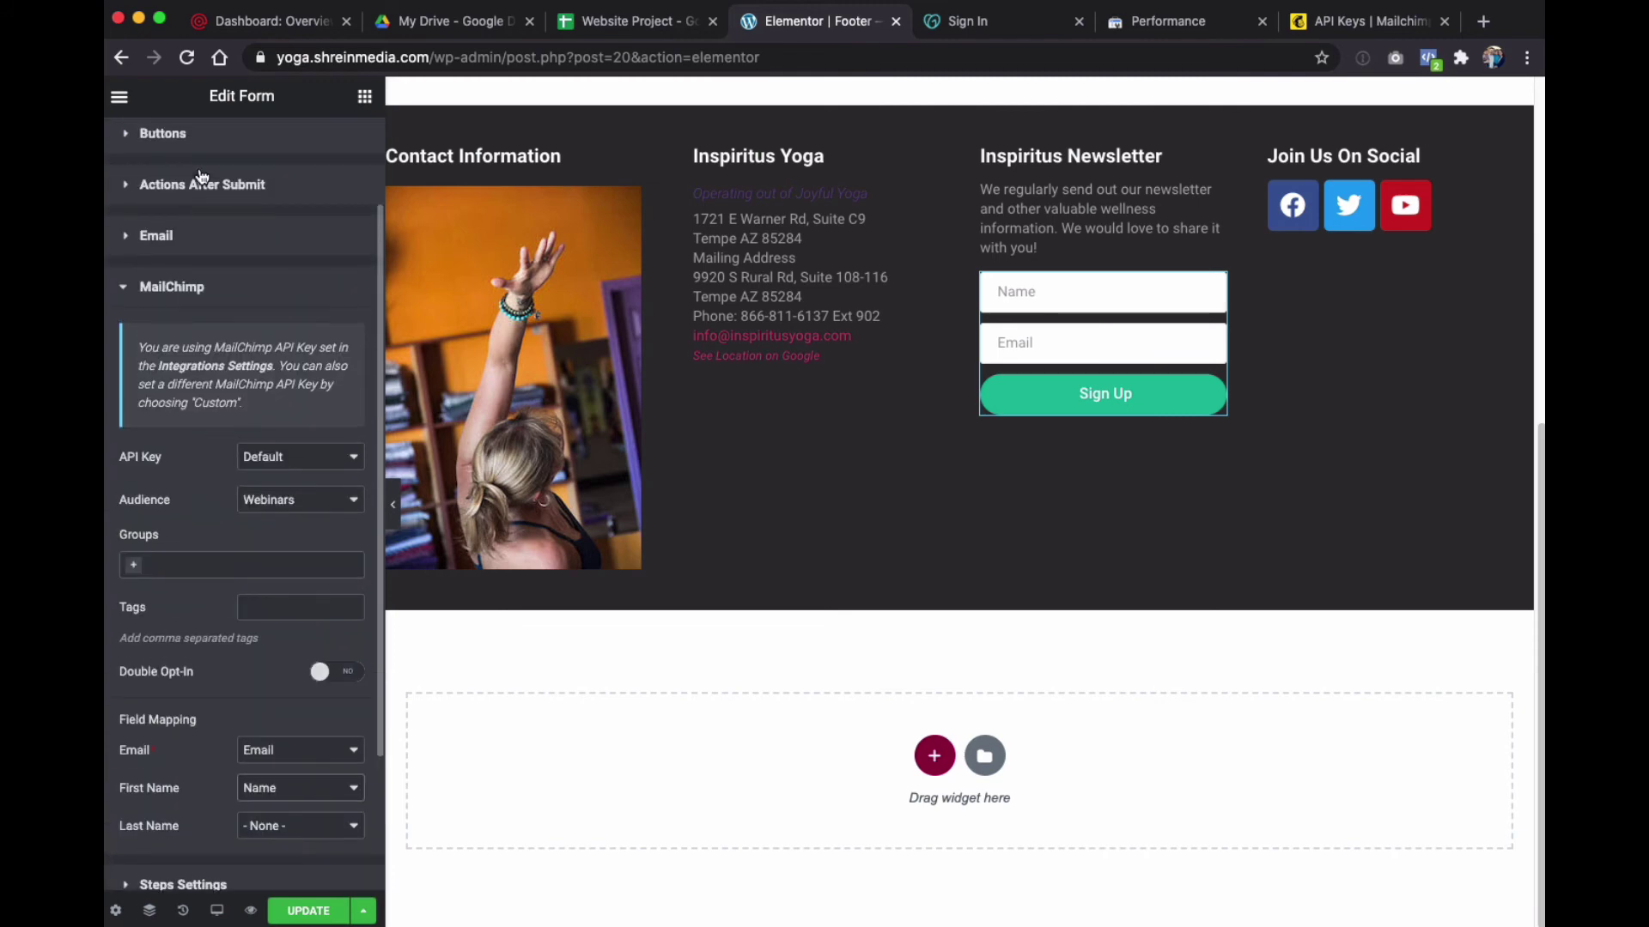
Add Redirect to the form's Actions After Submit by searching 'red'
click(202, 177)
click(197, 391)
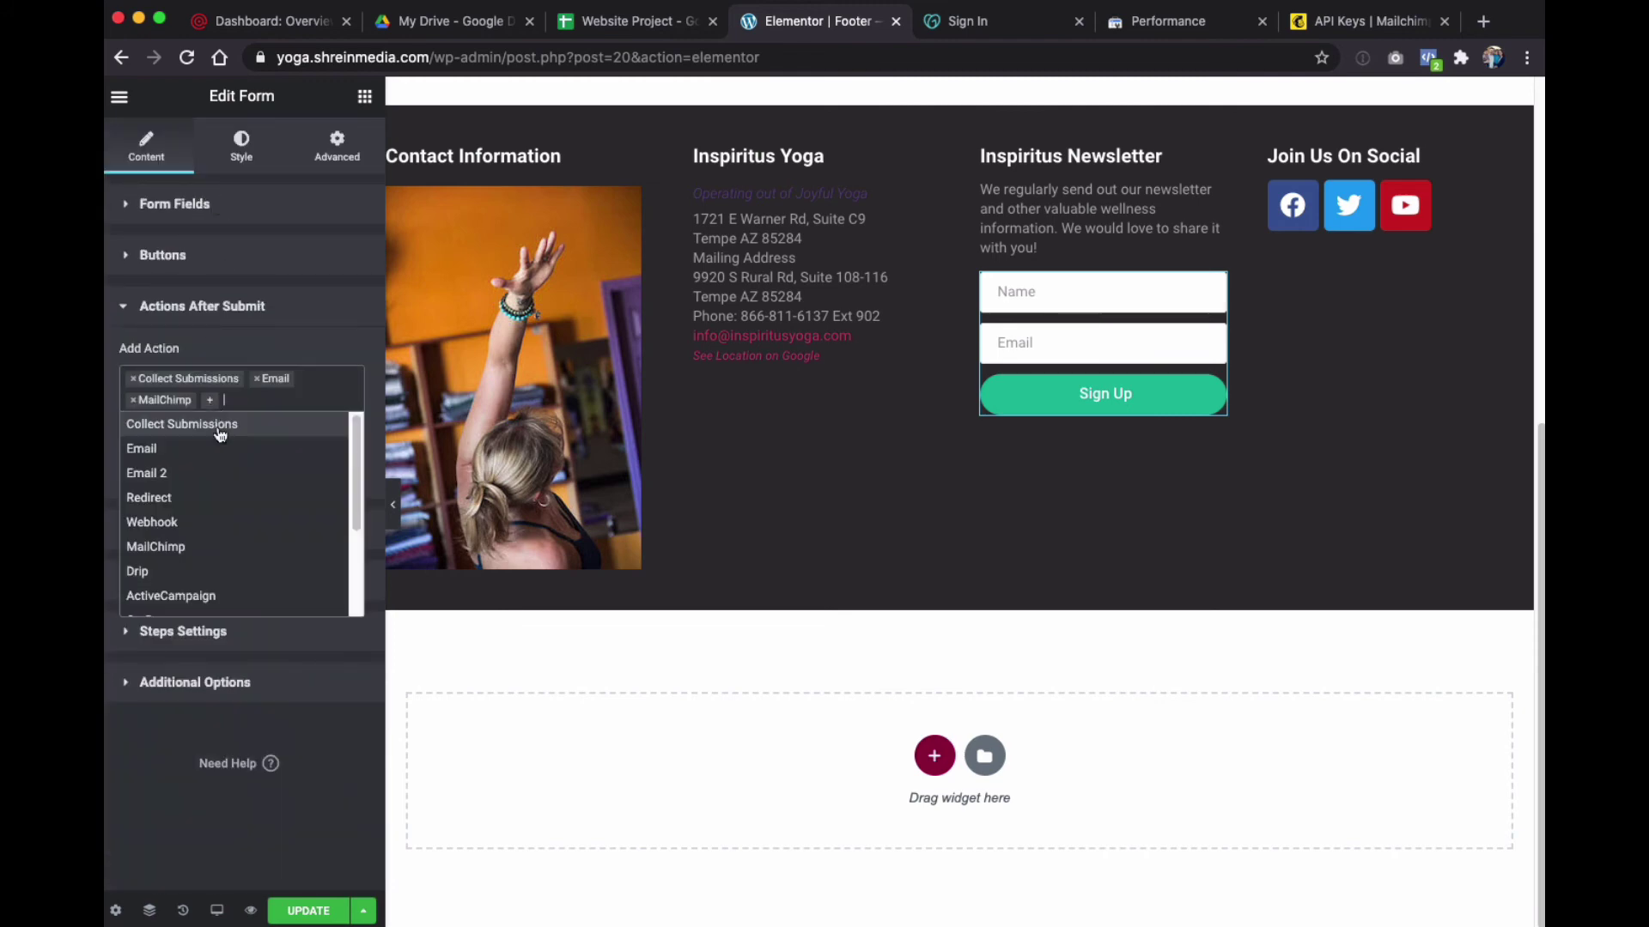
scroll(206, 472, down, 1)
scroll(189, 498, down, 1)
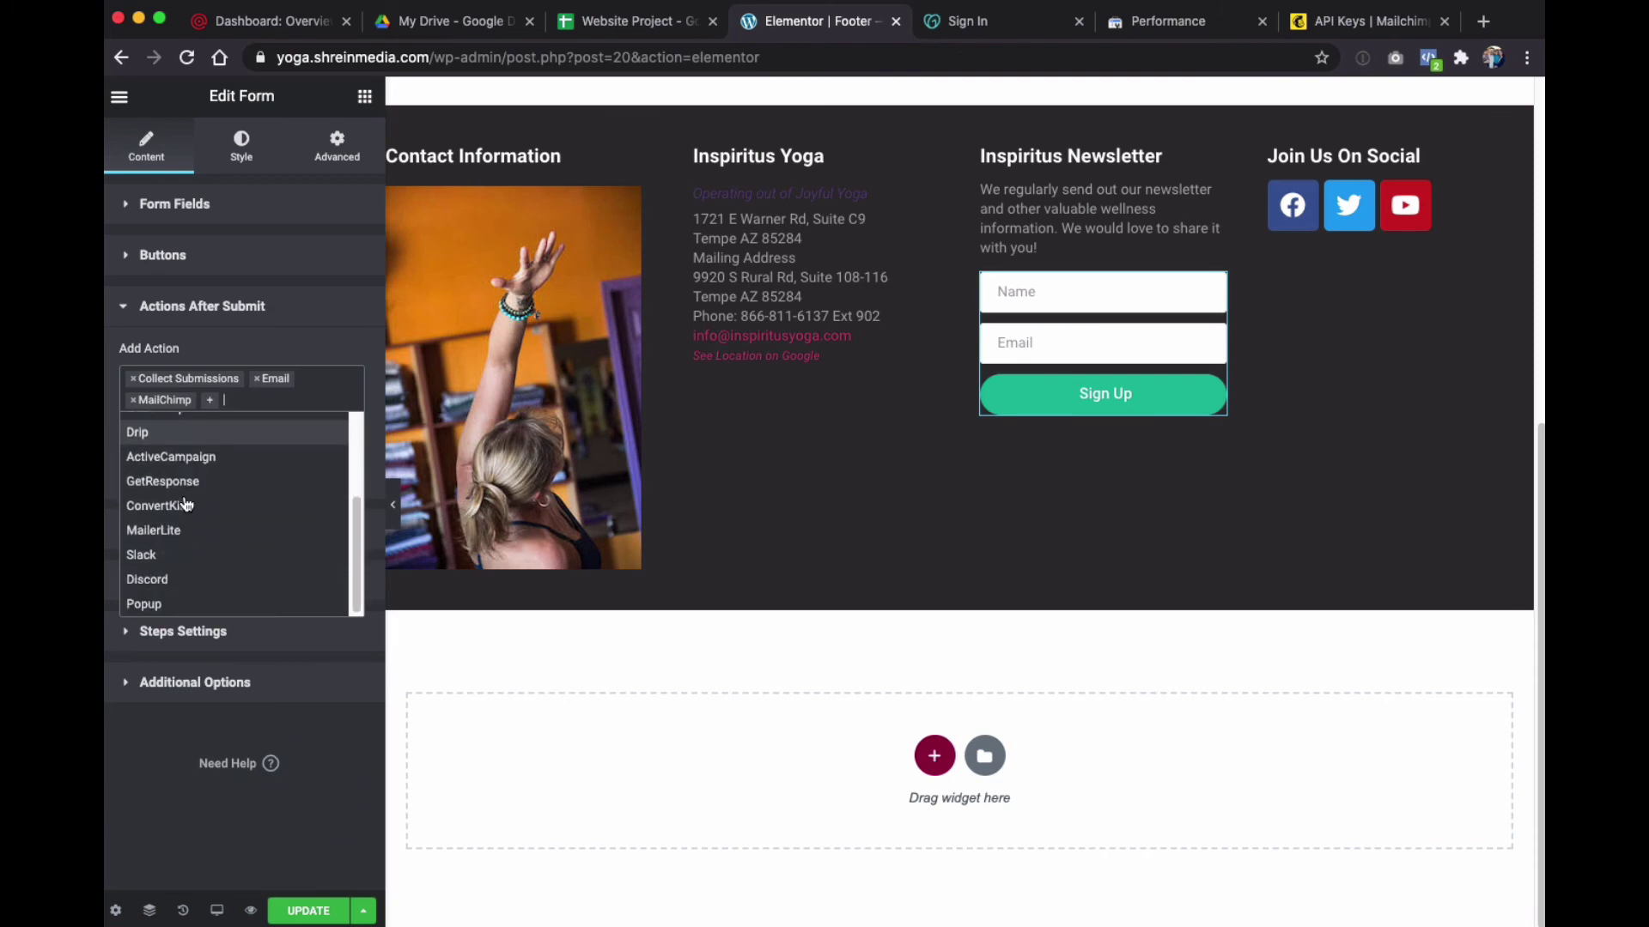
scroll(172, 506, up, 2)
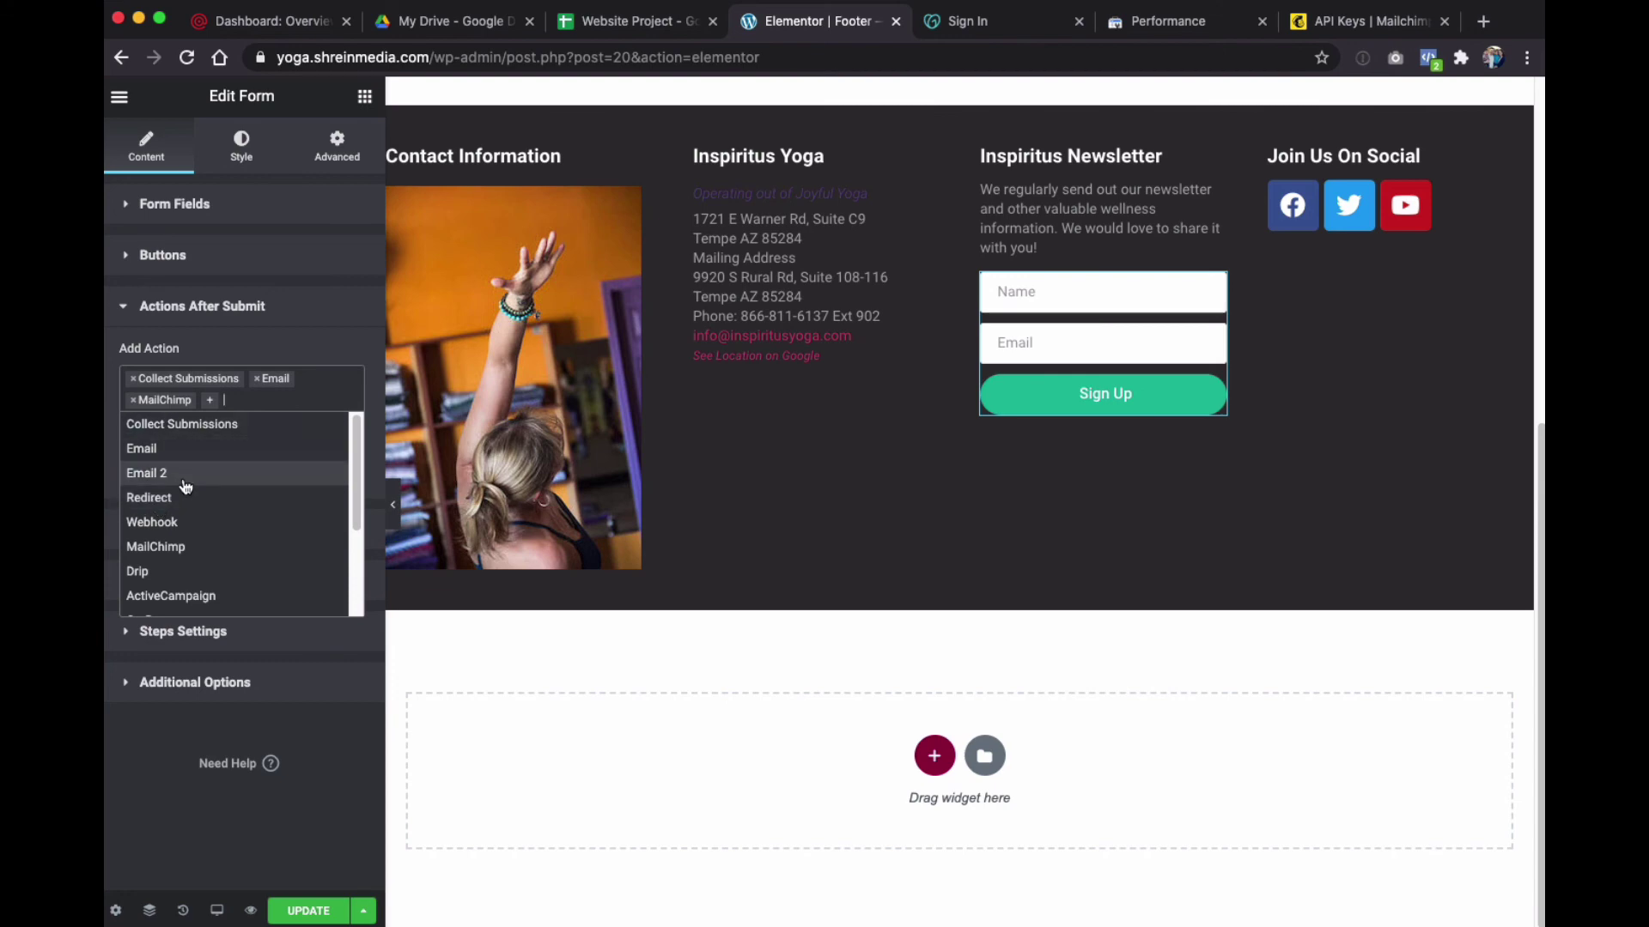
scroll(159, 516, down, 2)
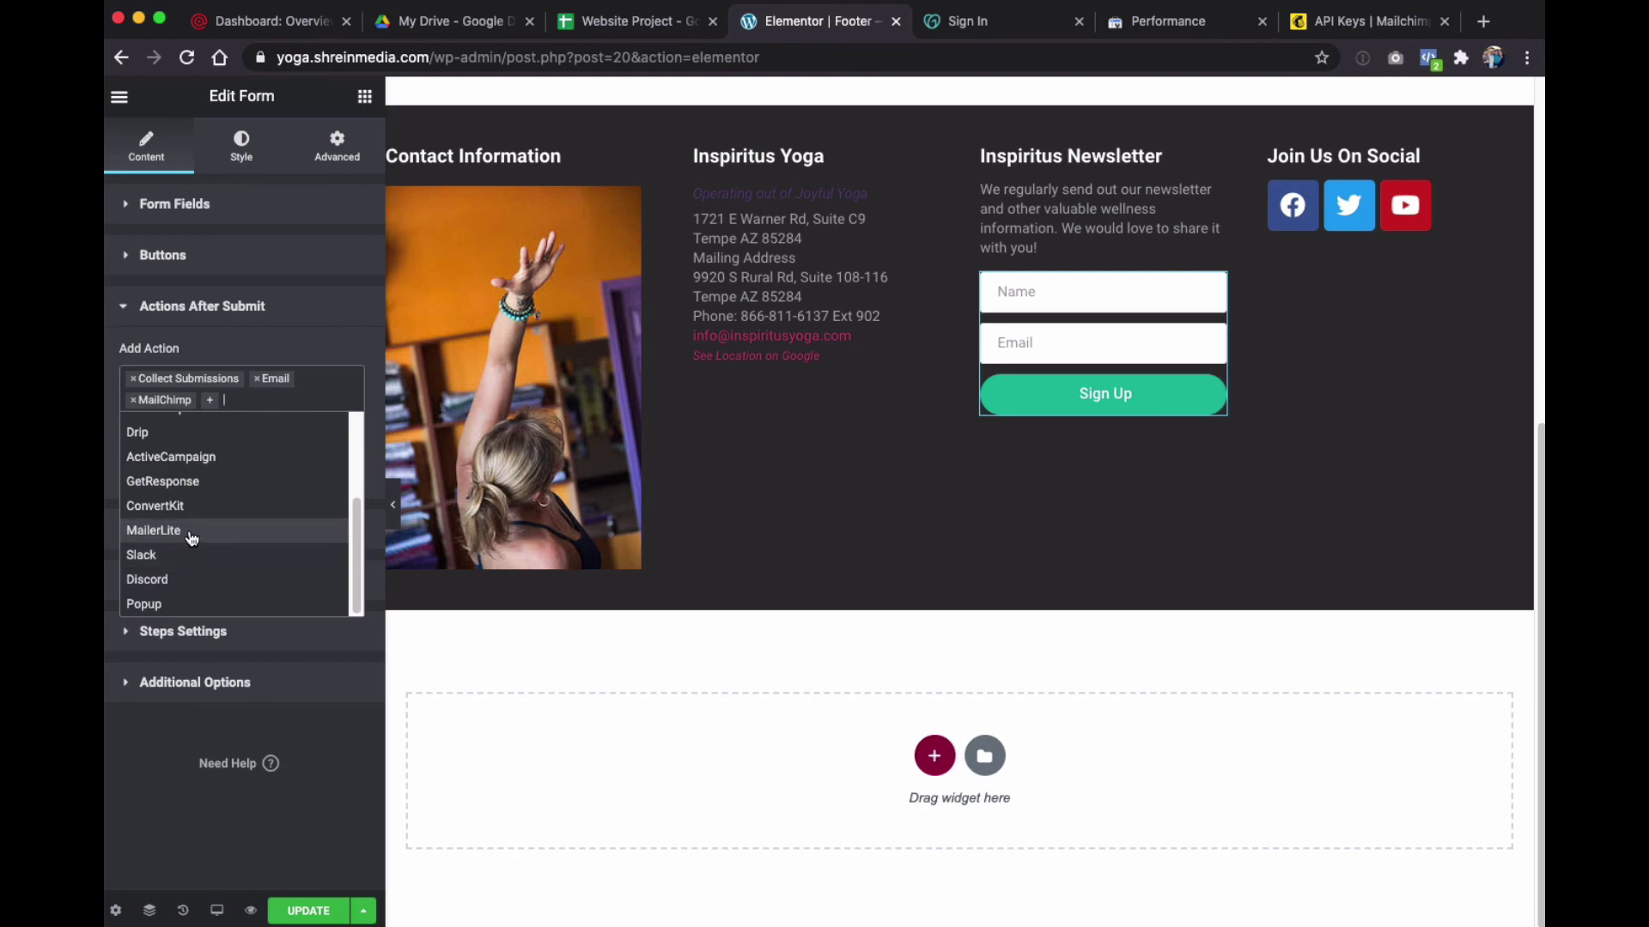
scroll(191, 538, up, 2)
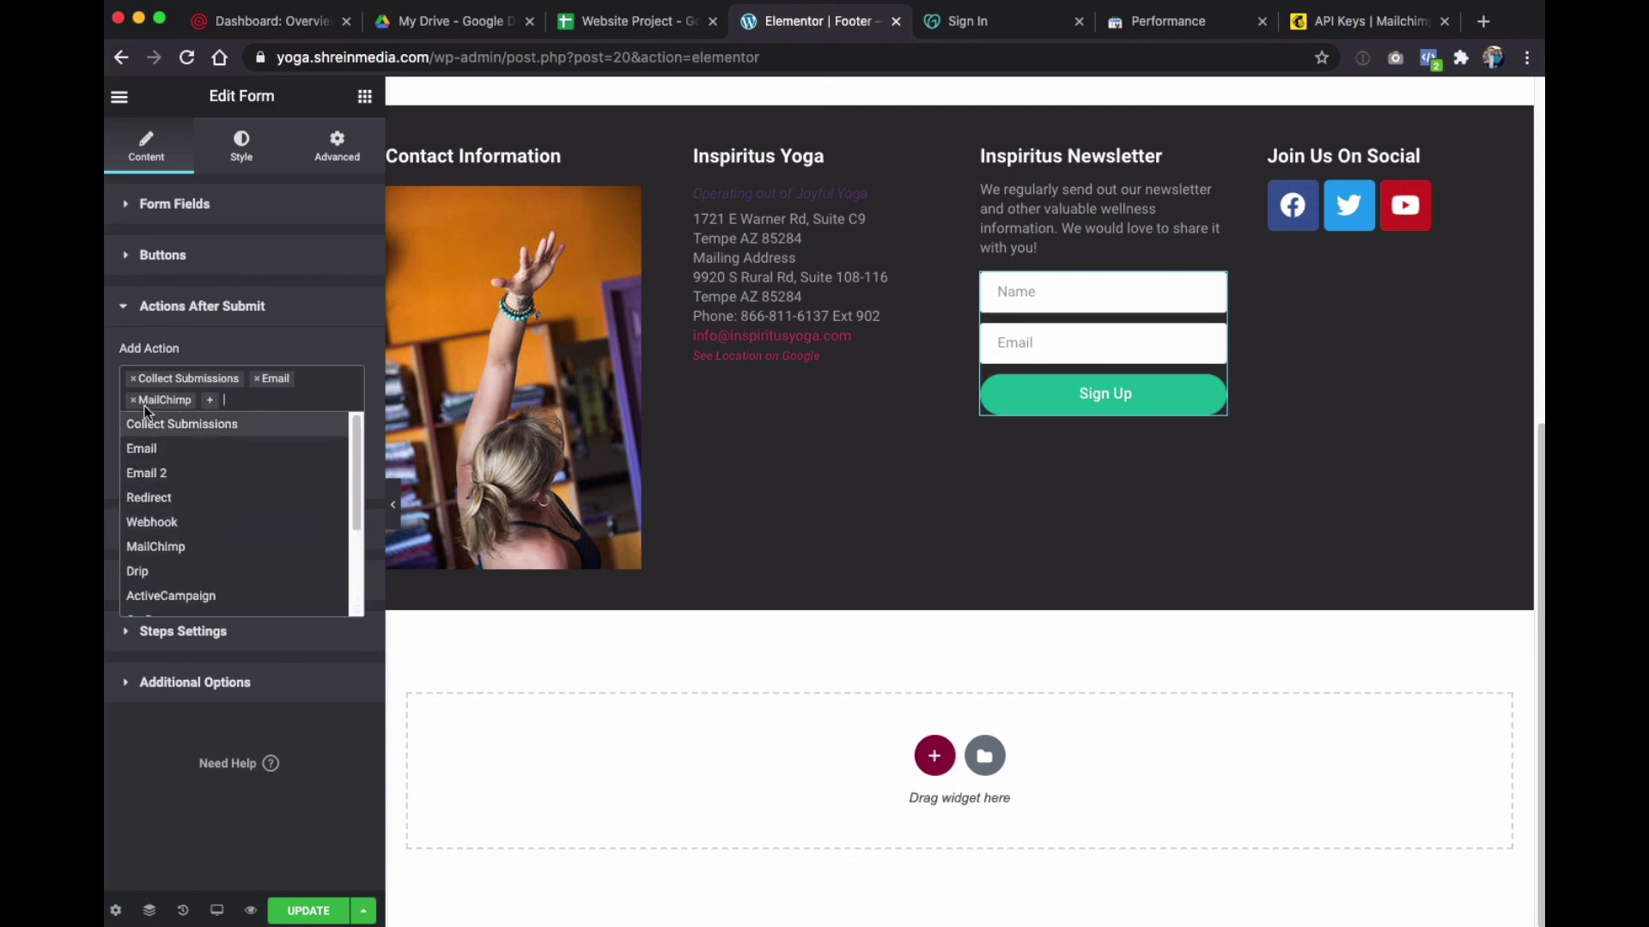
text(rei)
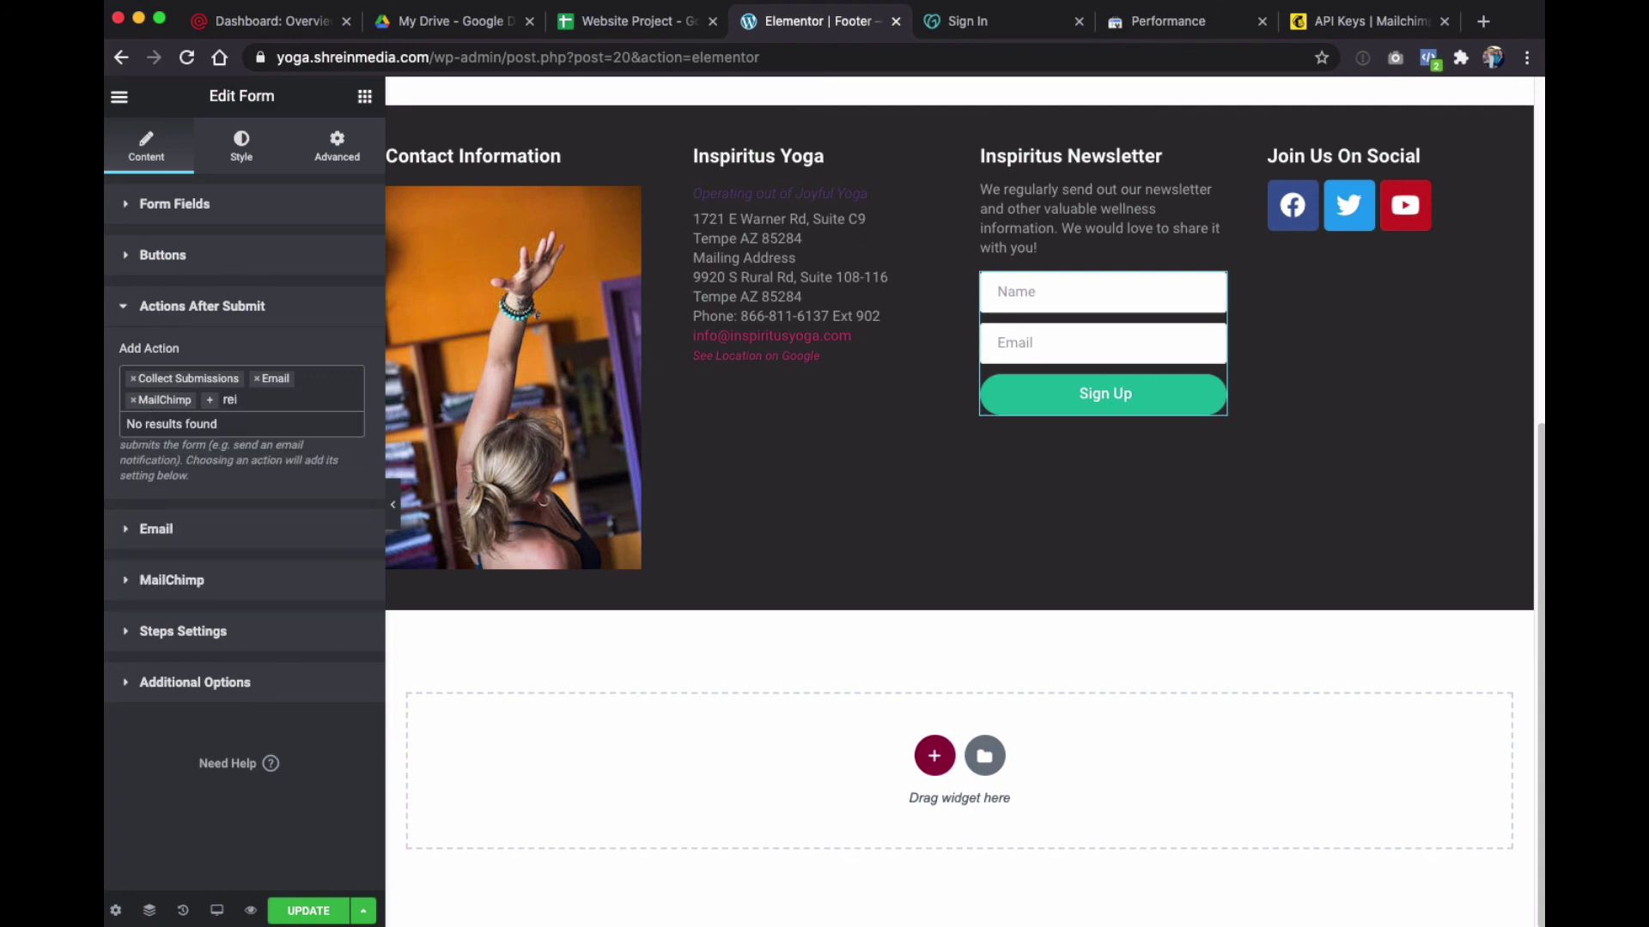
key(BackSpace)
text(d)
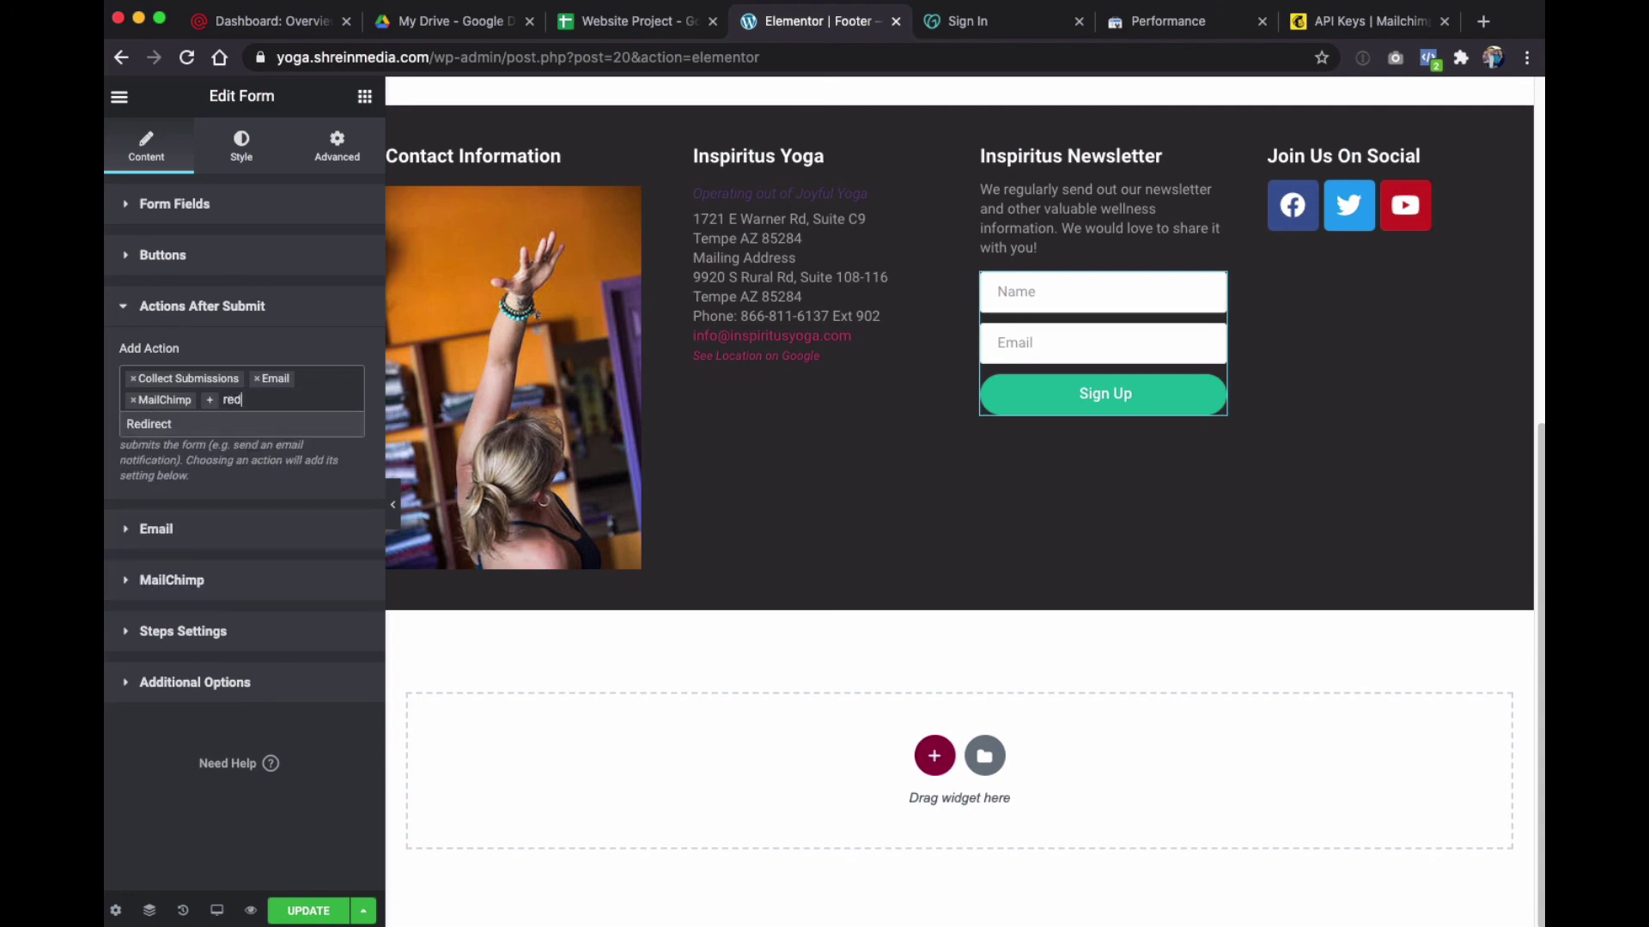
click(150, 424)
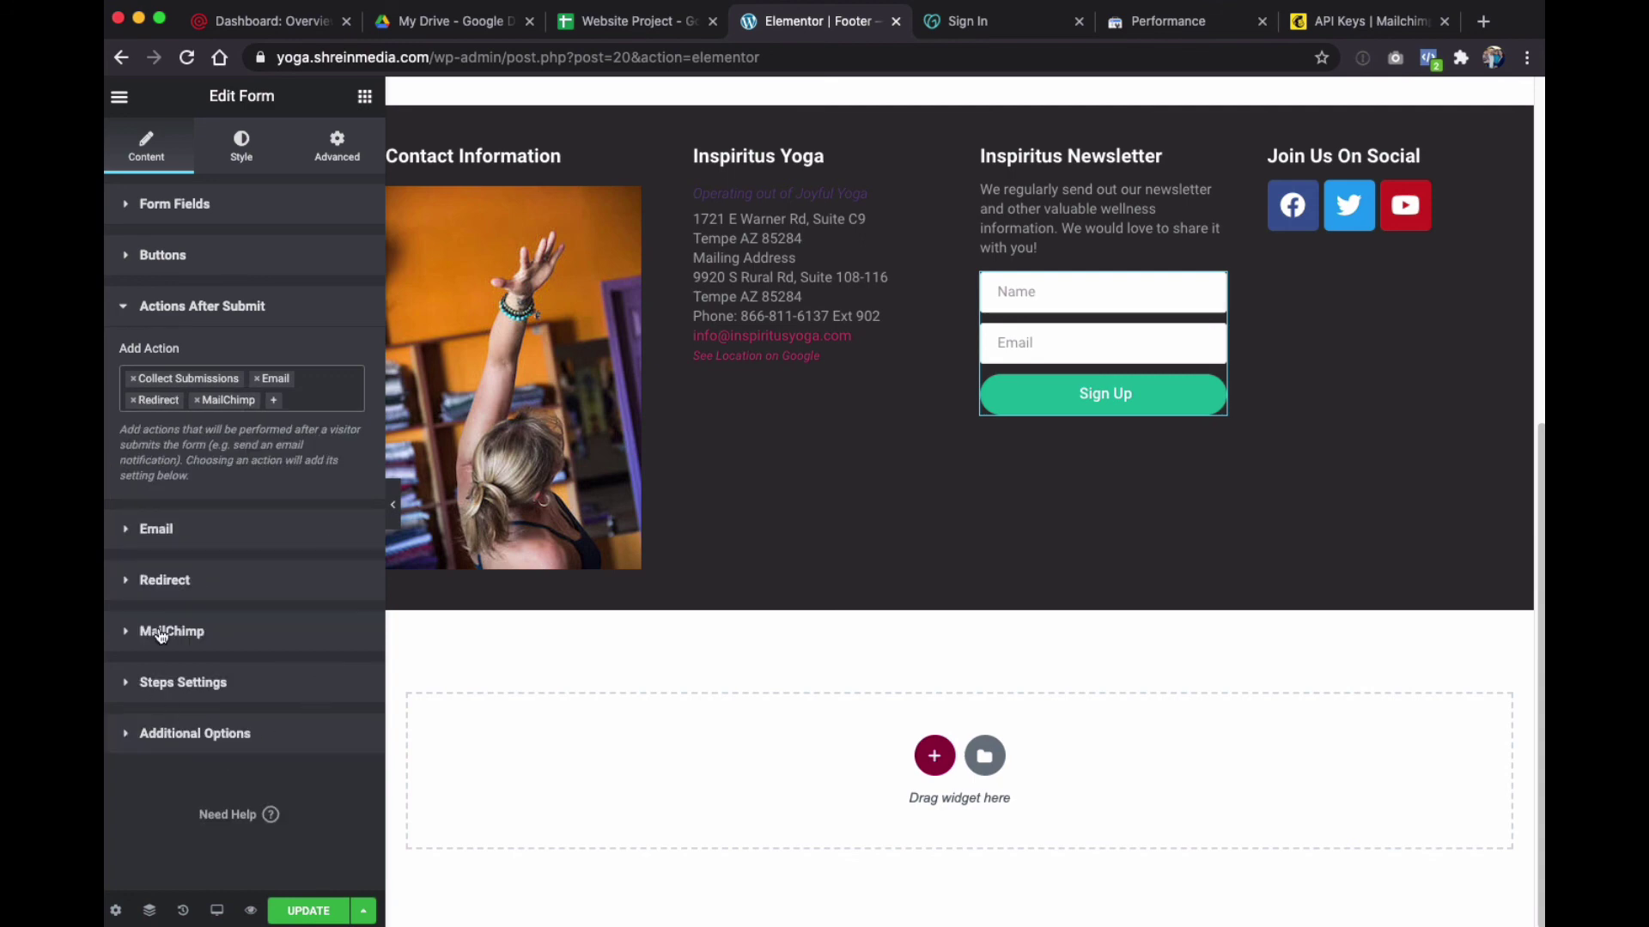
Expand the Redirect settings and click into the still-empty Redirect To field
click(163, 582)
click(202, 479)
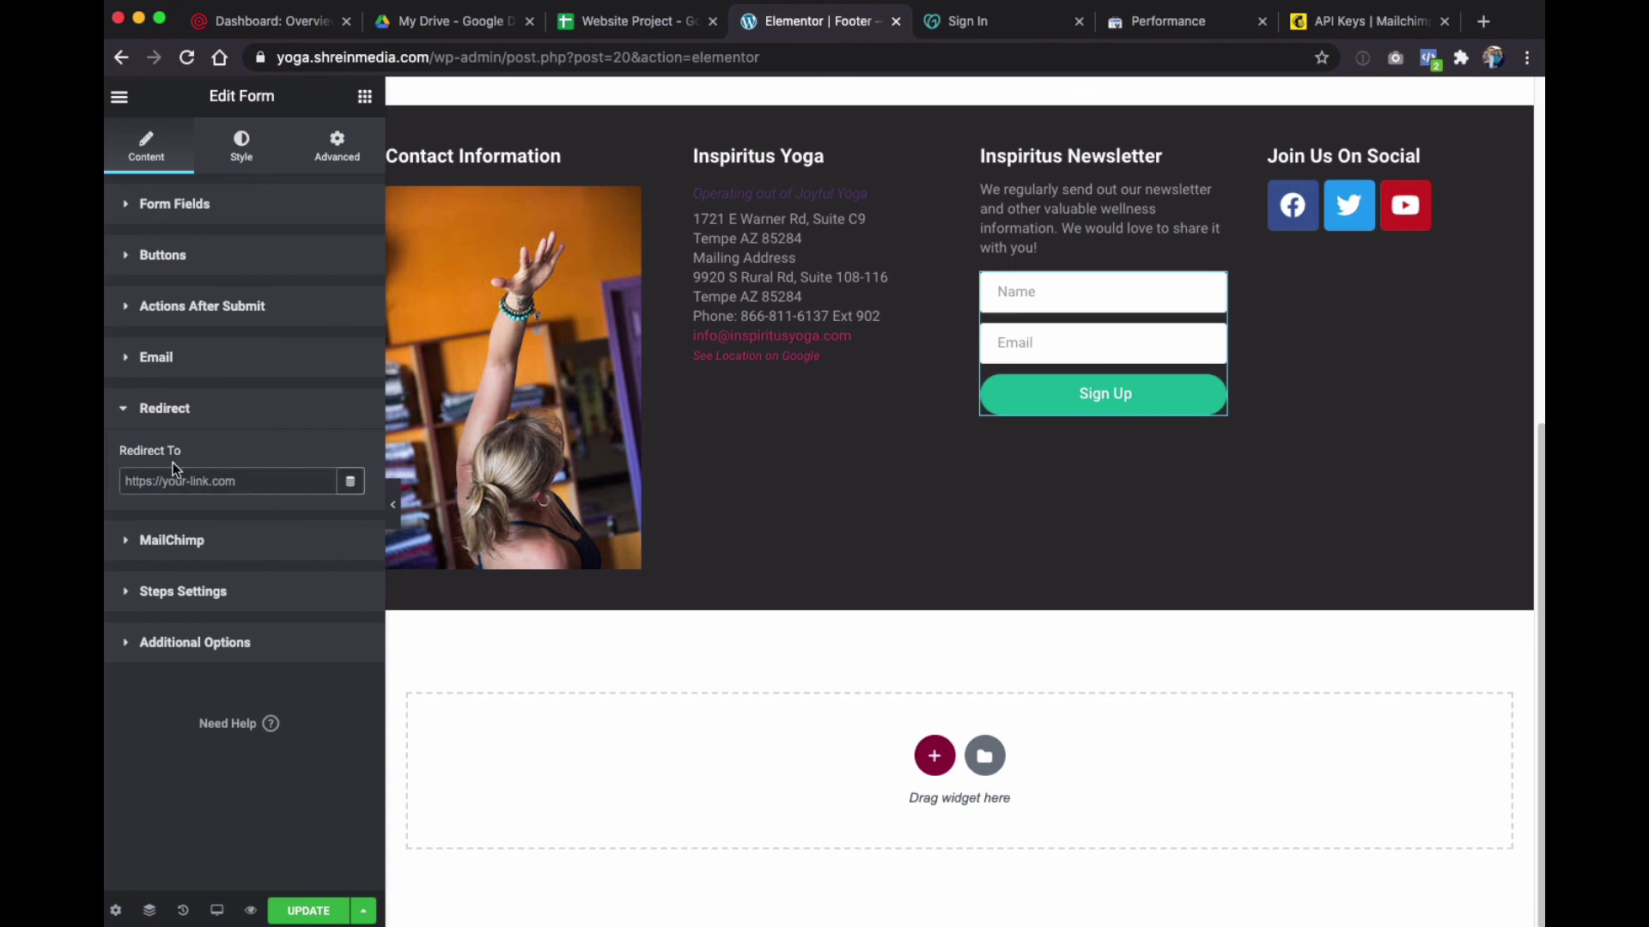
right_click(152, 482)
click(214, 428)
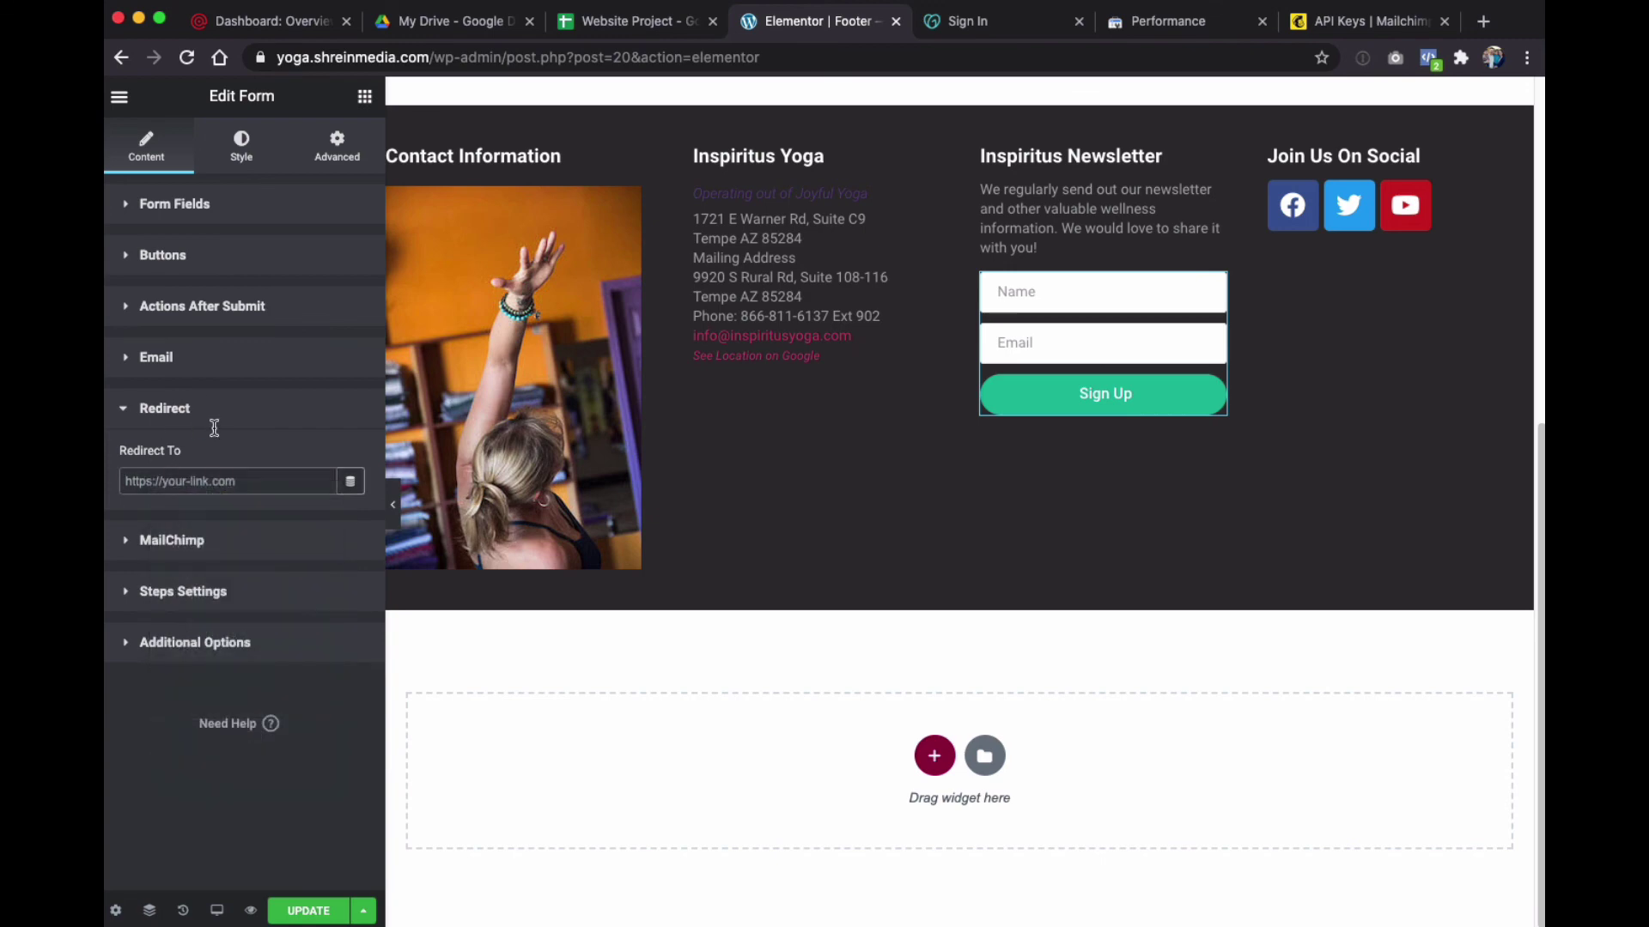